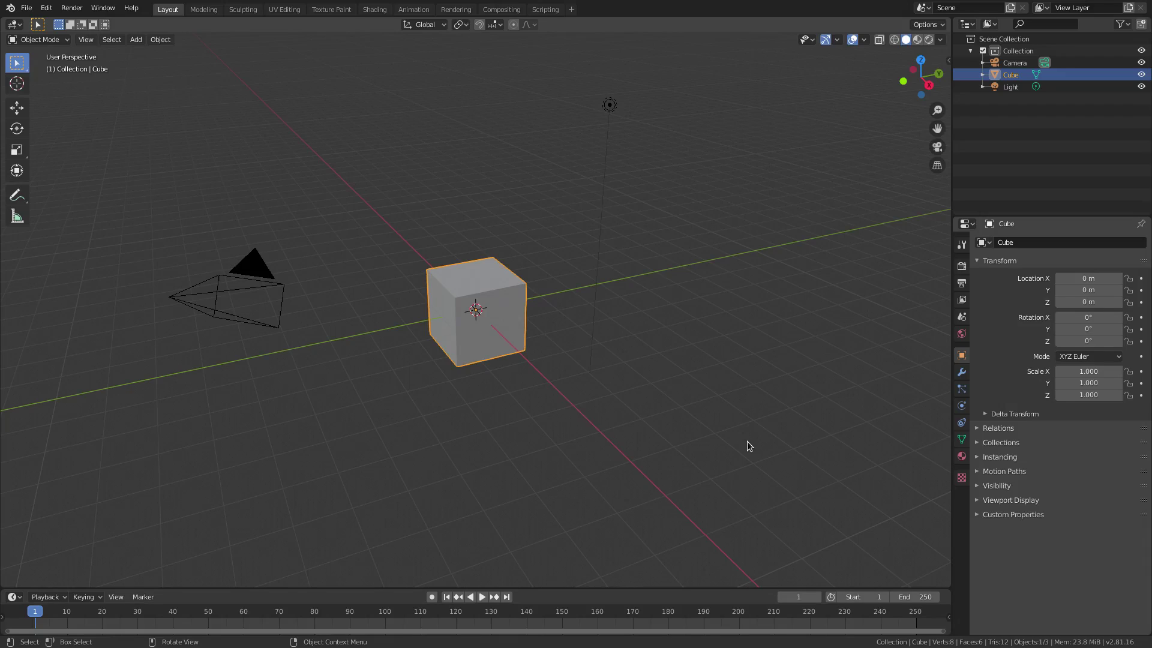
Delete the default cube and add a plane at the origin, scaled up to about 13.9
key(Delete)
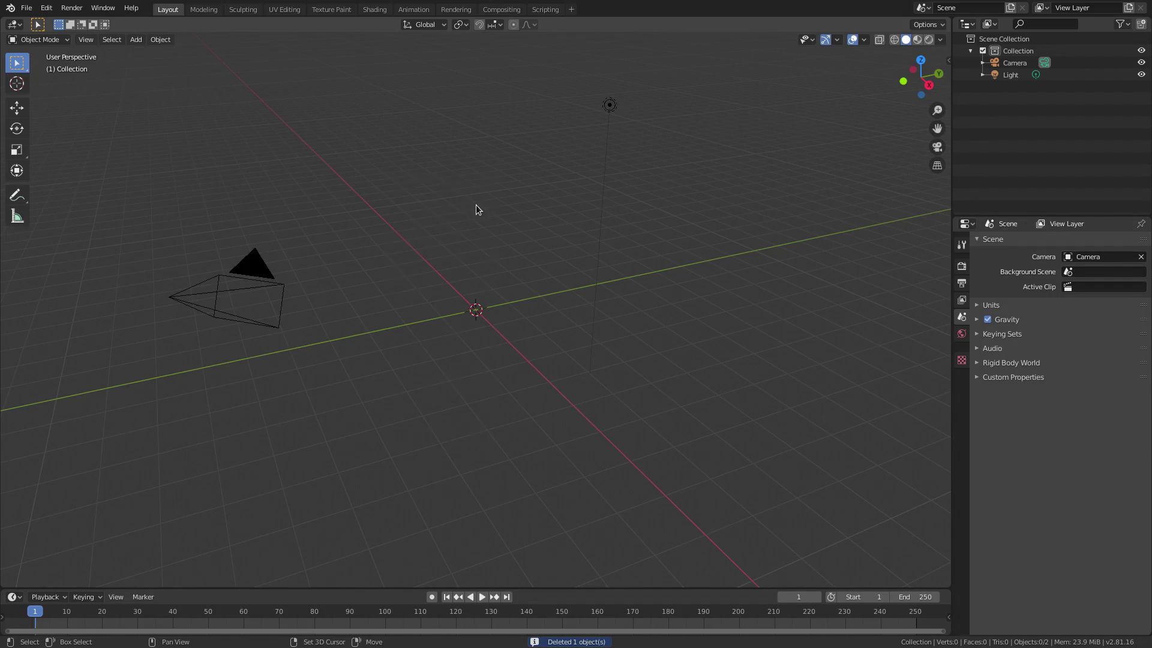
key(shift+a)
mouse_move(476, 205)
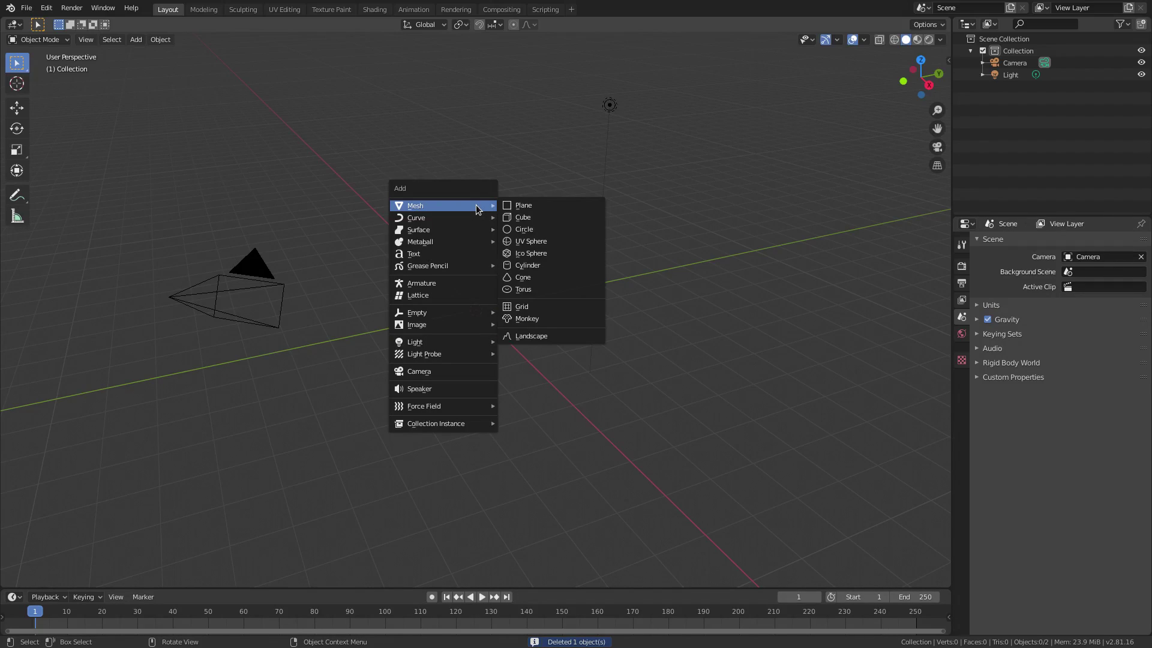
click(538, 207)
key(s)
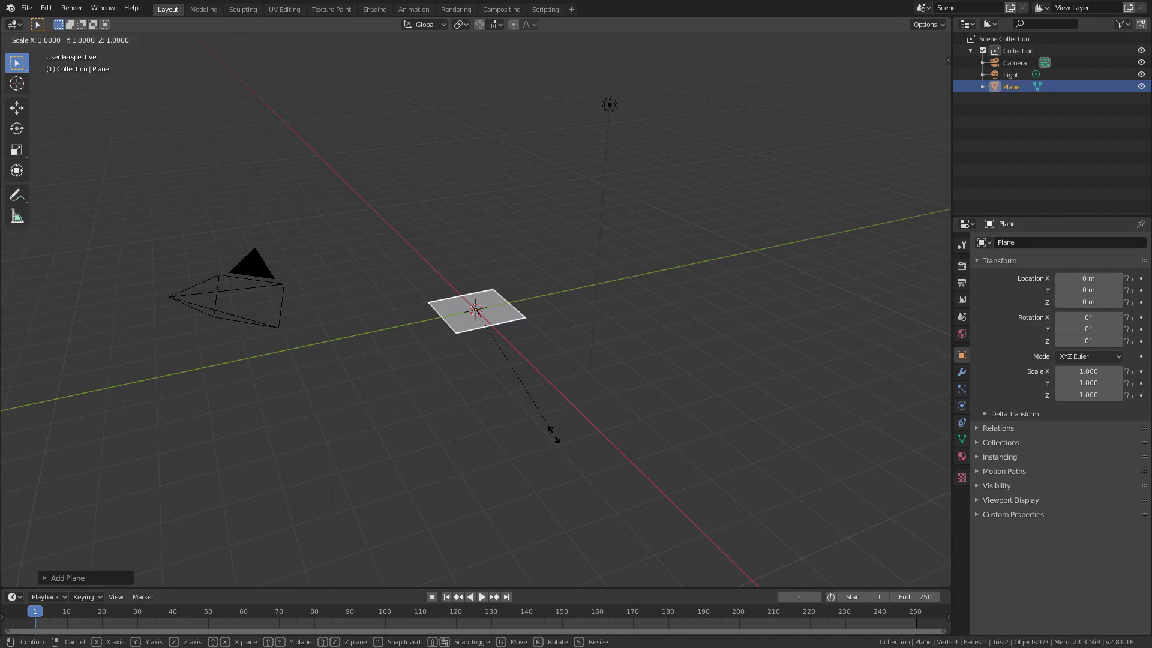
click(636, 472)
middle_drag(492, 336, 609, 337)
scroll(607, 336, down, 3)
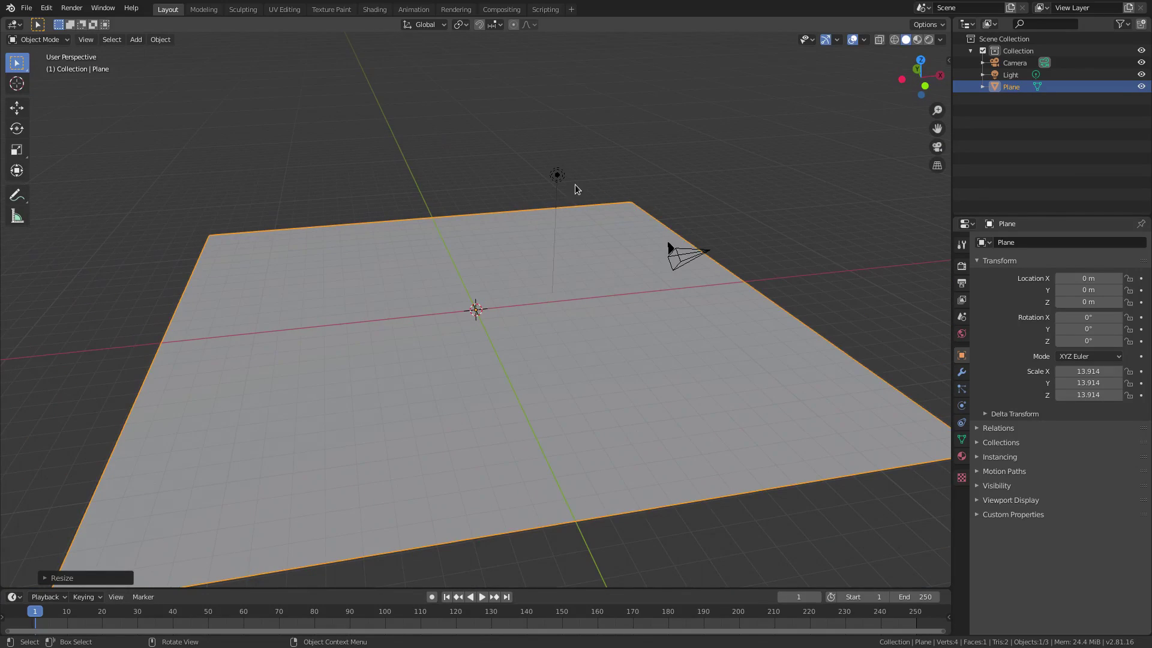
Change the scene's light type from Point to Sun
click(558, 177)
middle_drag(558, 177, 588, 273)
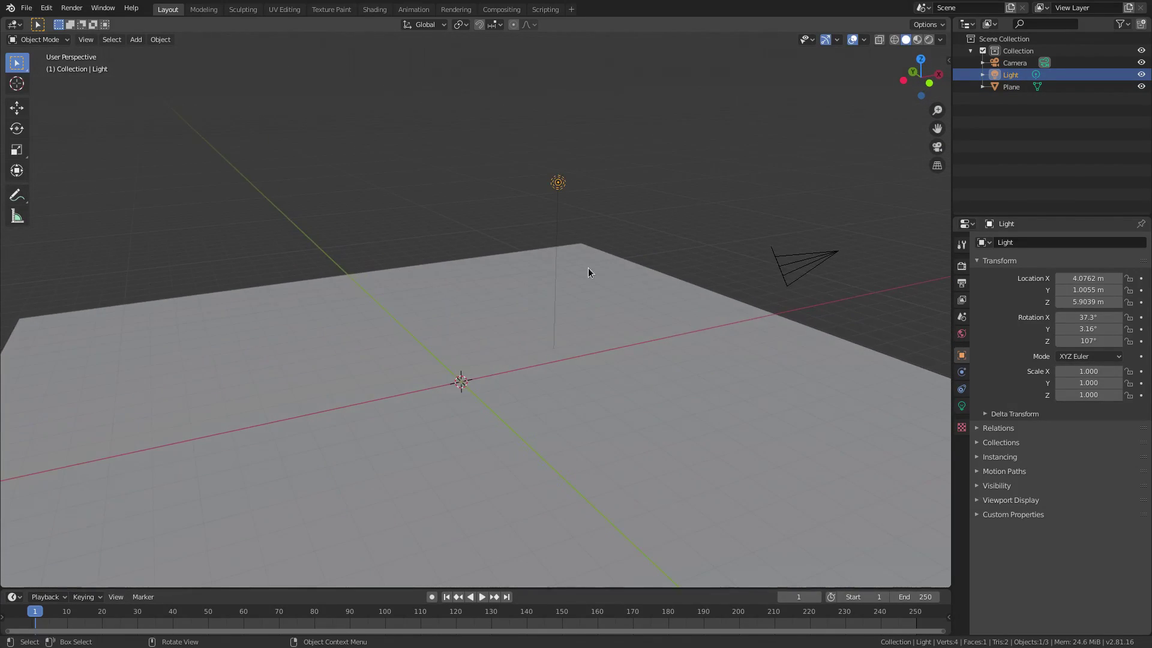
click(962, 407)
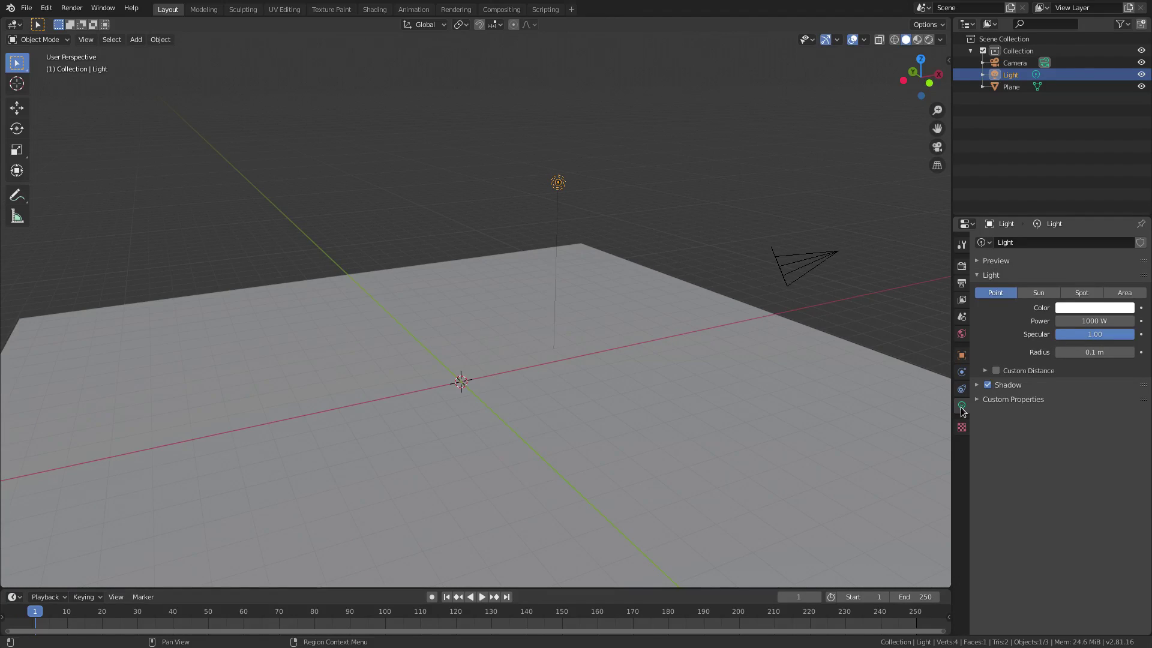
click(1034, 292)
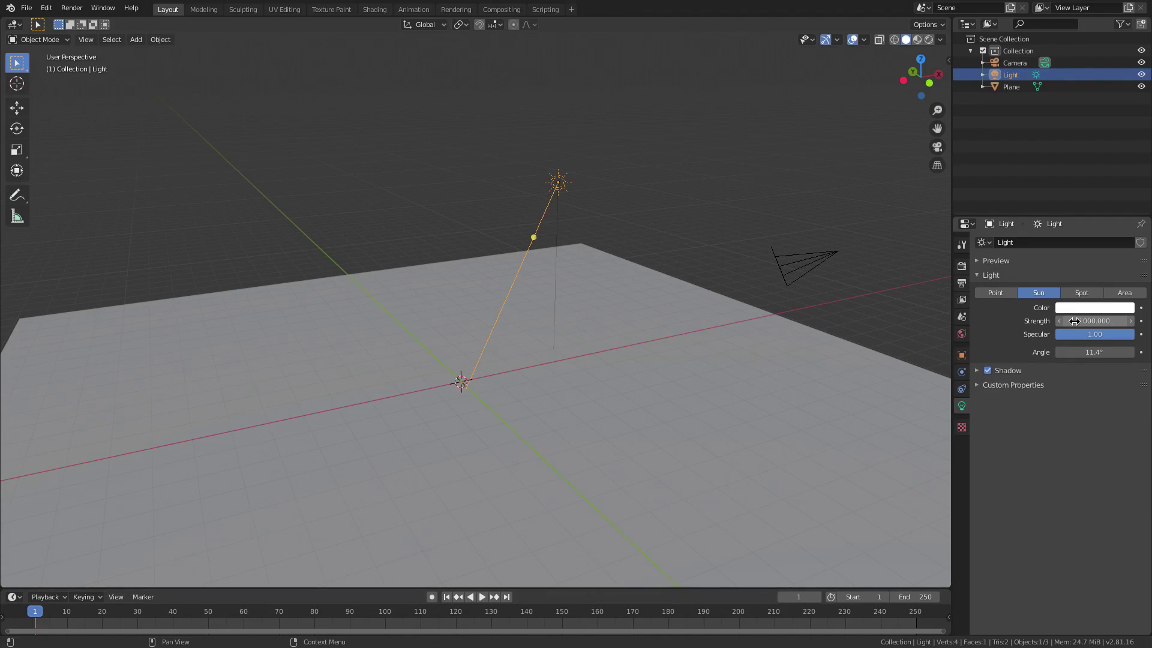
Set the sun light's strength to 3 and turn off its shadow
click(1090, 320)
click(1072, 322)
key(BackSpace)
key(BackSpace)
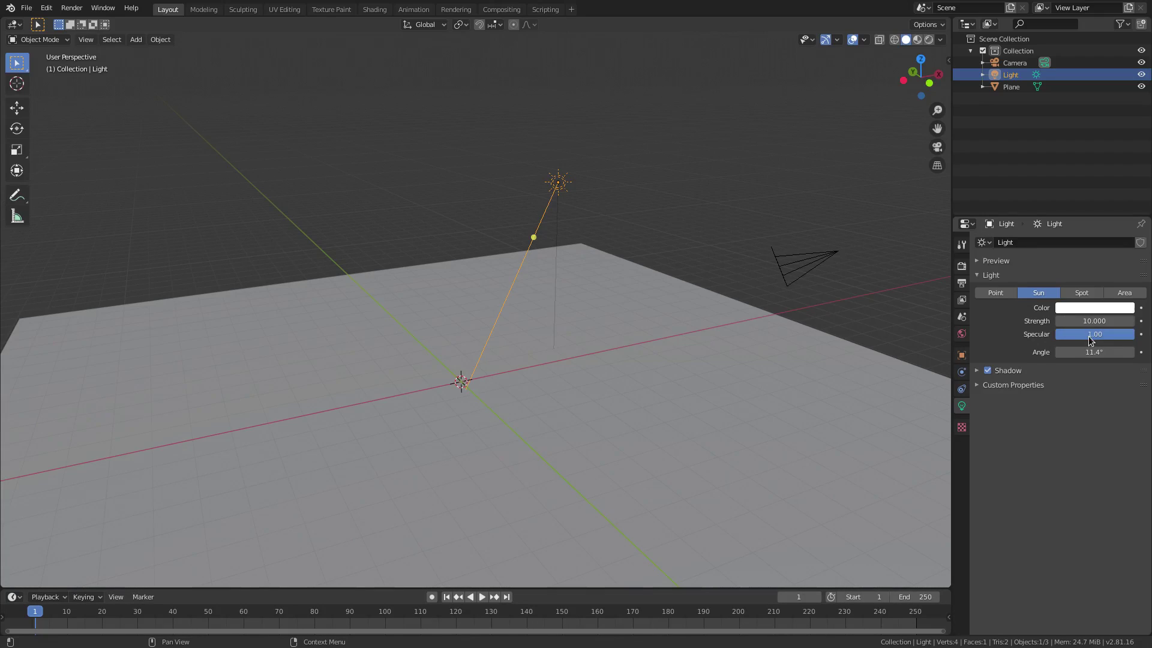
click(1073, 321)
text(3)
key(Return)
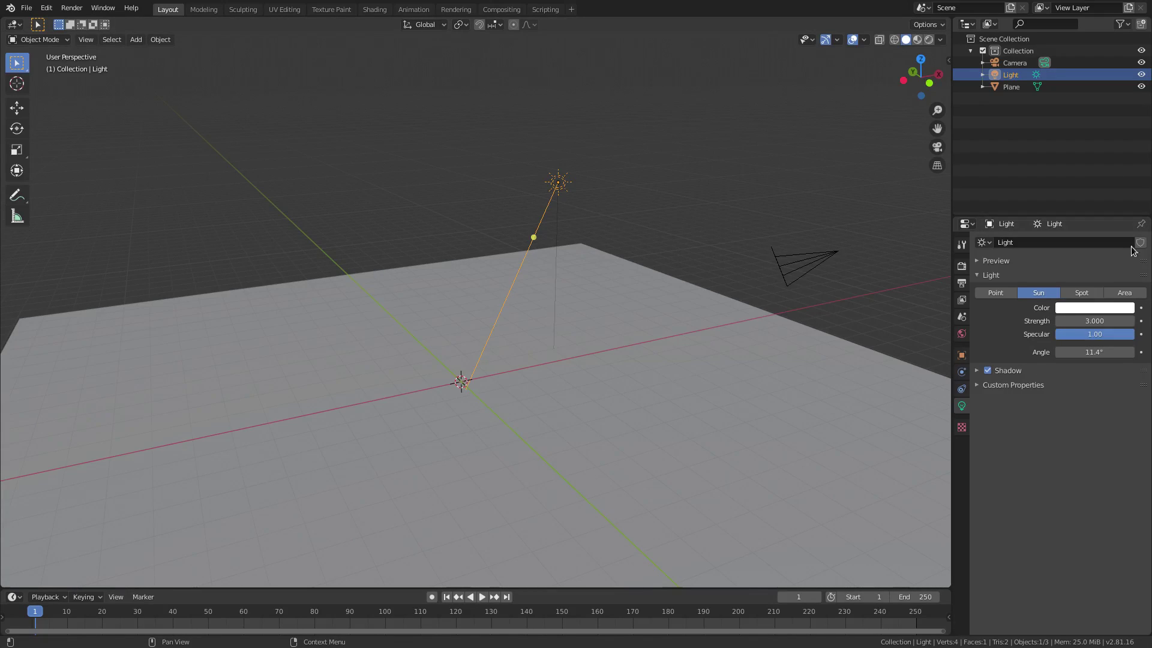
click(987, 372)
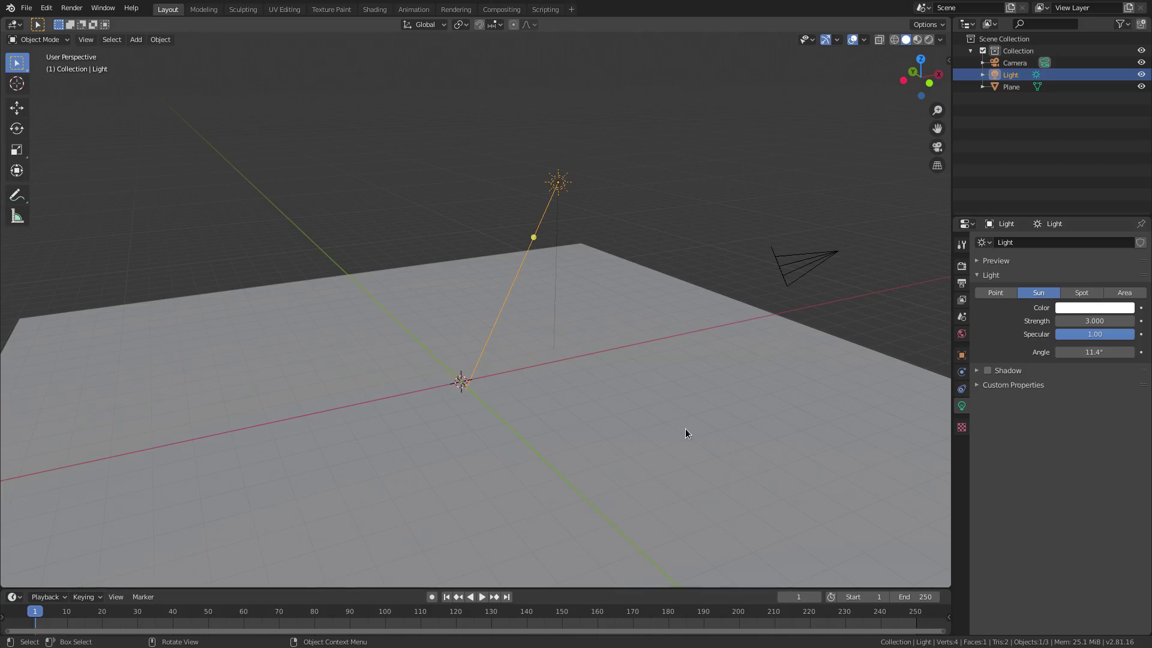
Clear the sun light's rotation and location, and raise it straight up along Z above the plane
key(alt+r)
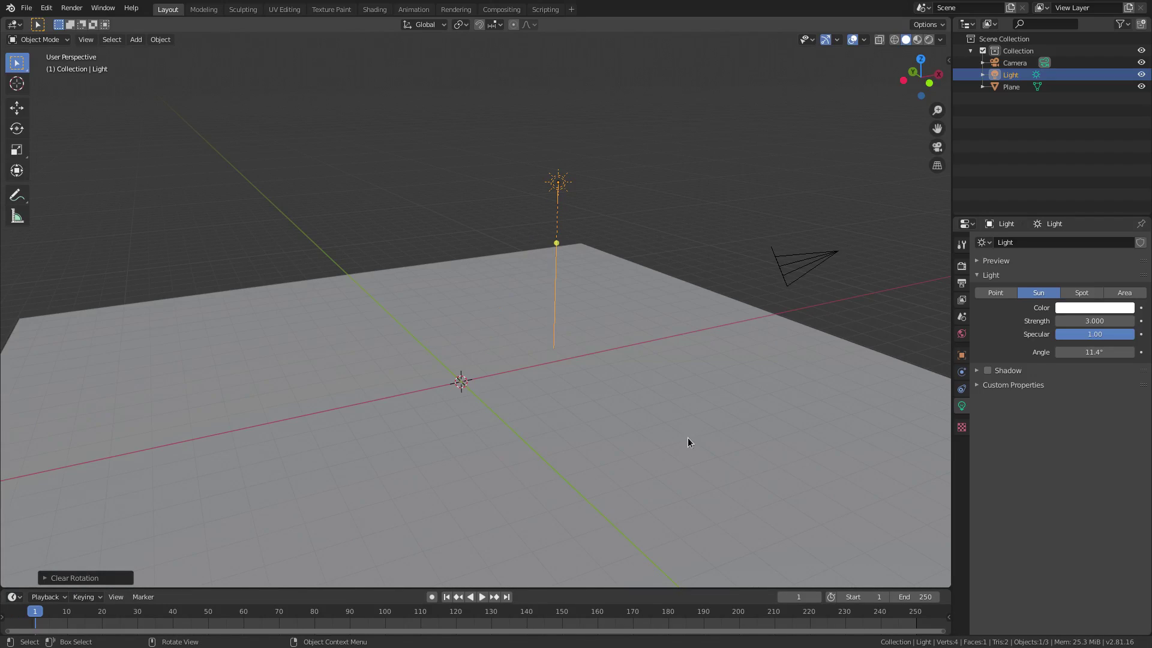
key(alt+g)
middle_drag(507, 390, 465, 430)
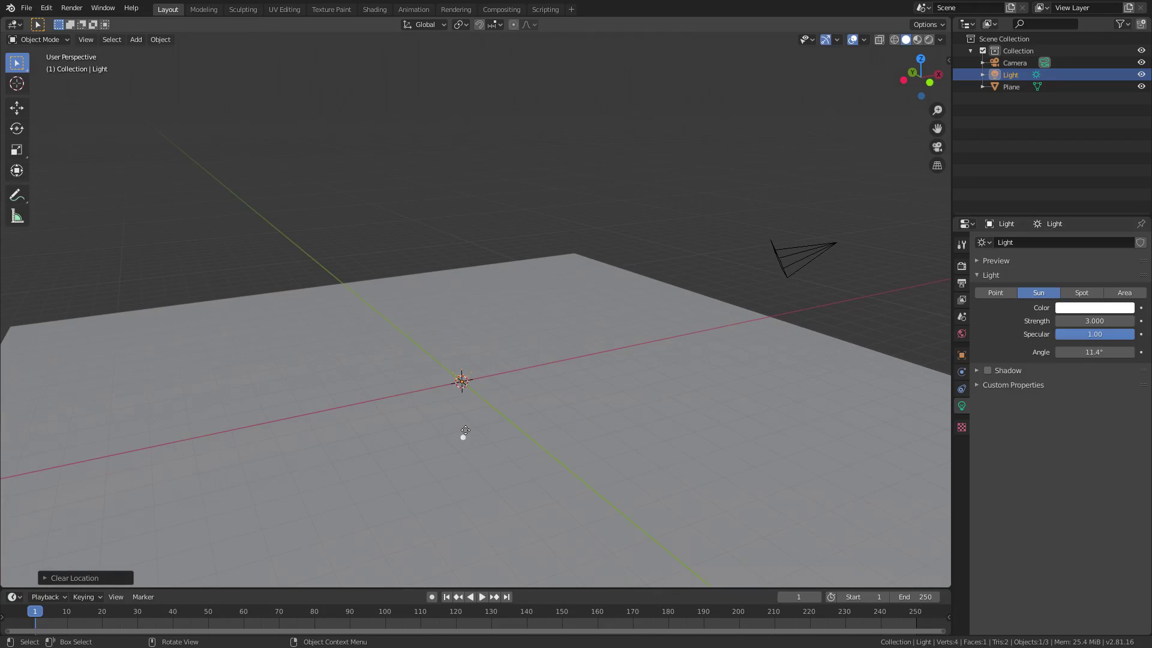
key(g)
key(z)
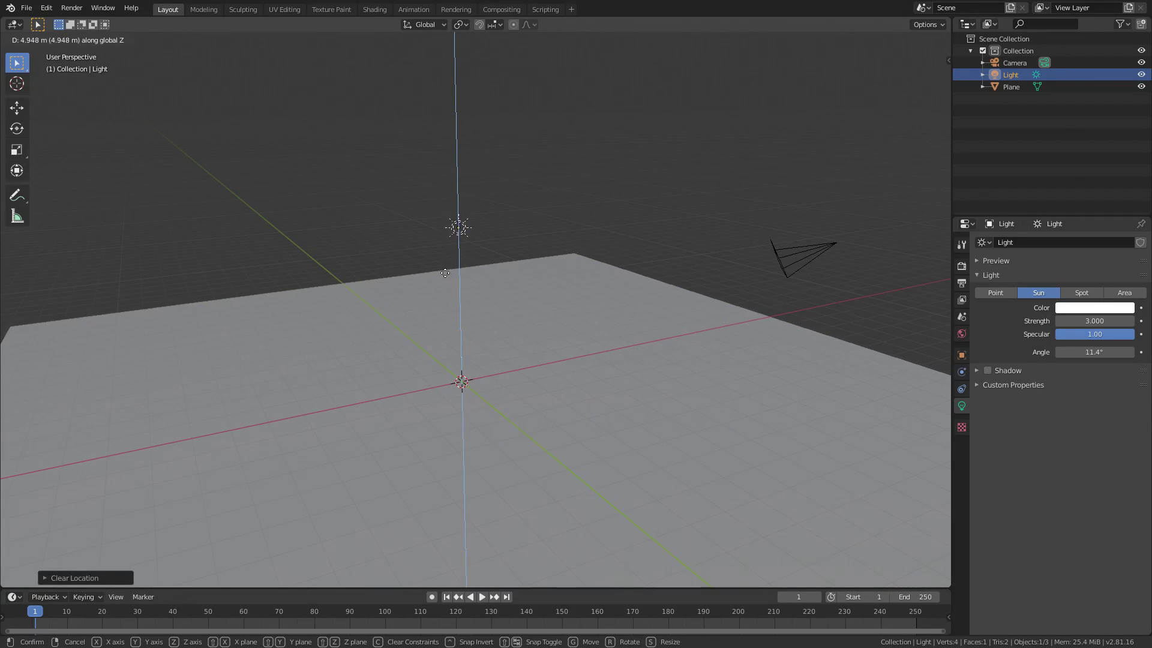
click(490, 144)
middle_drag(570, 465, 508, 356)
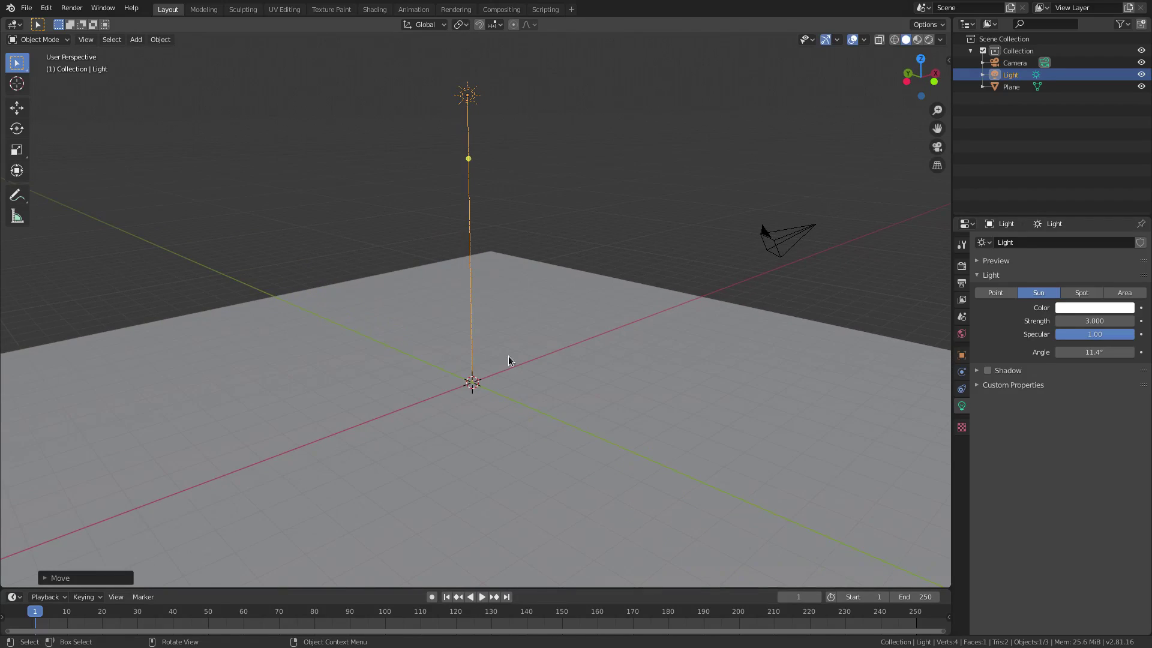
Select the plane and split the viewport into two areas, making one a Shader Editor with its sidebar hidden
click(593, 355)
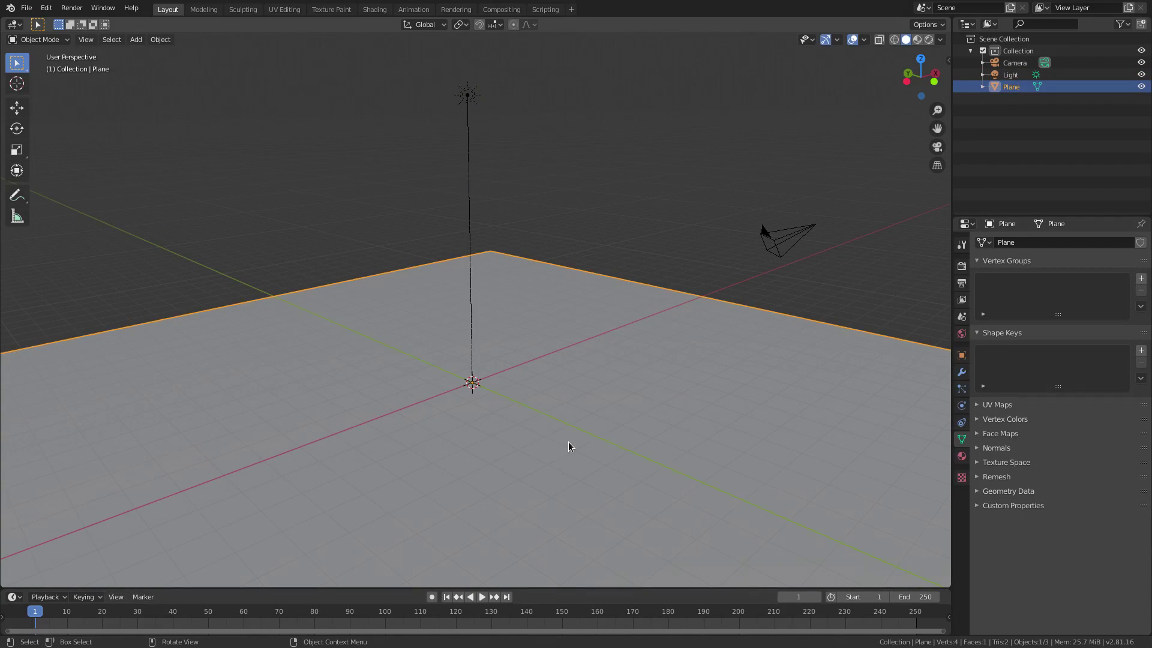
scroll(567, 441, down, 1)
middle_drag(567, 446, 442, 242)
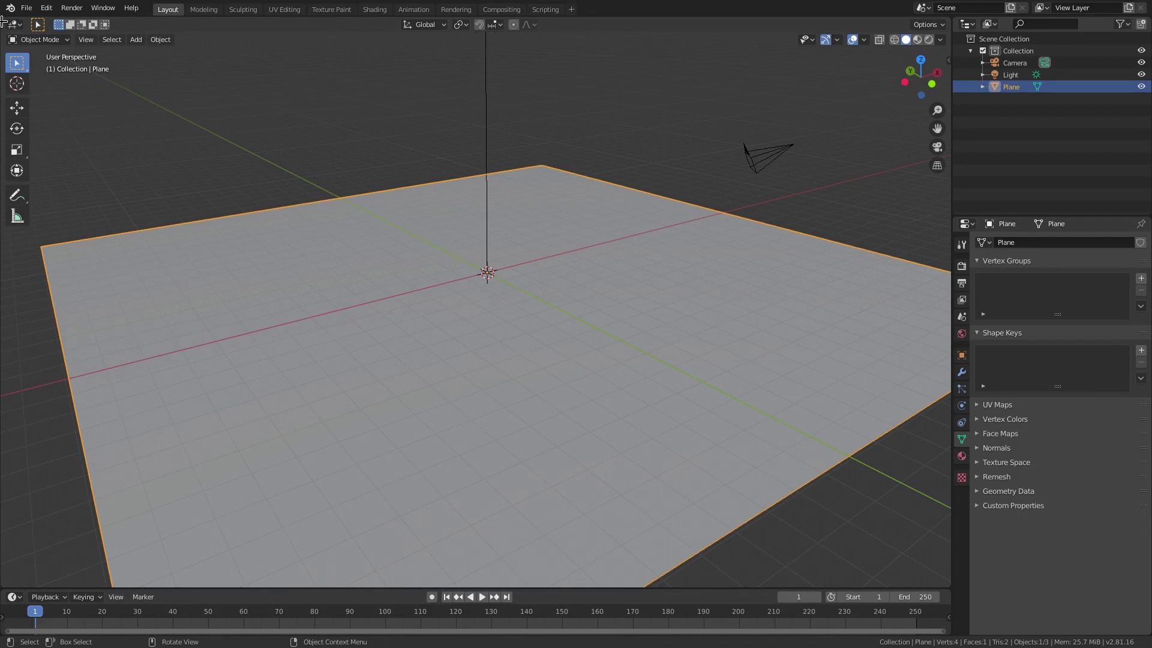
drag(3, 22, 483, 22)
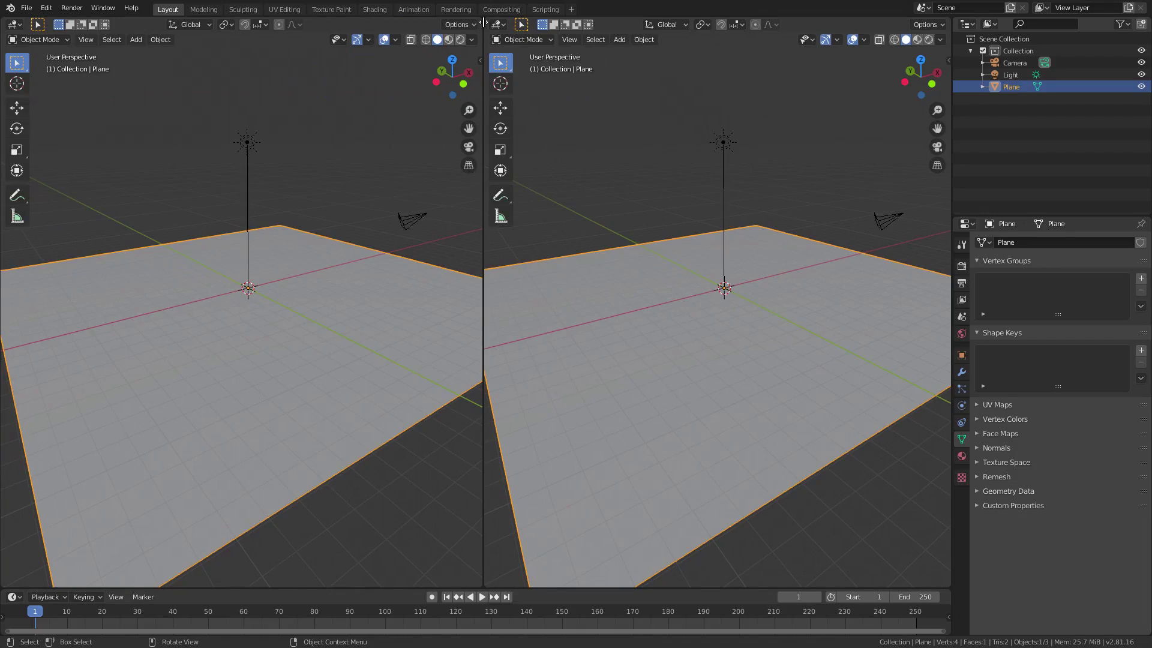
click(14, 24)
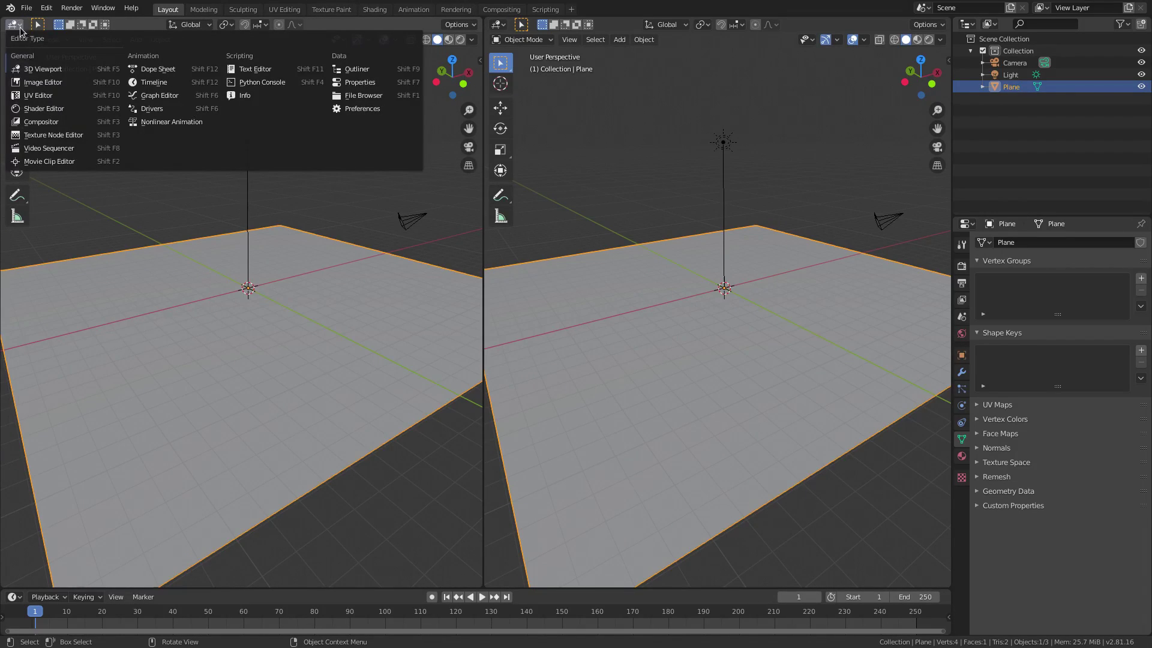
click(45, 110)
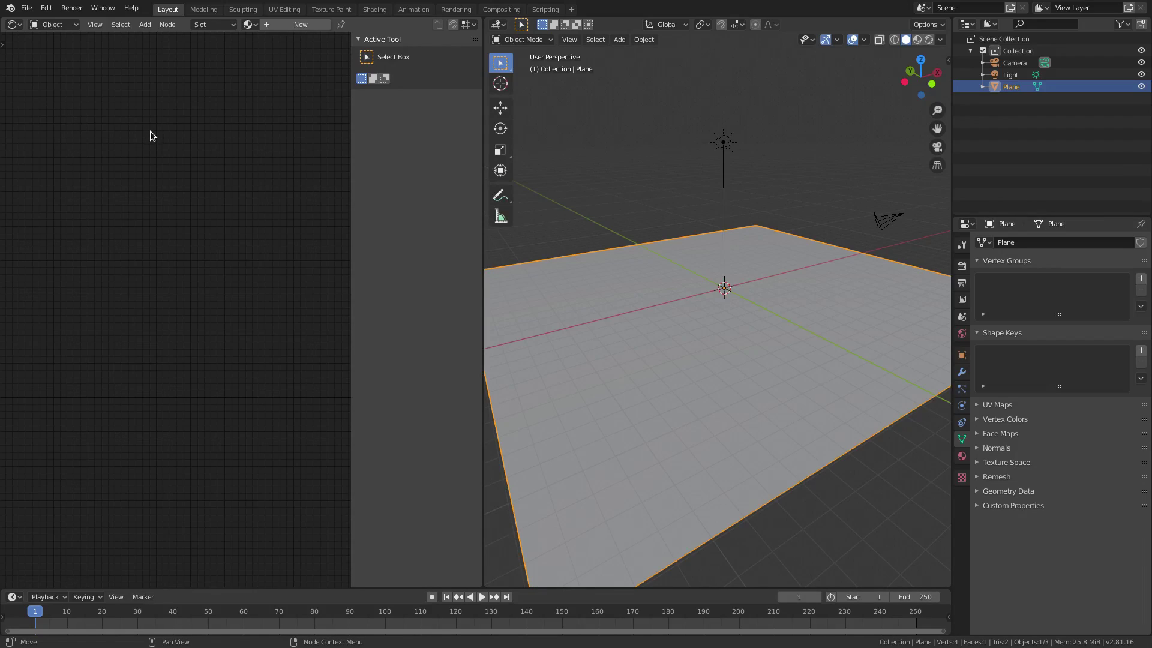
key(n)
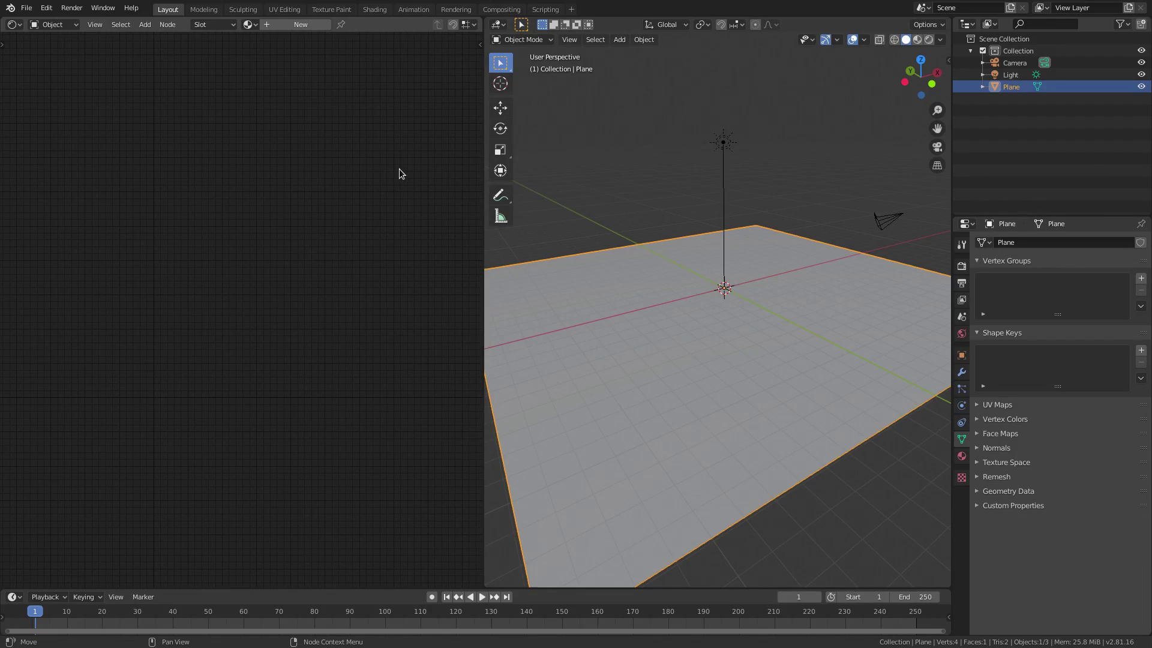
drag(483, 206, 510, 189)
middle_drag(674, 337, 708, 318)
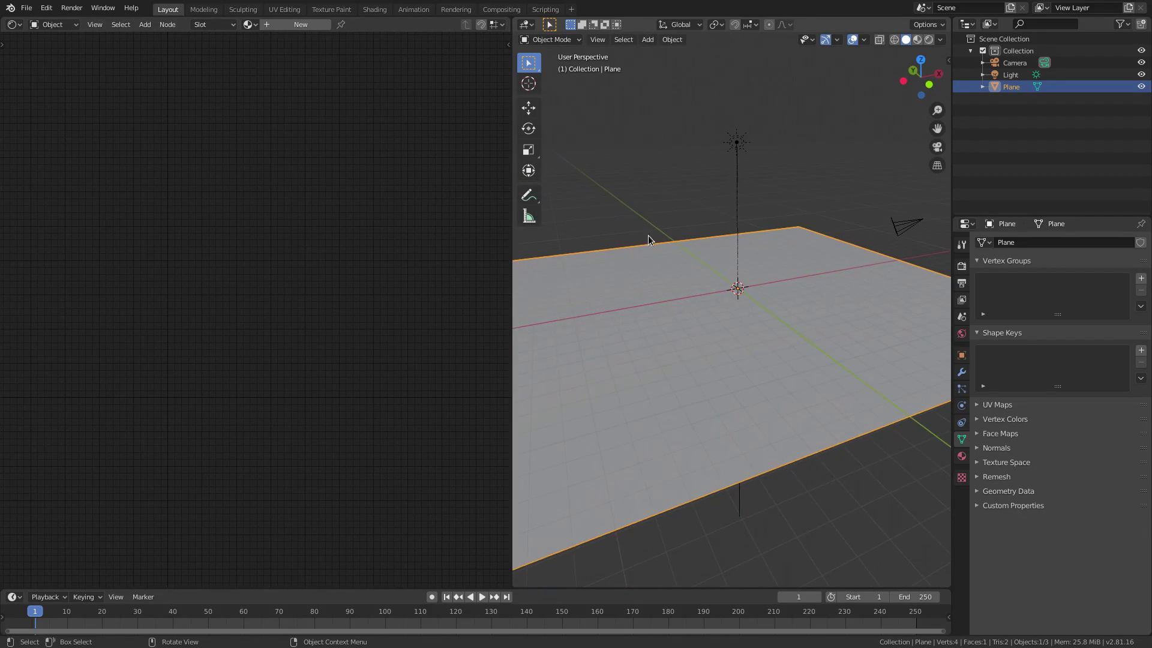
Assign the existing material named Material to the plane
click(249, 24)
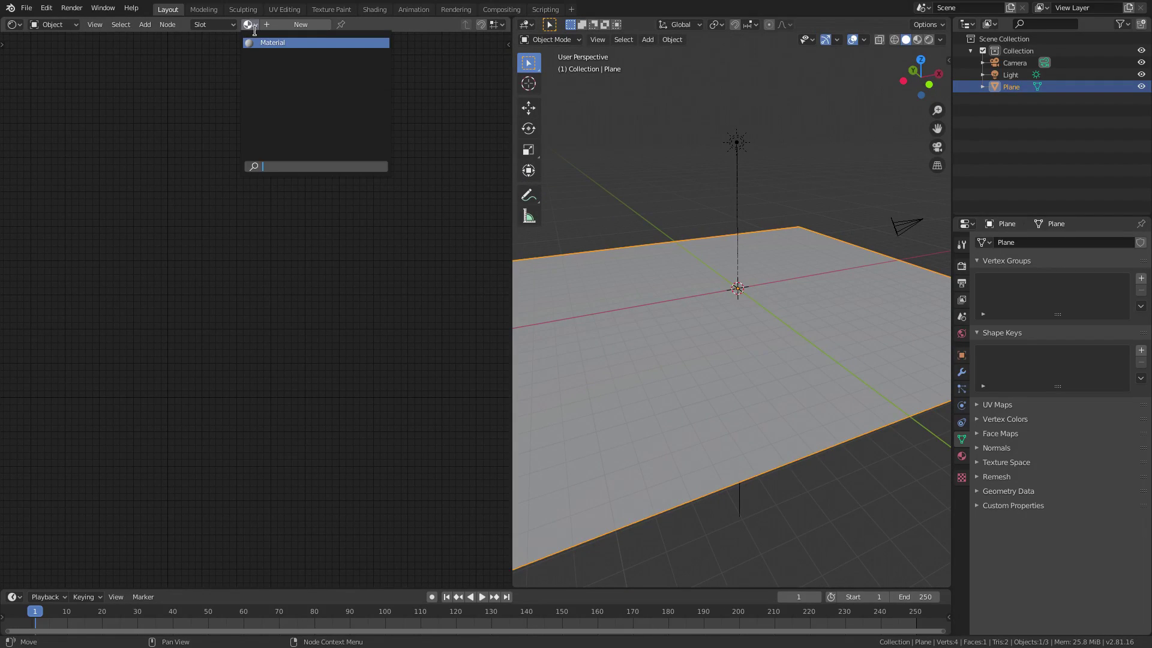
click(252, 42)
scroll(322, 426, up, 2)
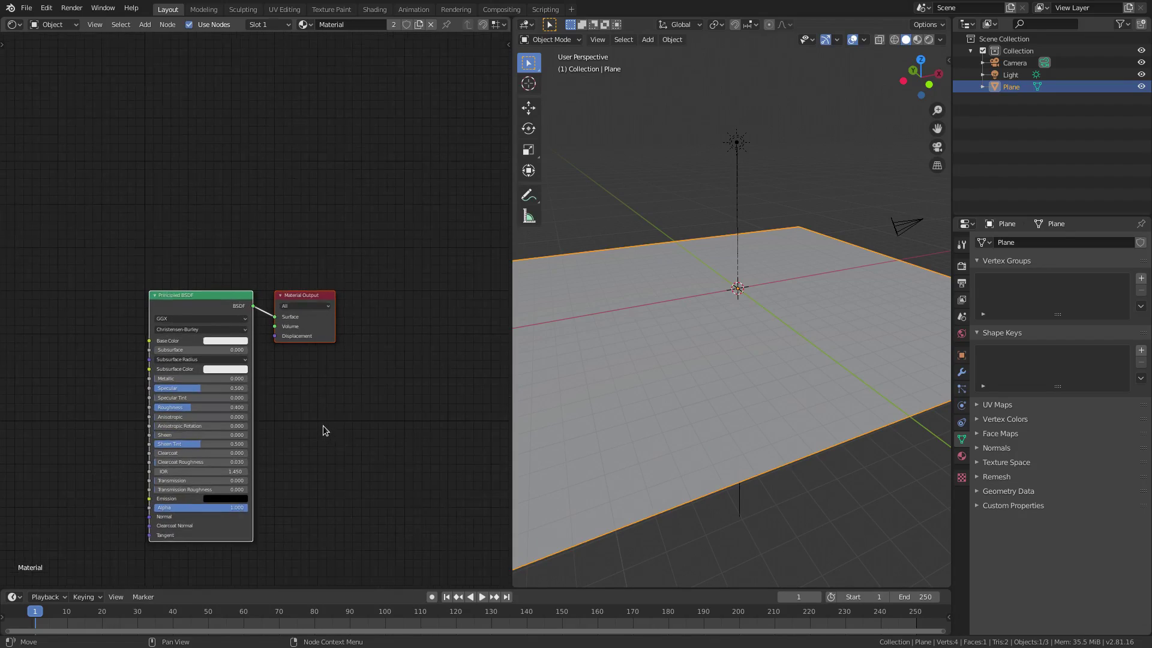
middle_drag(323, 426, 373, 352)
scroll(373, 352, up, 1)
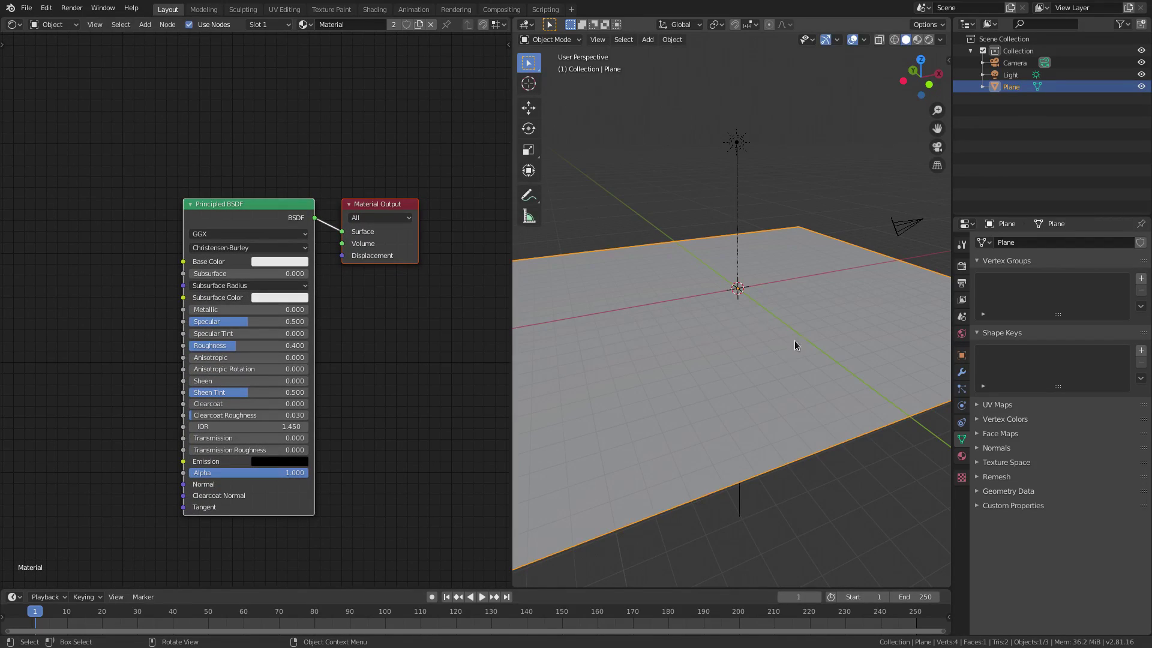
Switch the 3D viewport to Rendered shading and hide its overlays
click(928, 40)
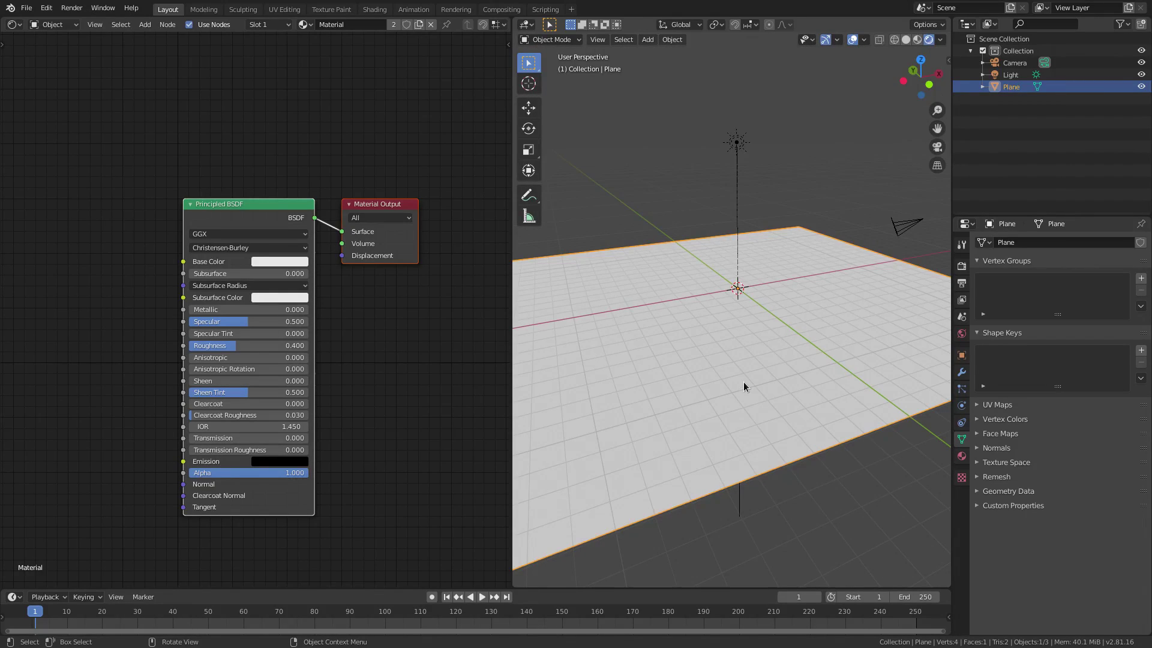
middle_drag(742, 381, 743, 389)
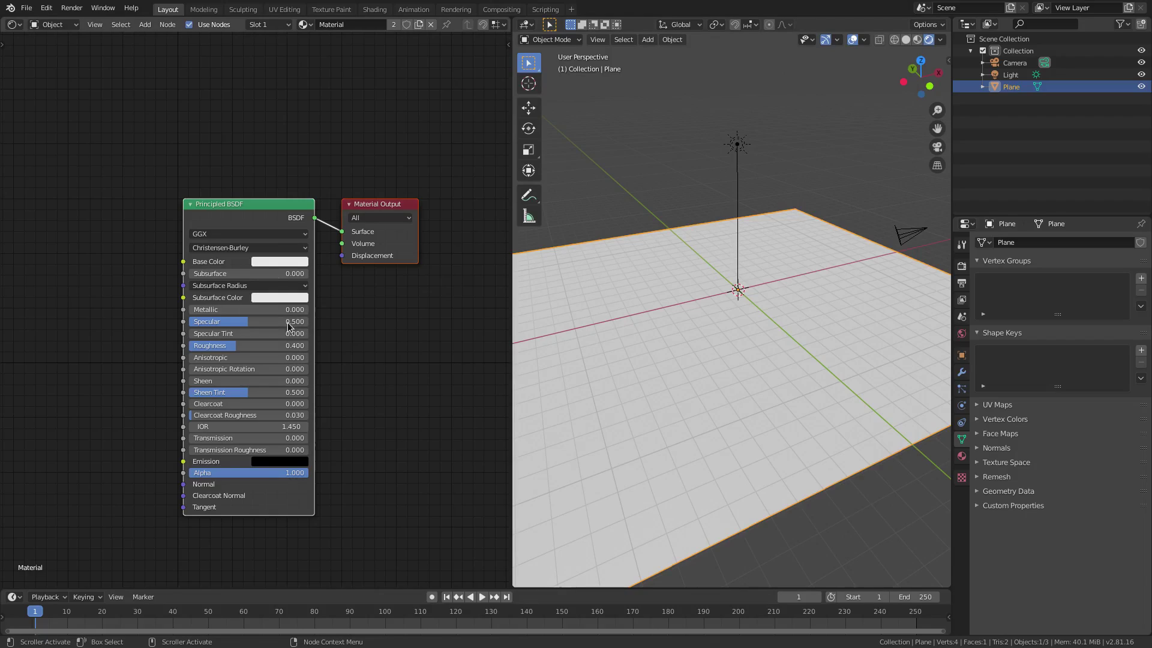
middle_drag(266, 264, 301, 272)
scroll(235, 264, down, 2)
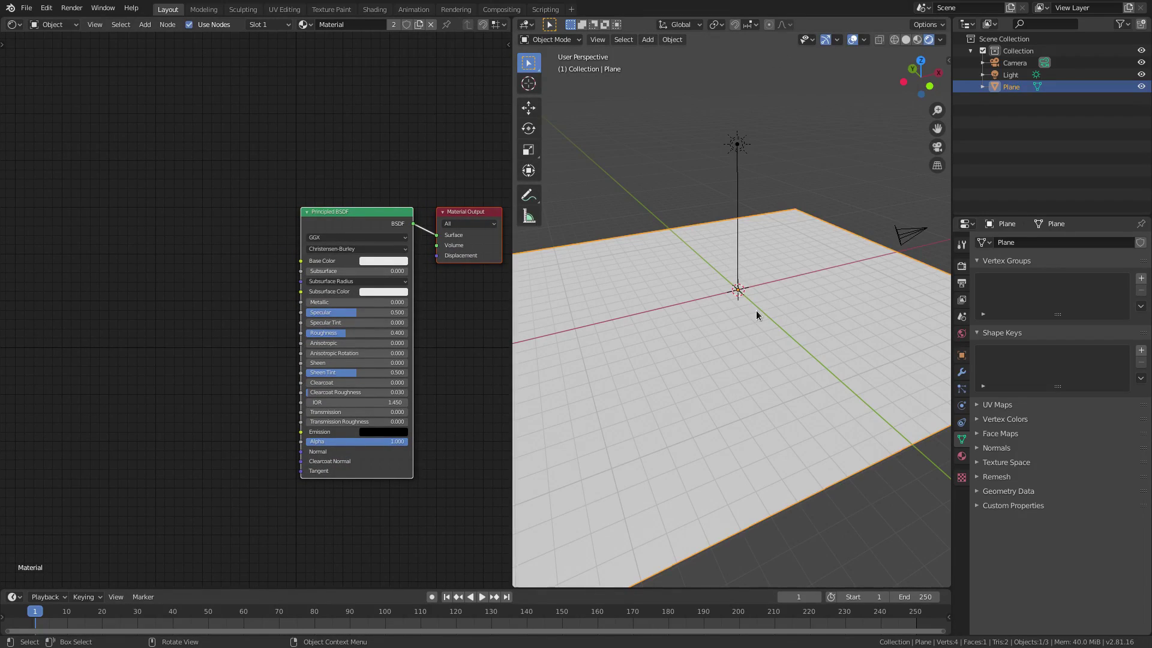
click(852, 42)
click(852, 42)
click(852, 42)
click(852, 42)
click(852, 42)
Delete the Principled BSDF node and add a Shader to RGB node in its place
click(319, 218)
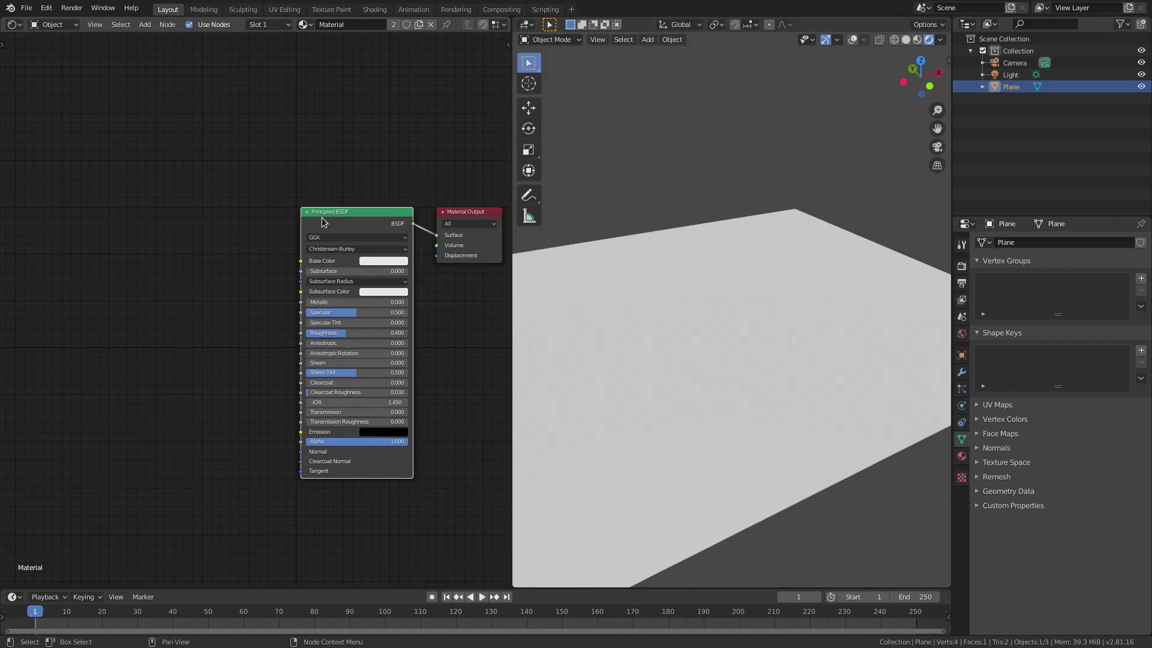
key(Delete)
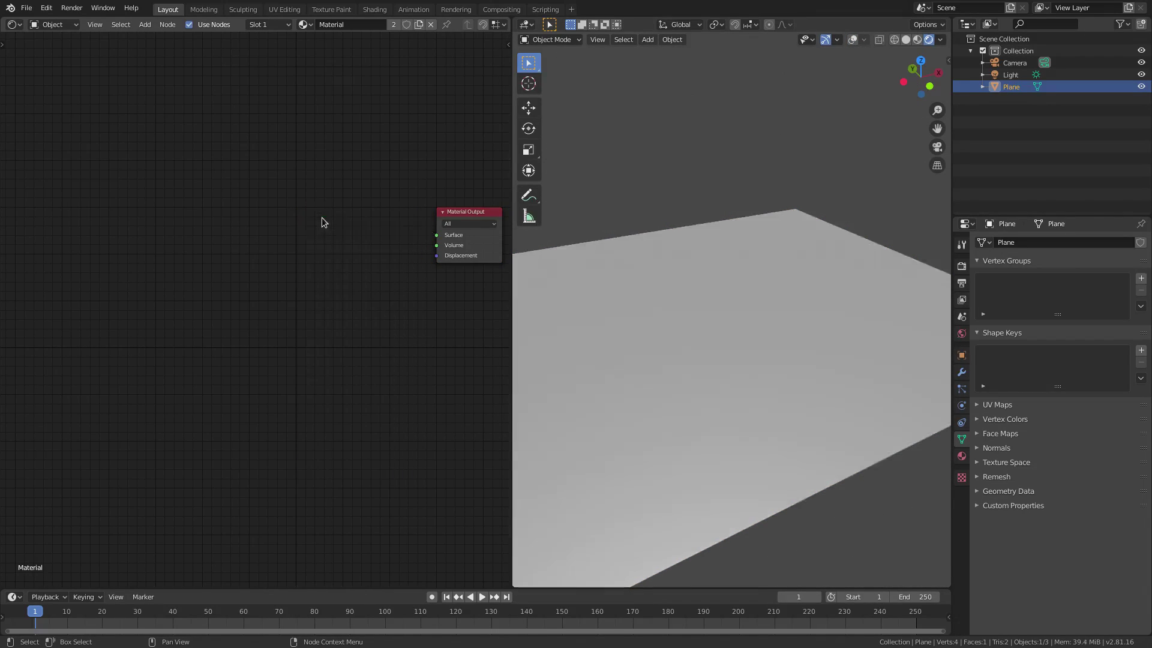
key(shift+a)
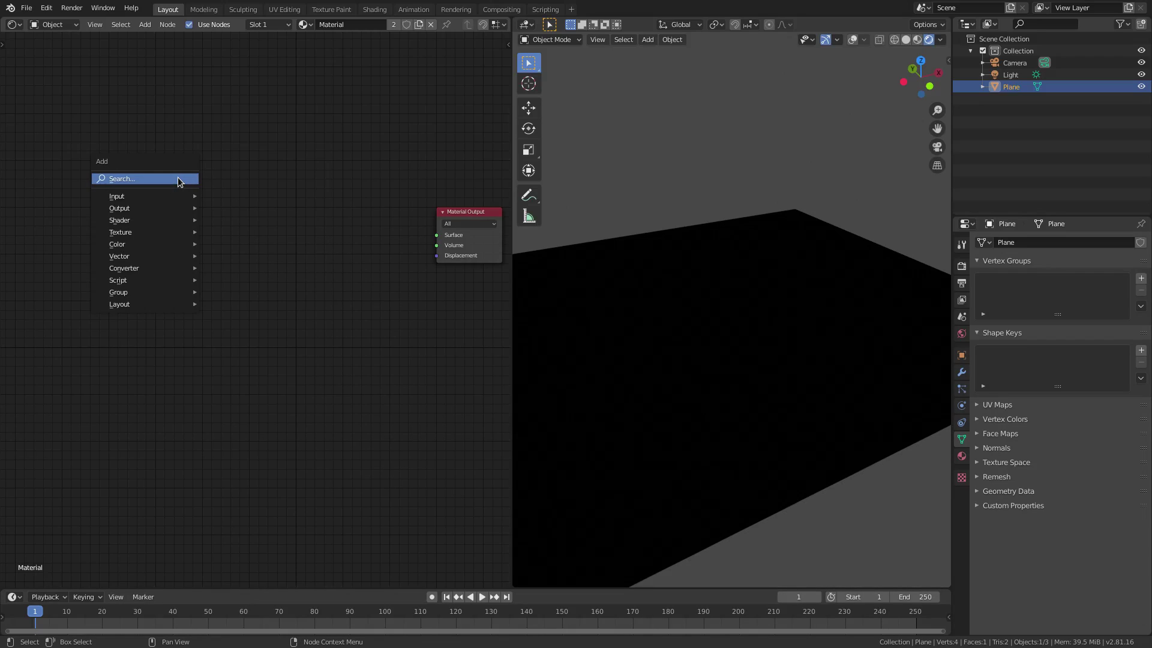
click(178, 178)
text(shader)
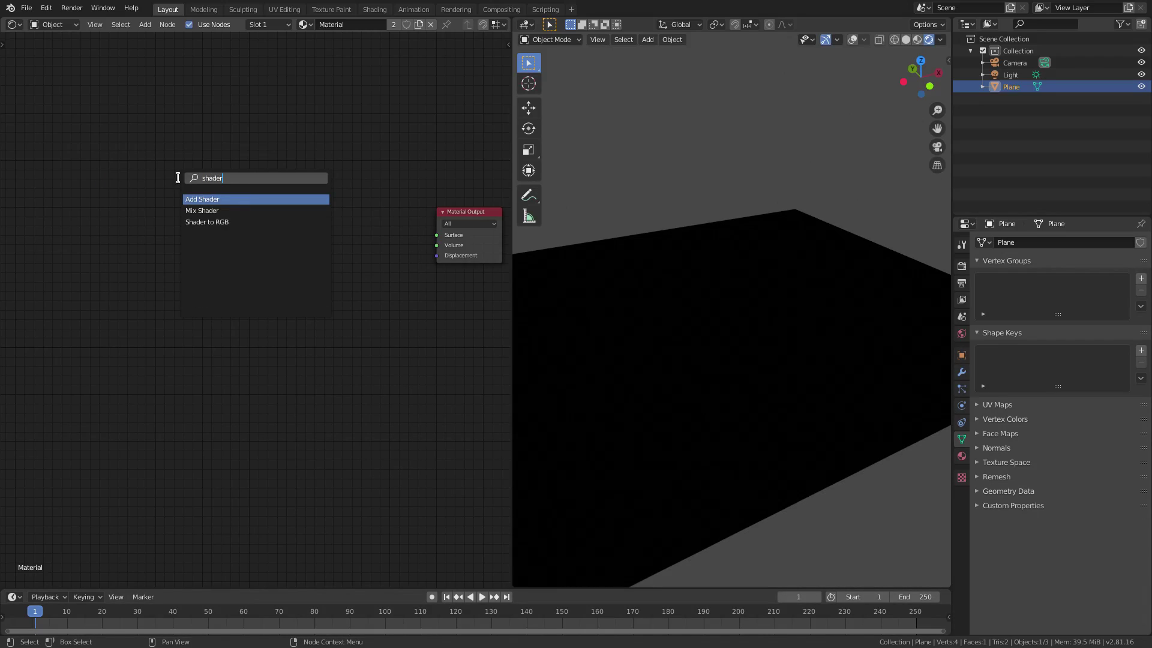
click(245, 222)
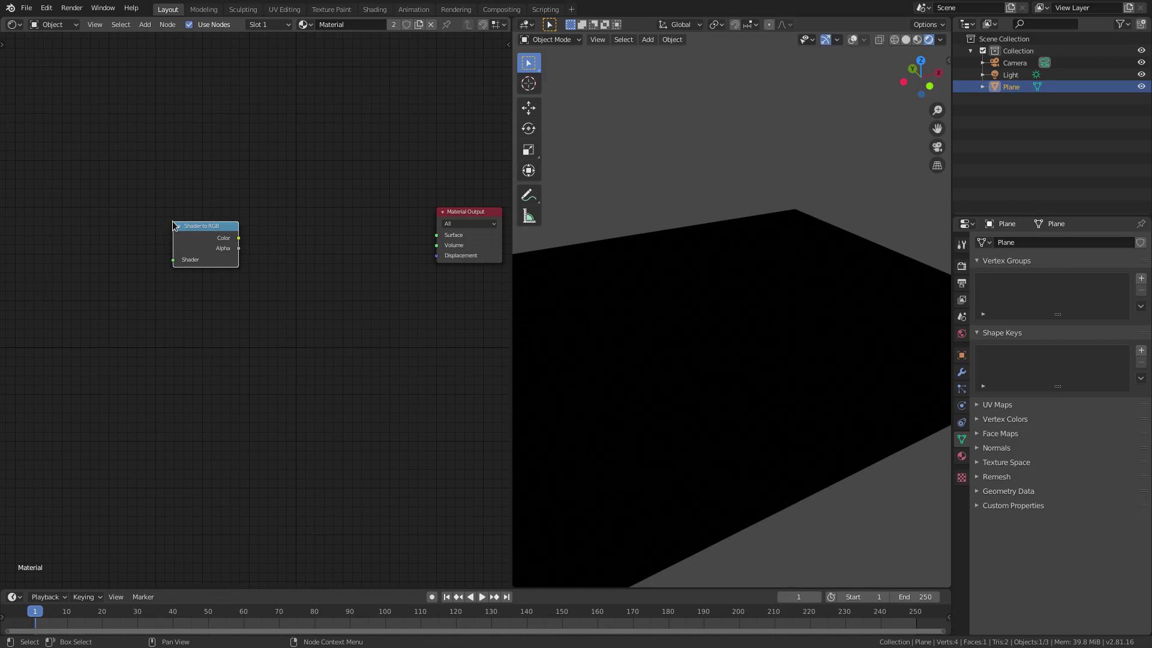
Add a Diffuse BSDF node and place it before the Shader to RGB node
key(shift+a)
click(303, 246)
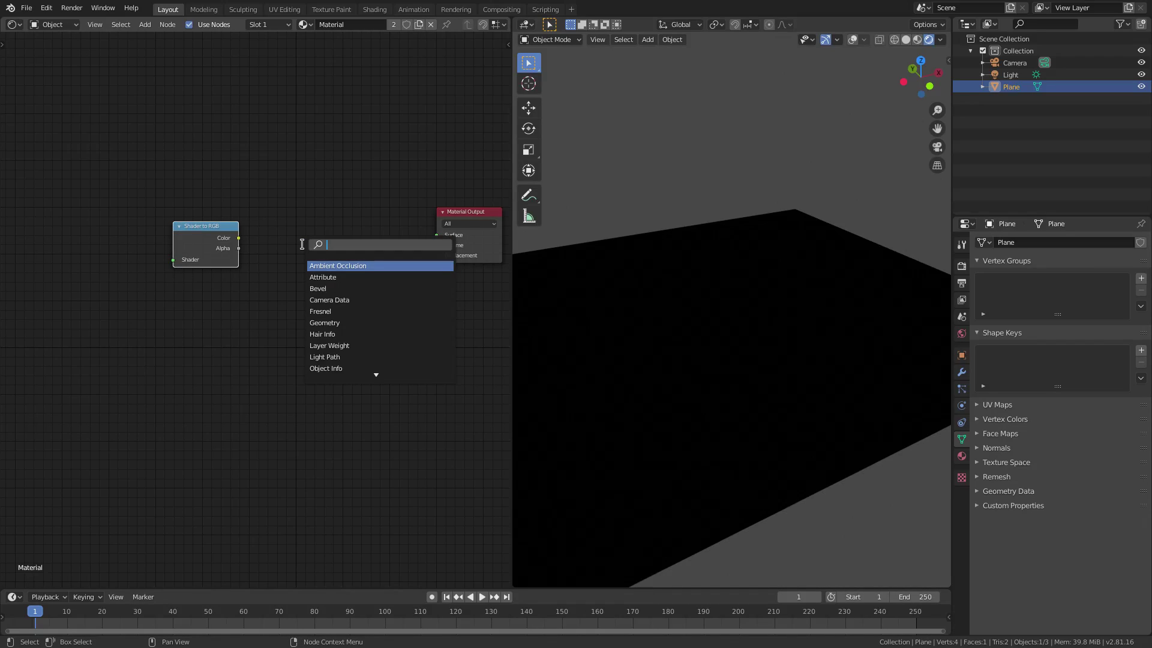
text(diff)
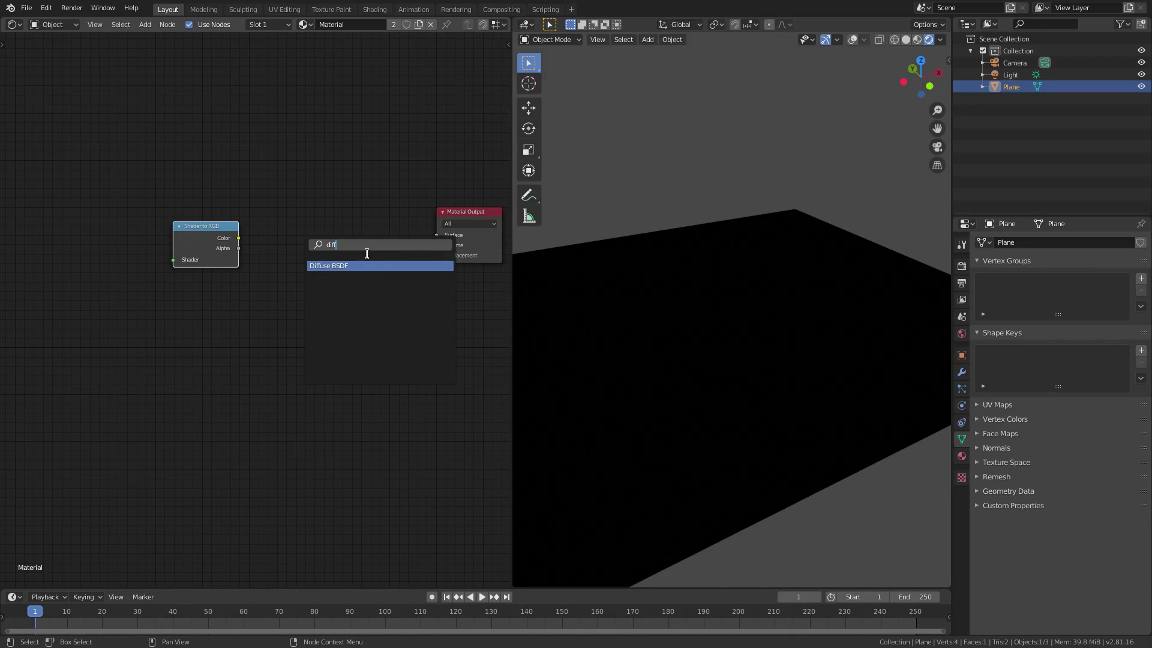
click(366, 266)
click(109, 258)
Add a ColorRamp node and place it between the Shader to RGB and Material Output nodes
key(shift+a)
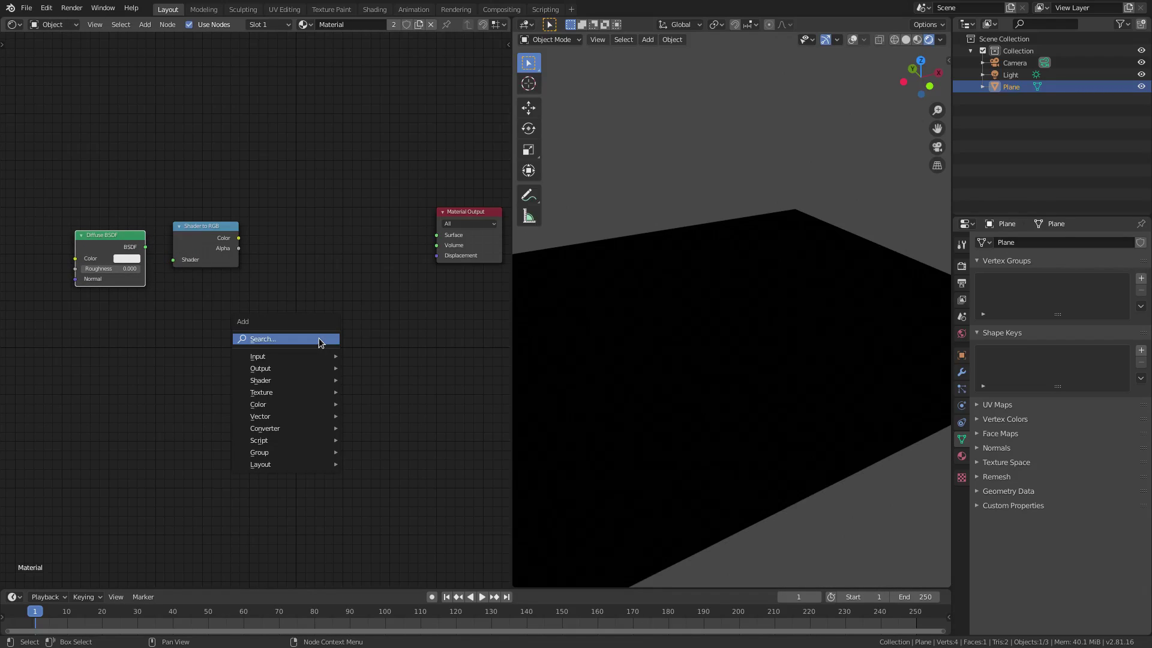
click(319, 338)
text(color)
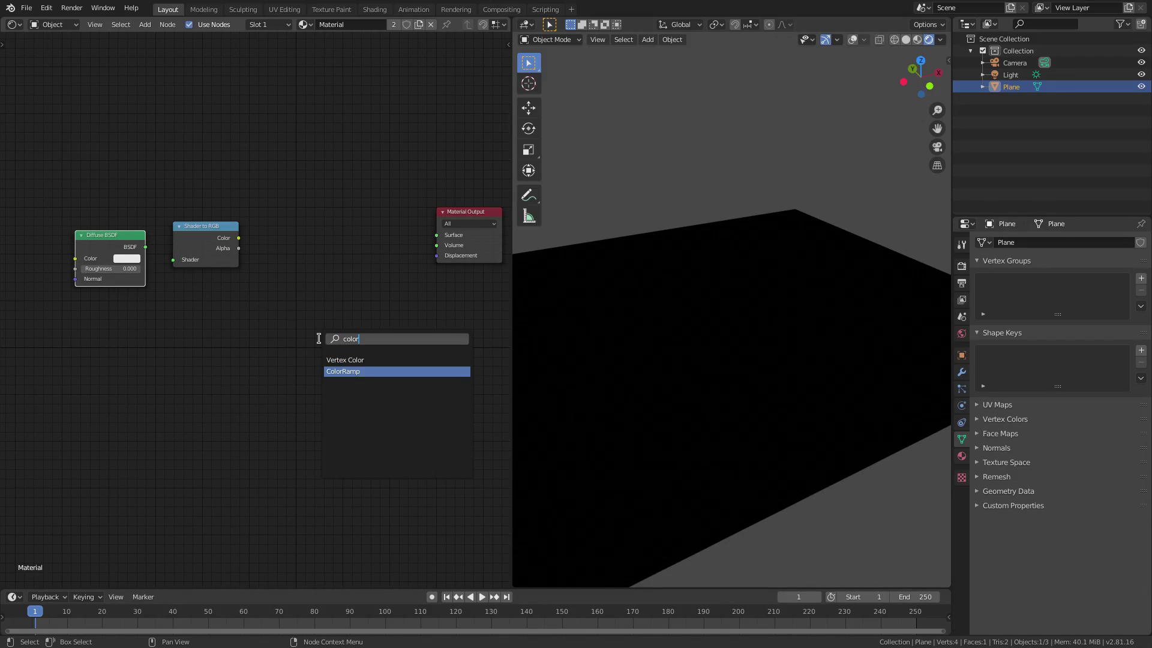
key(Return)
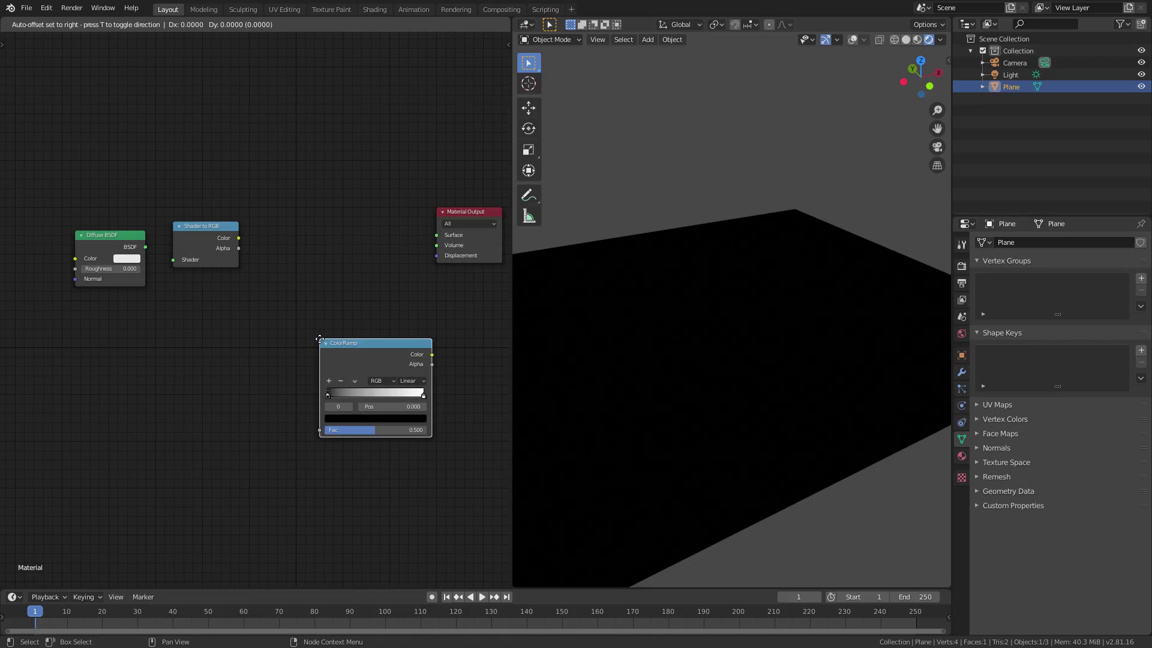
click(264, 208)
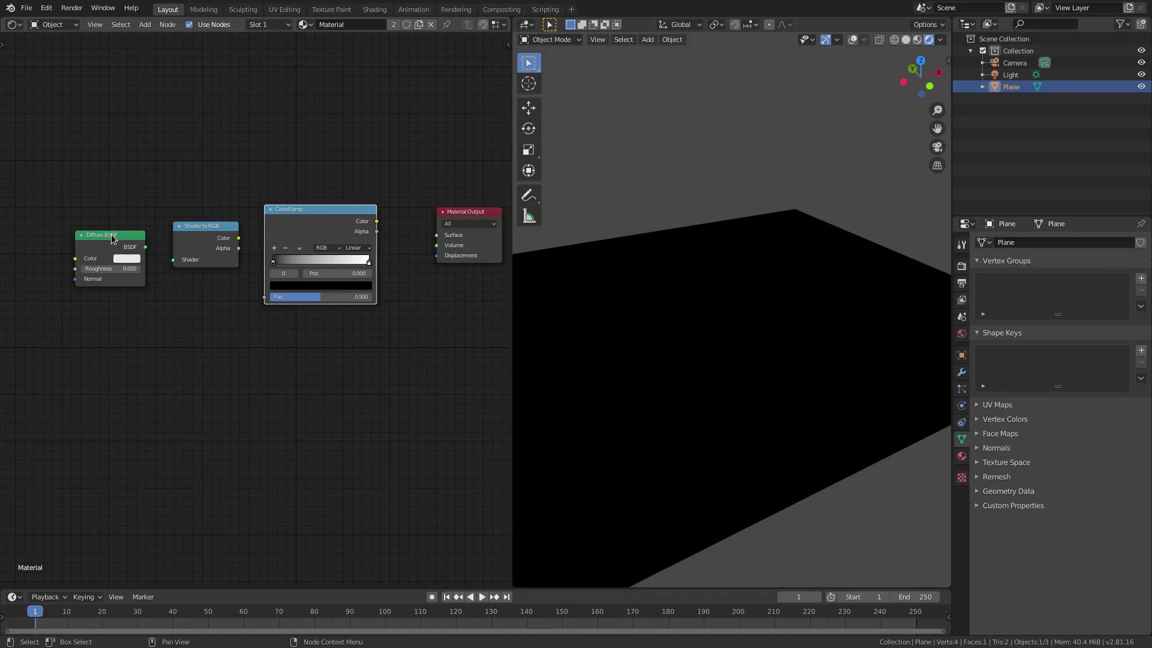
Space out the Diffuse BSDF and Shader to RGB nodes in front of the ColorRamp
drag(96, 241, 52, 232)
mouse_move(204, 232)
mouse_down()
mouse_move(193, 295)
mouse_move(193, 237)
mouse_up()
scroll(193, 237, up, 1)
middle_drag(194, 234, 235, 258)
drag(233, 255, 220, 228)
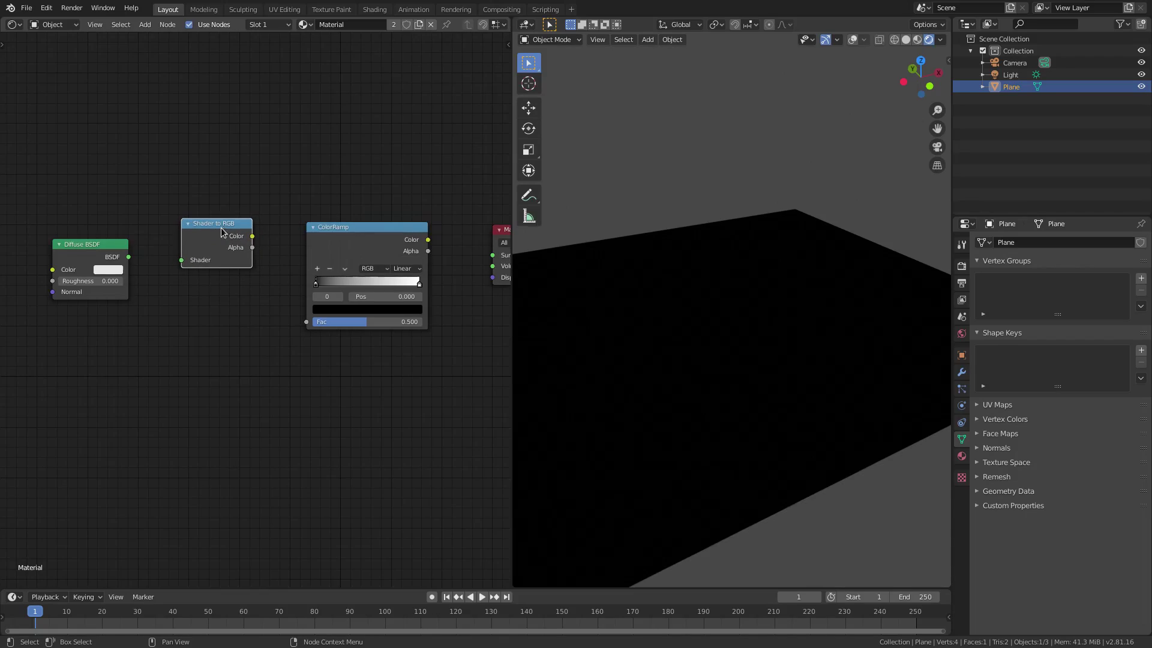
Link Diffuse BSDF into Shader to RGB, its Color into the ColorRamp Fac, and the ramp's Color into the Material Output Surface
middle_drag(268, 248, 219, 243)
drag(204, 231, 260, 323)
drag(204, 232, 264, 322)
drag(319, 233, 395, 219)
middle_drag(177, 218, 244, 229)
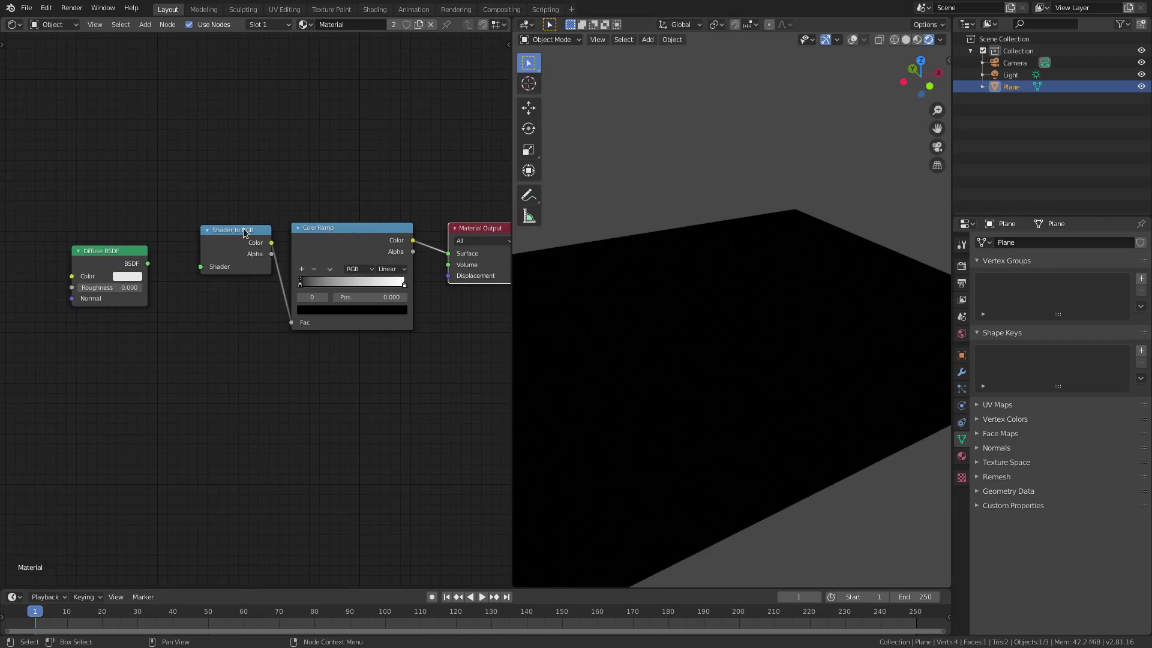
mouse_move(127, 246)
mouse_down()
mouse_move(156, 219)
mouse_move(206, 272)
mouse_move(140, 232)
mouse_up()
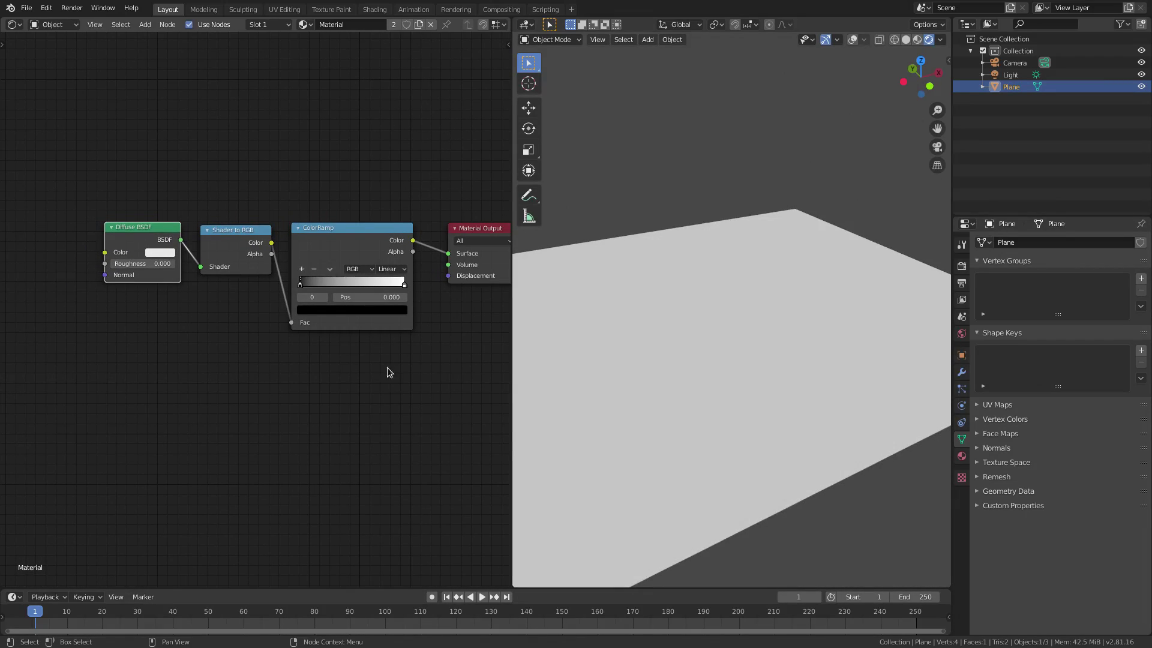
Set the ColorRamp interpolation to Constant and move its white stop to position 0.445
scroll(757, 405, down, 1)
middle_drag(758, 404, 743, 400)
middle_drag(288, 342, 242, 344)
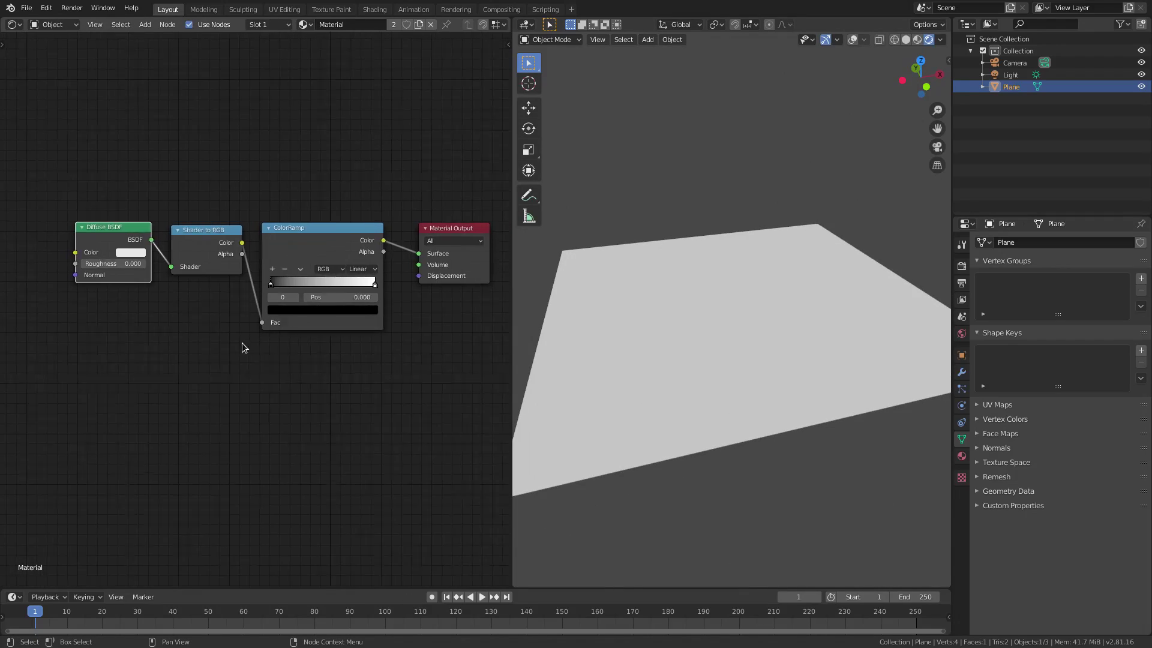
scroll(251, 343, down, 2)
scroll(245, 326, up, 2)
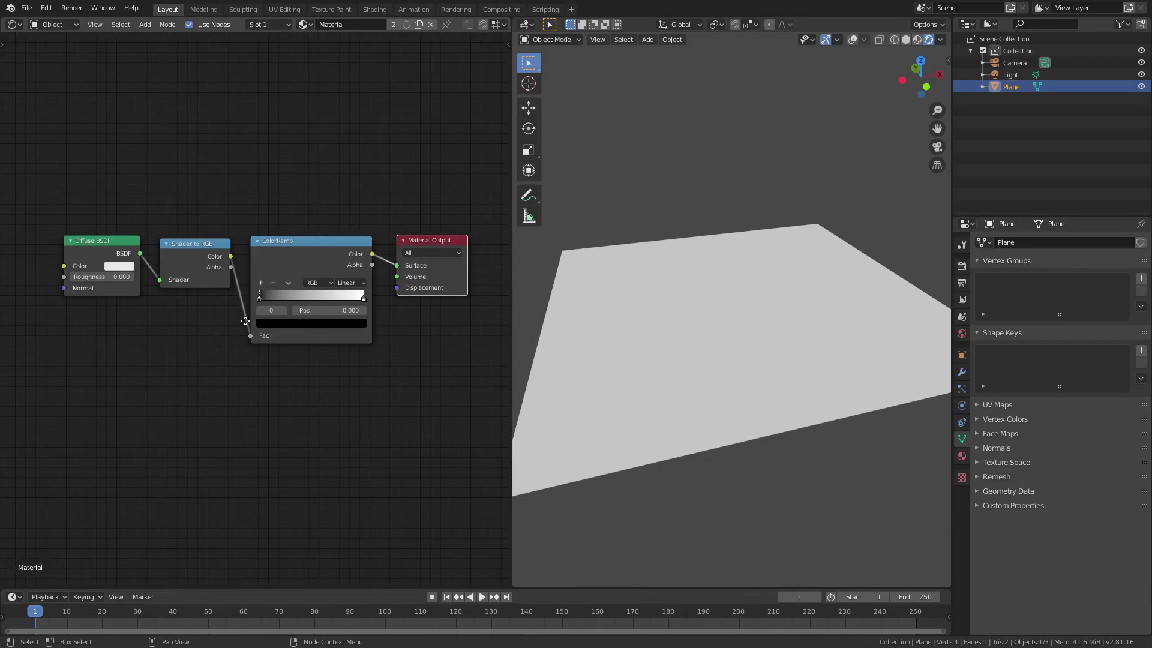
middle_drag(245, 326, 246, 331)
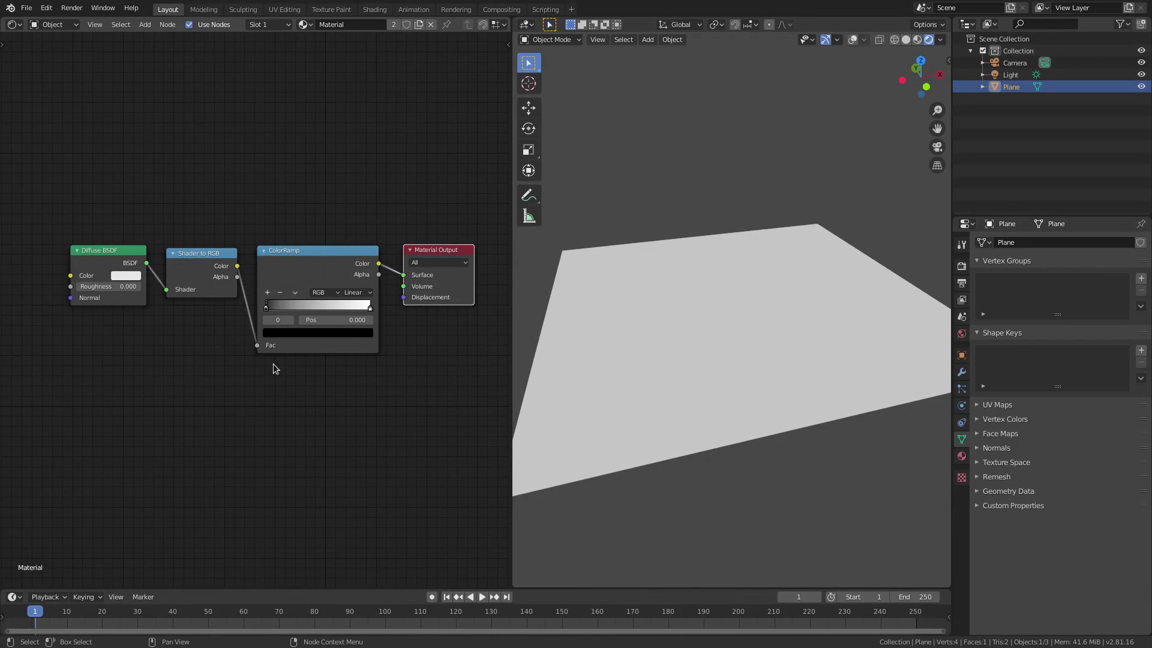
click(356, 293)
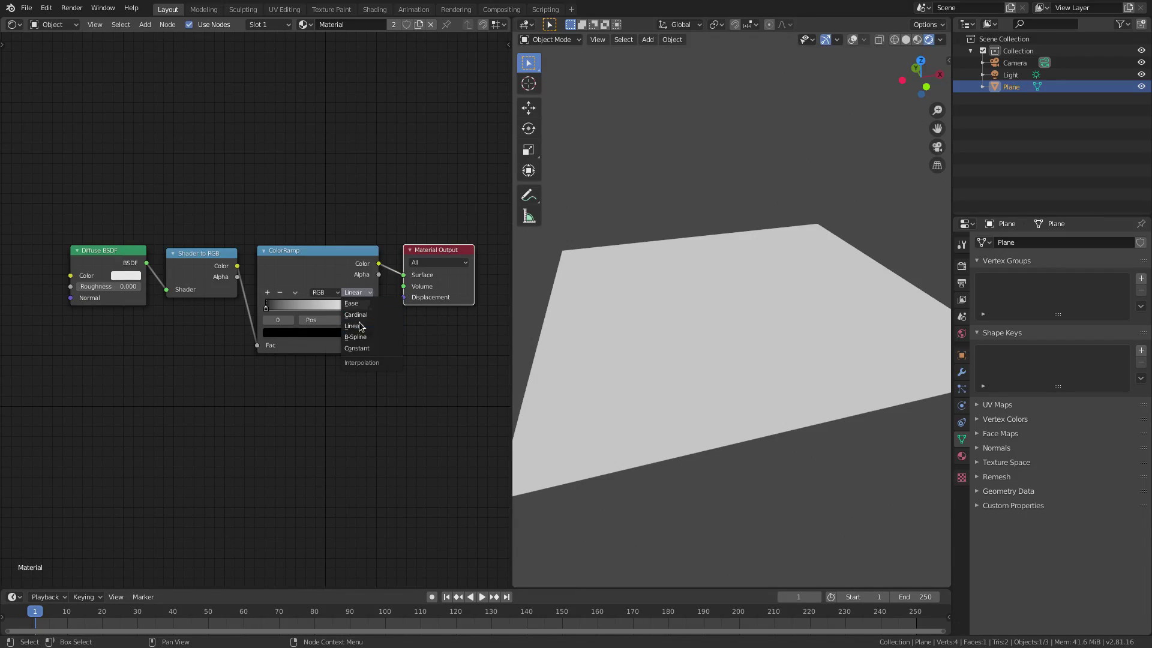
click(357, 347)
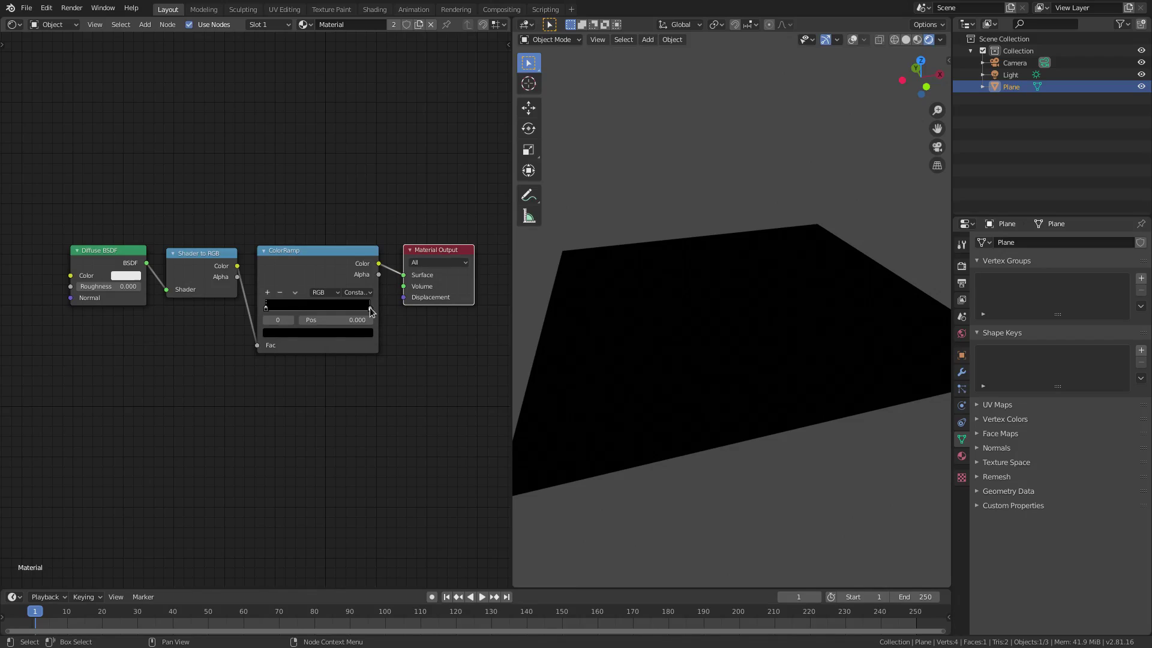
drag(365, 308, 309, 306)
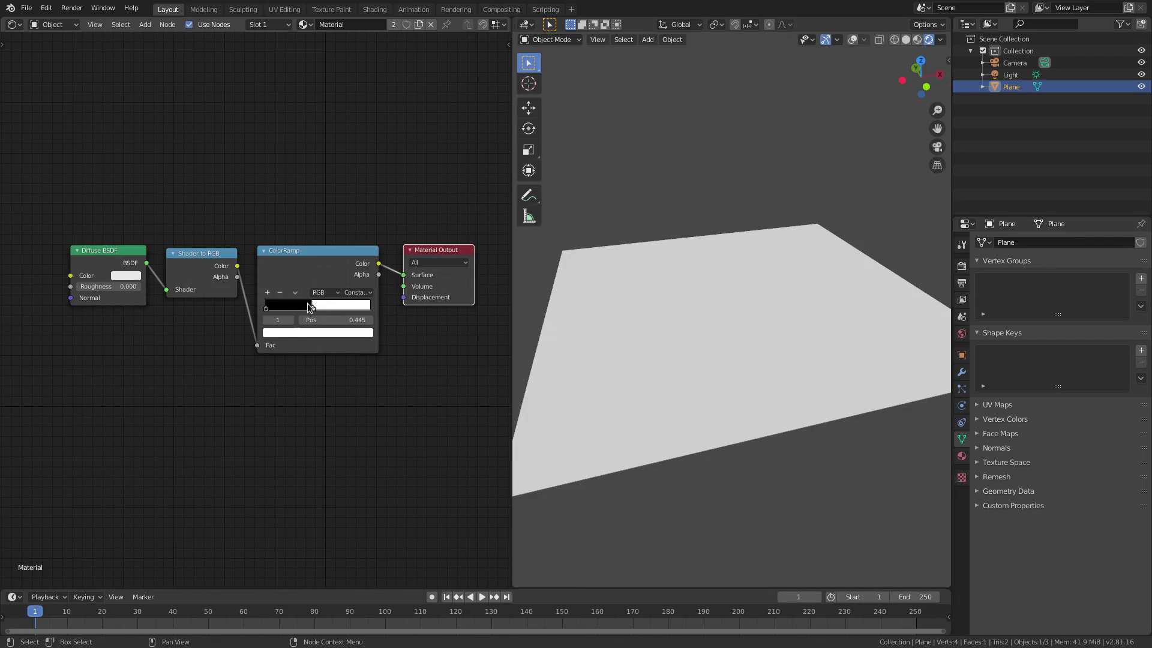
Add a middle stop to the ColorRamp and colour it medium blue with a value of about 0.526
click(268, 292)
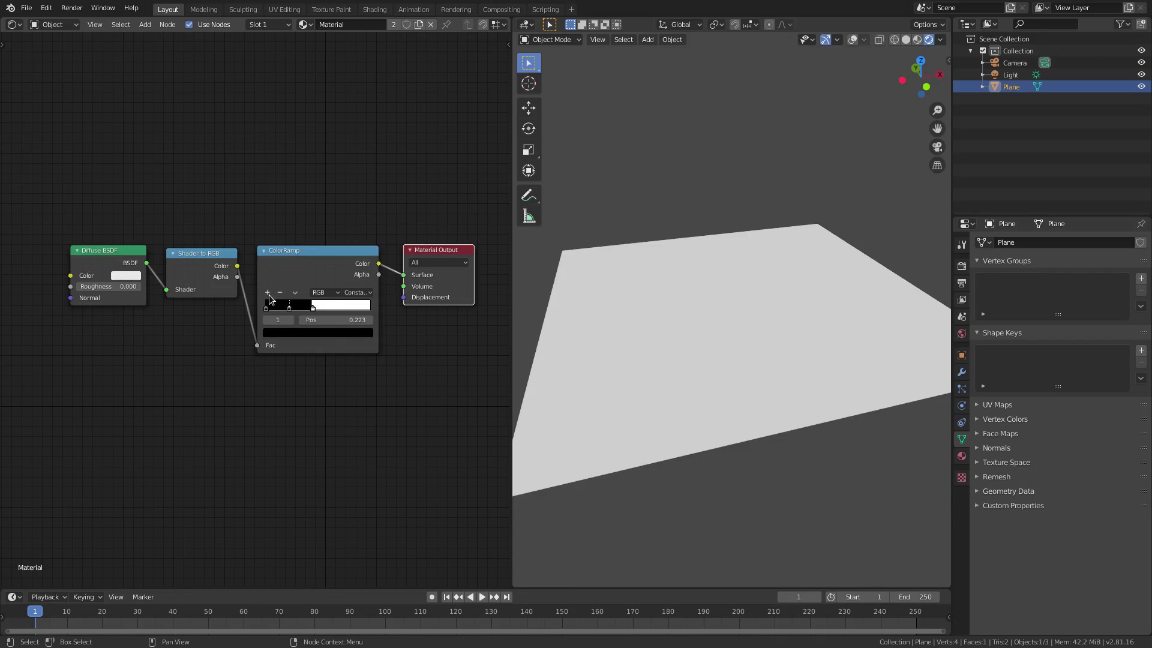
click(289, 333)
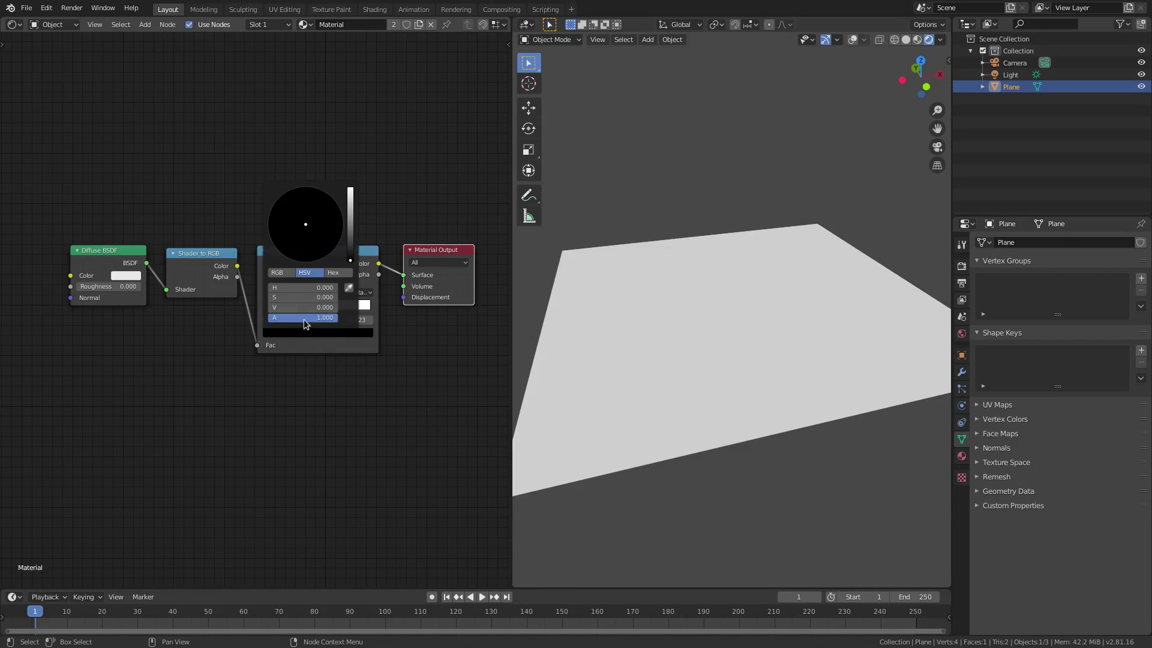
drag(352, 240, 351, 222)
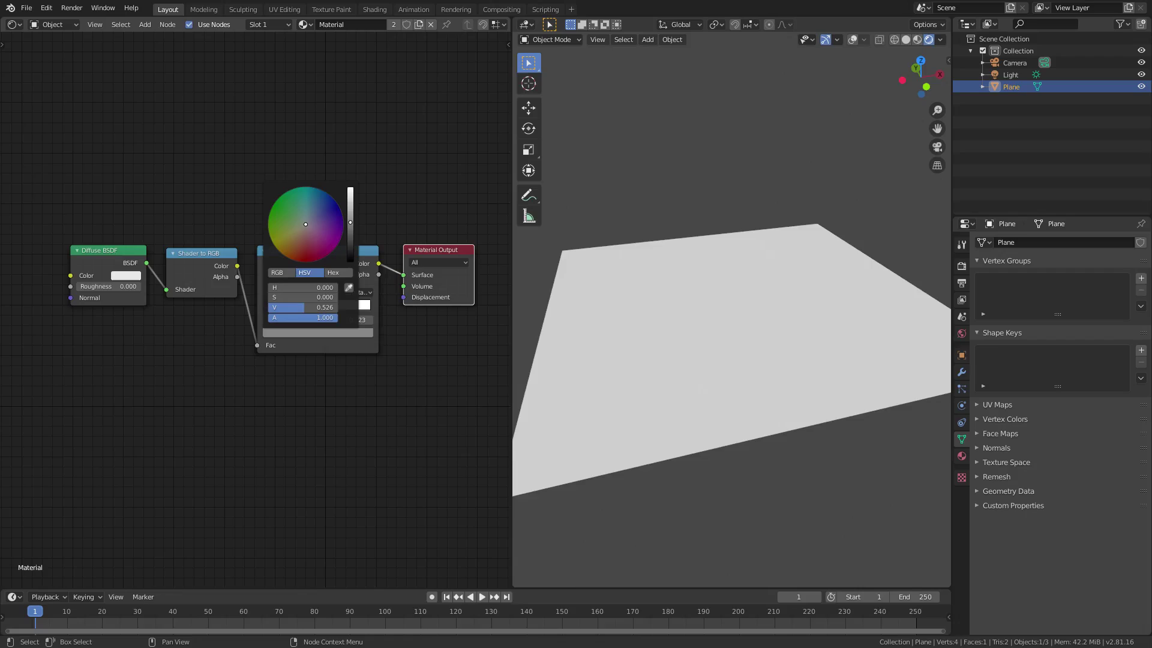
click(315, 206)
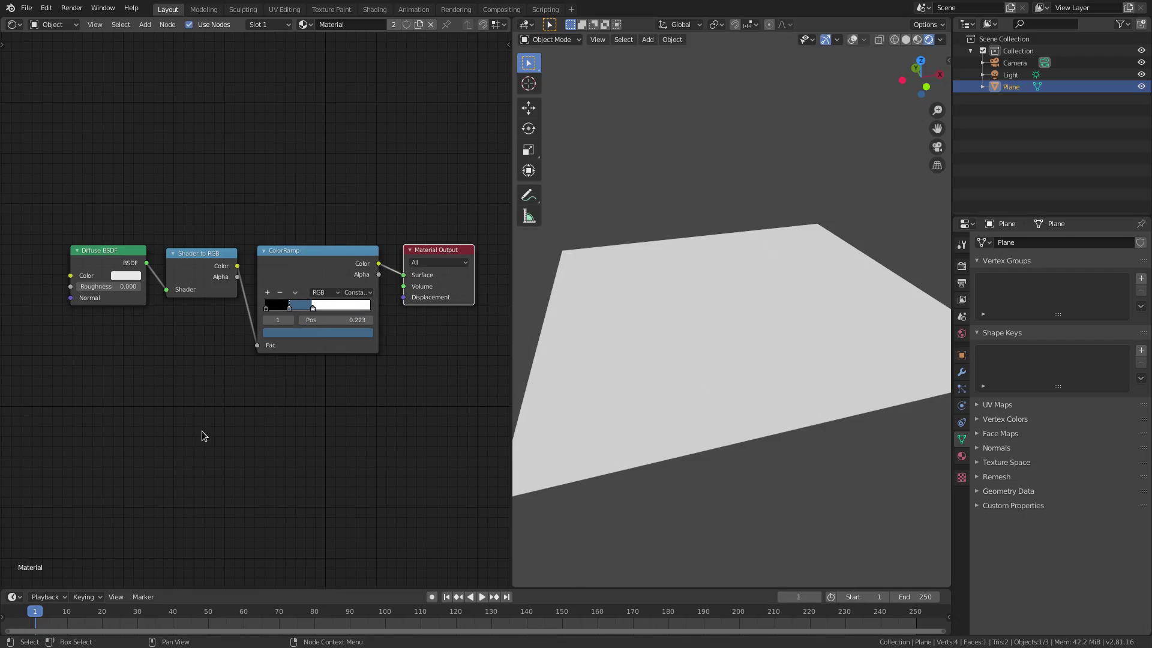
Change the ColorRamp's white stop to a light sky blue
click(312, 307)
click(314, 333)
click(309, 208)
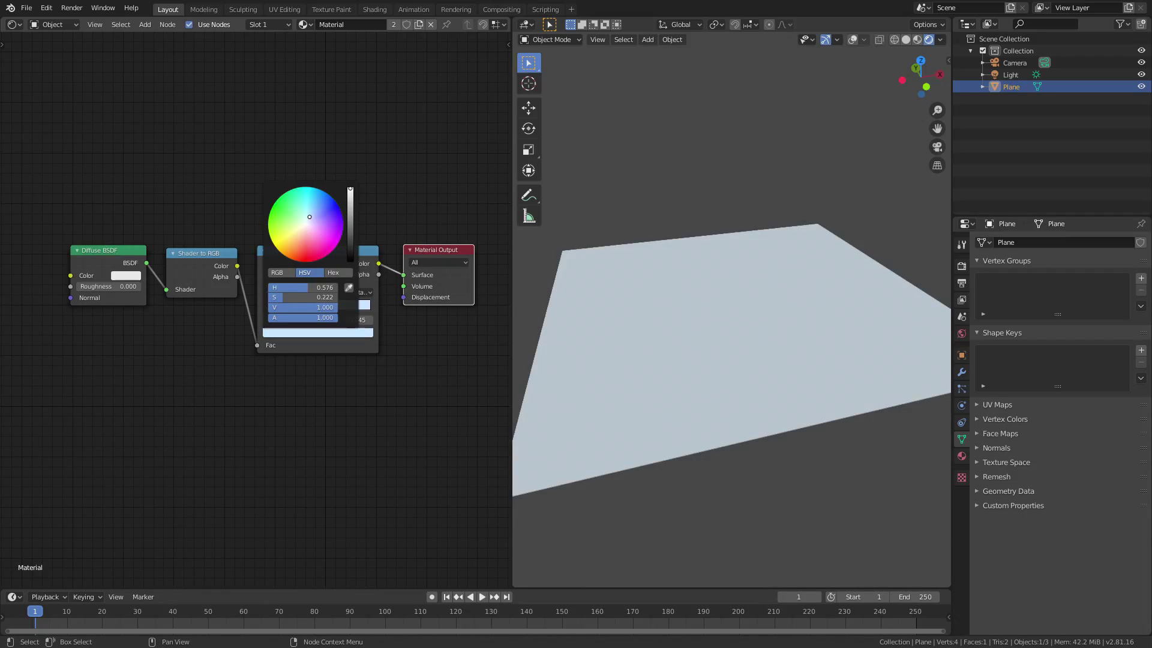
drag(309, 208, 309, 208)
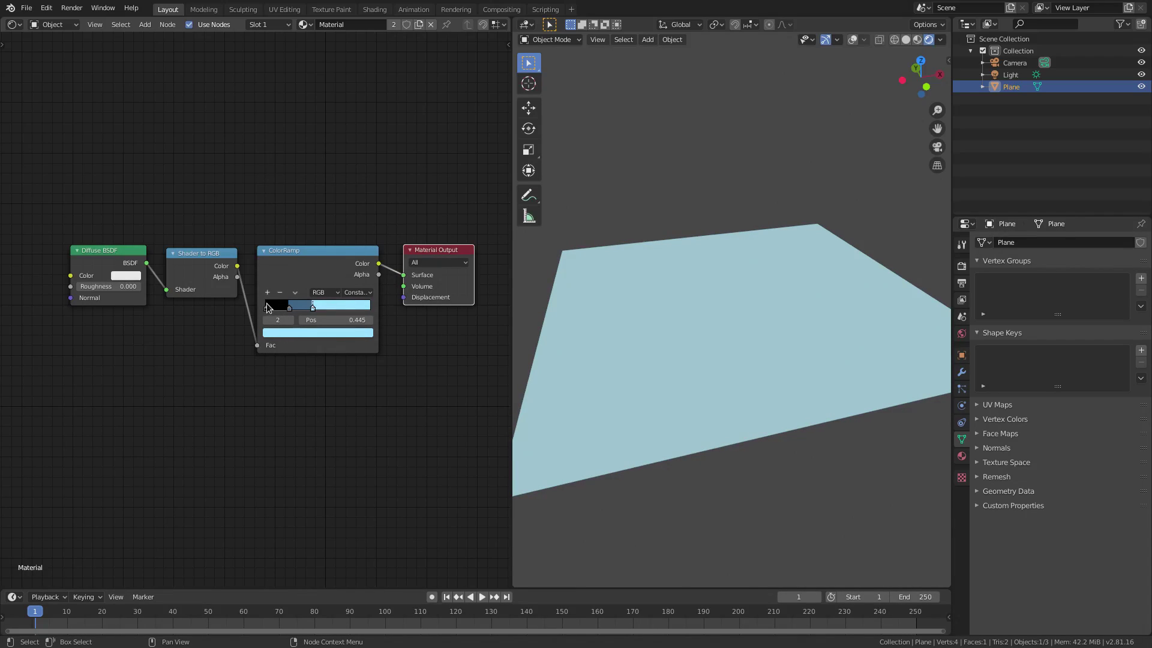
Change the ColorRamp's first, black stop to a dark navy blue
click(266, 304)
click(318, 332)
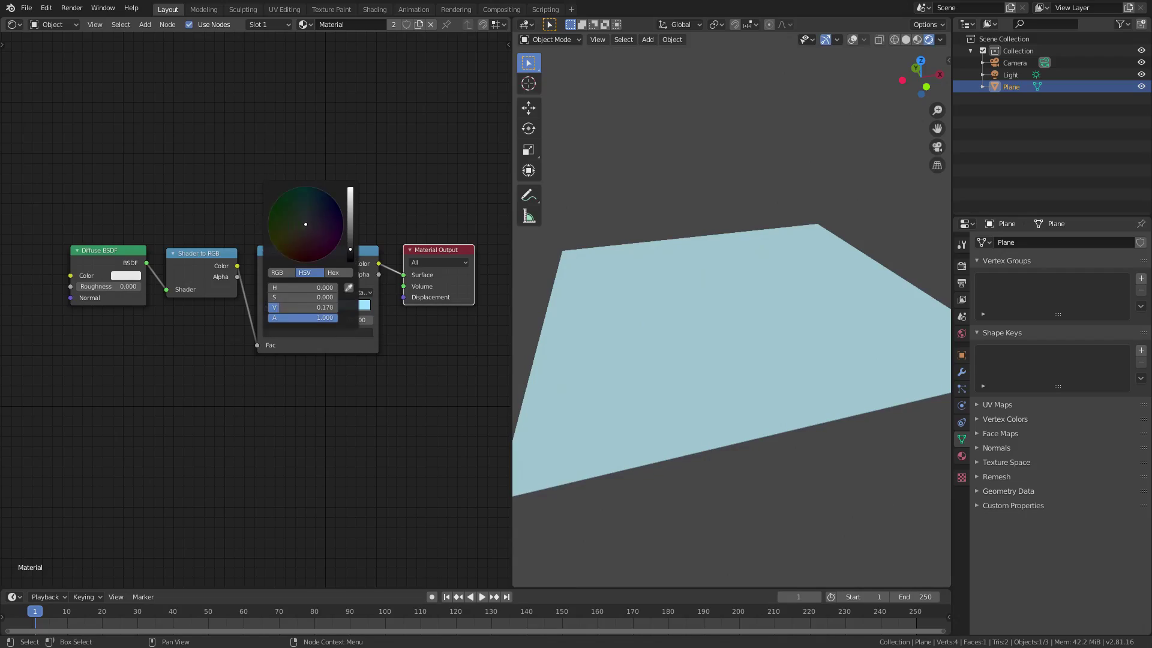
drag(350, 249, 350, 244)
drag(315, 205, 319, 197)
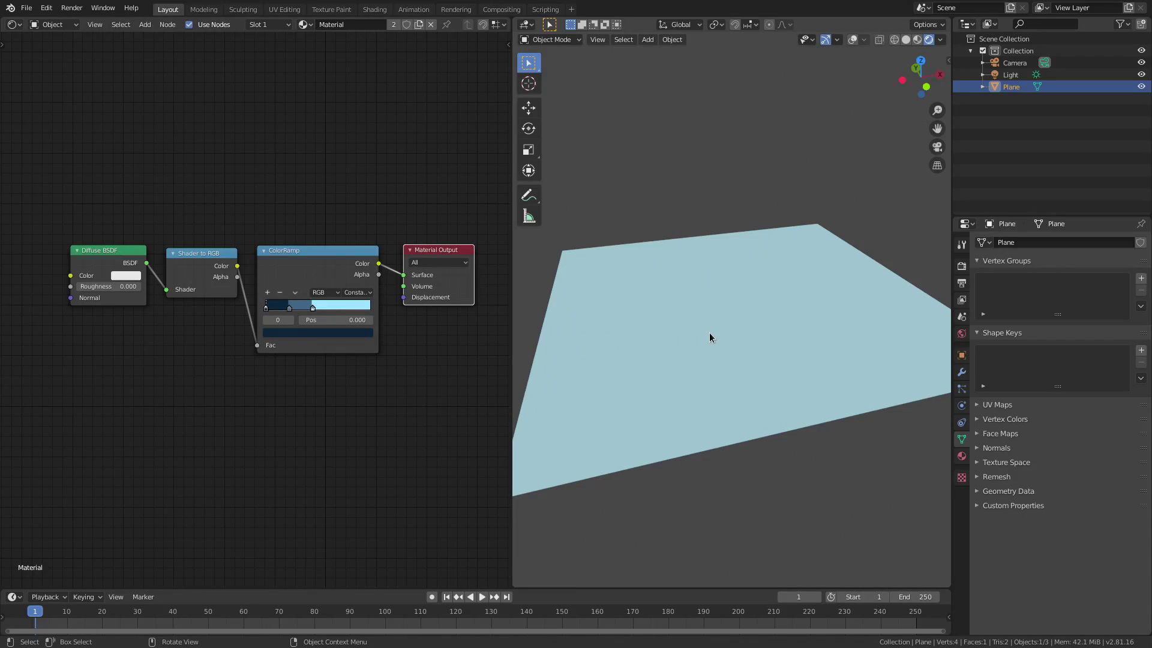
Close the node editor by expanding the 3D viewport over it, and show the viewport overlays
middle_drag(674, 300, 786, 214)
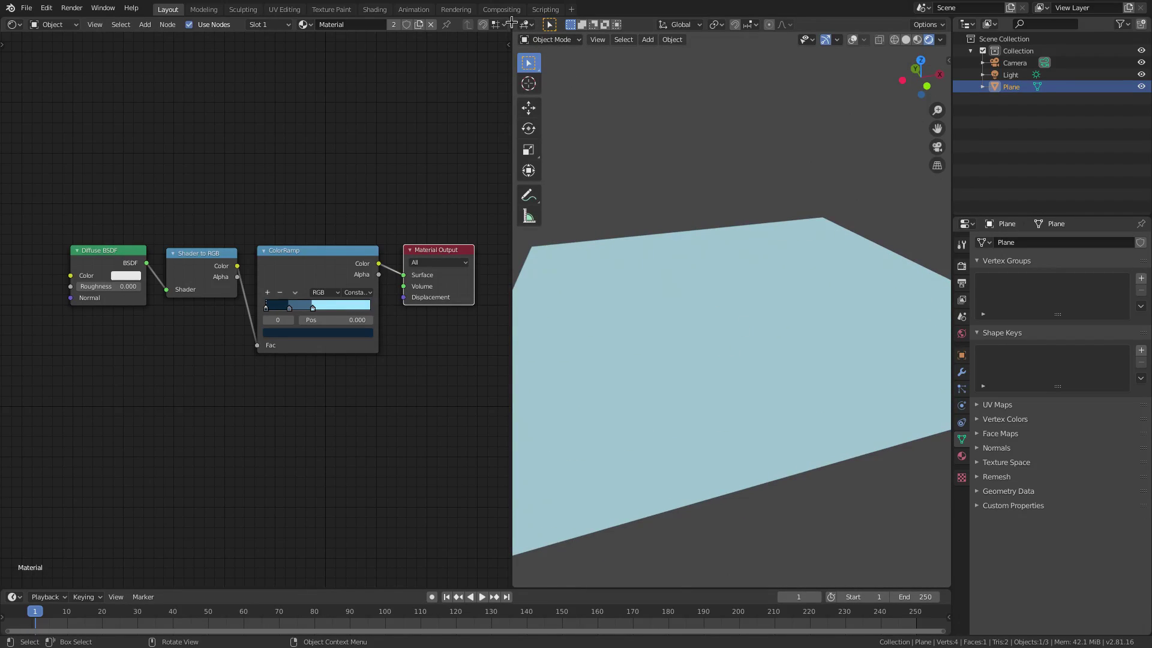
drag(510, 22, 498, 24)
scroll(505, 344, down, 4)
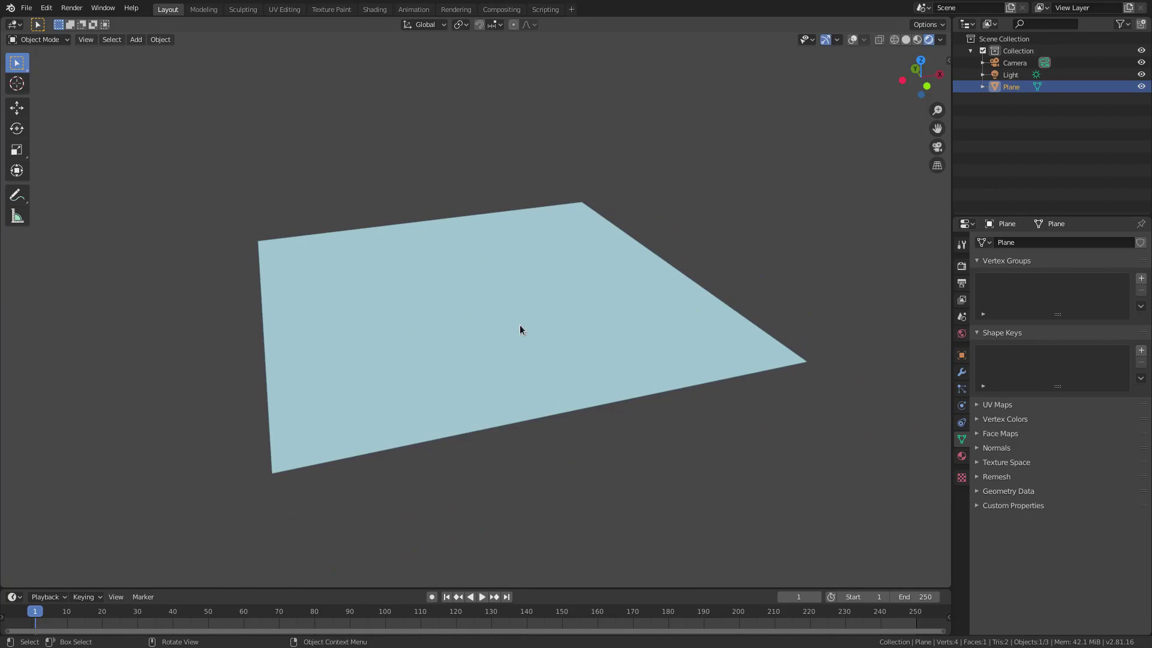
scroll(520, 327, up, 1)
click(851, 40)
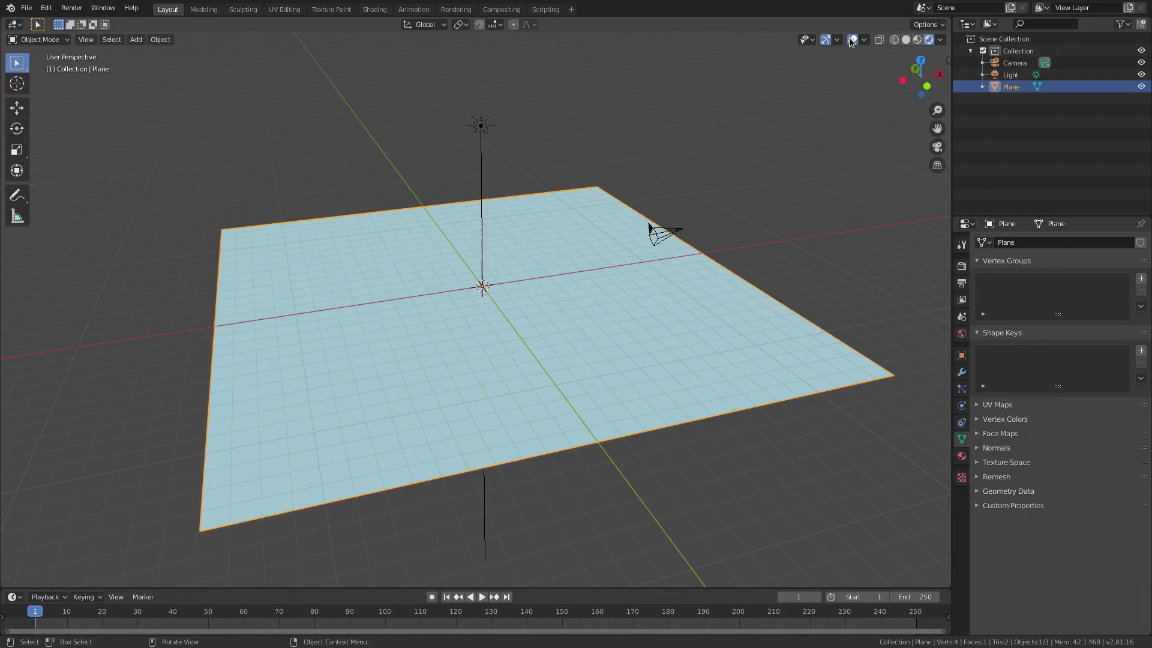
Subdivide the whole plane five times in Edit Mode and return to Object Mode
key(Tab)
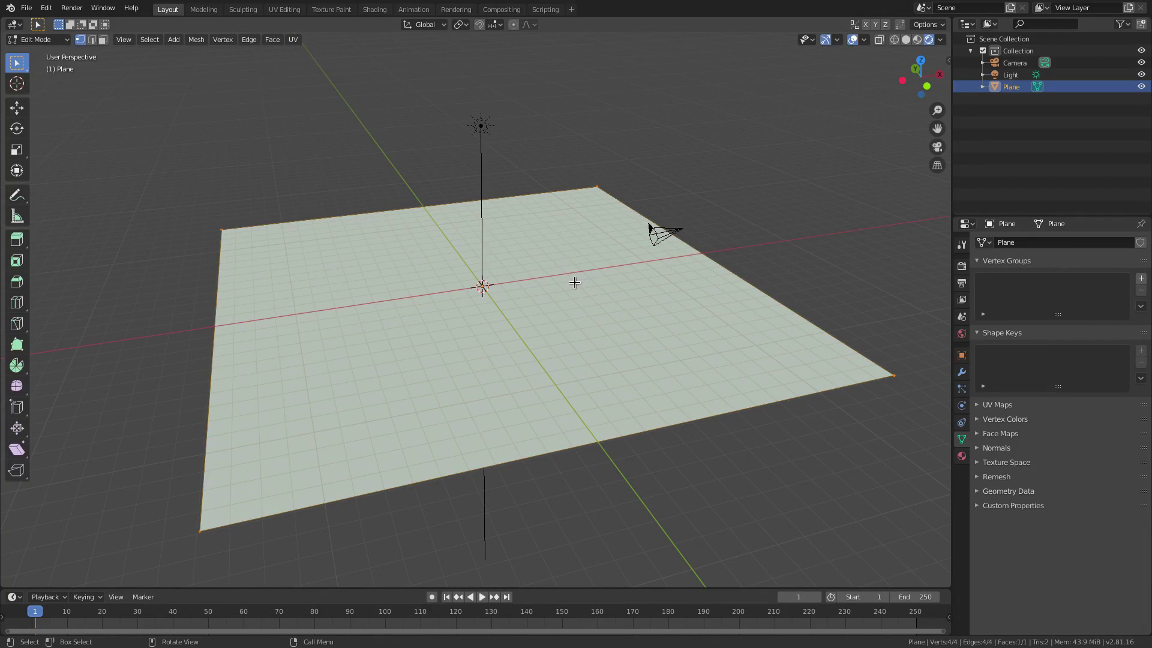
right_click(467, 259)
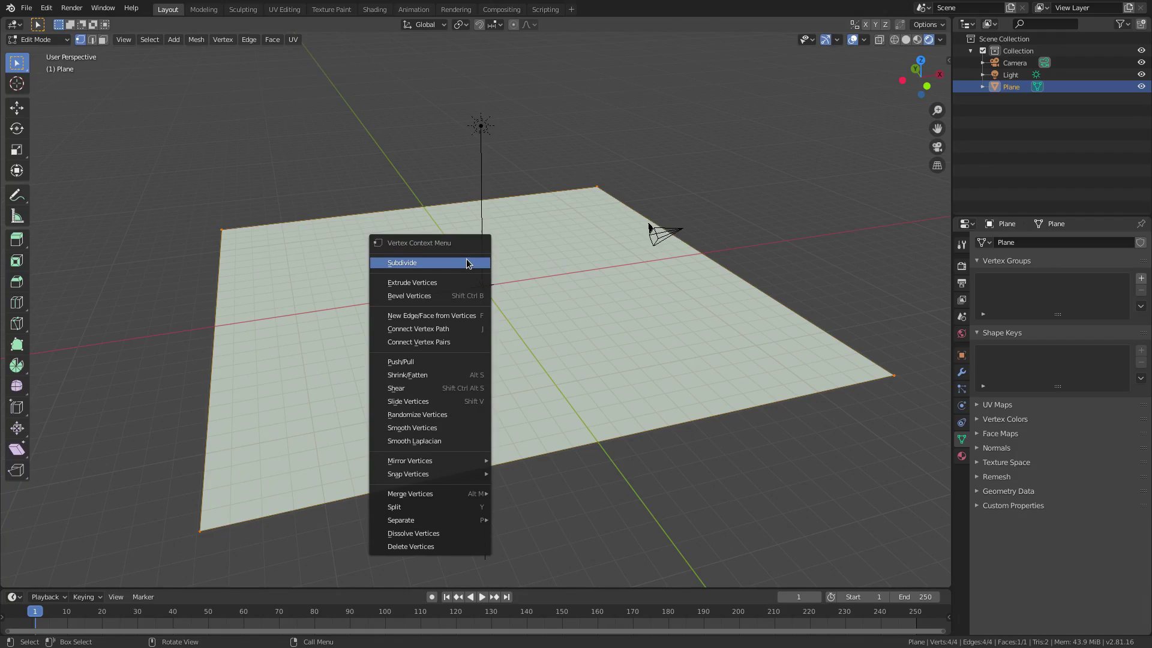
click(445, 264)
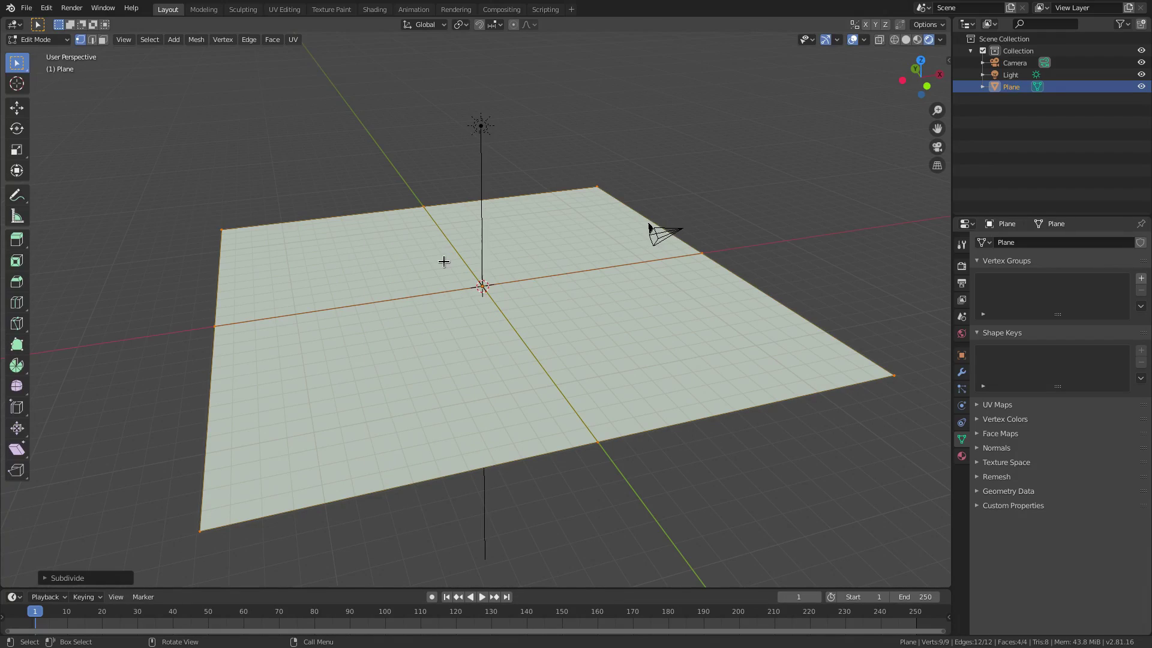
right_click(444, 254)
click(445, 254)
right_click(445, 254)
click(444, 254)
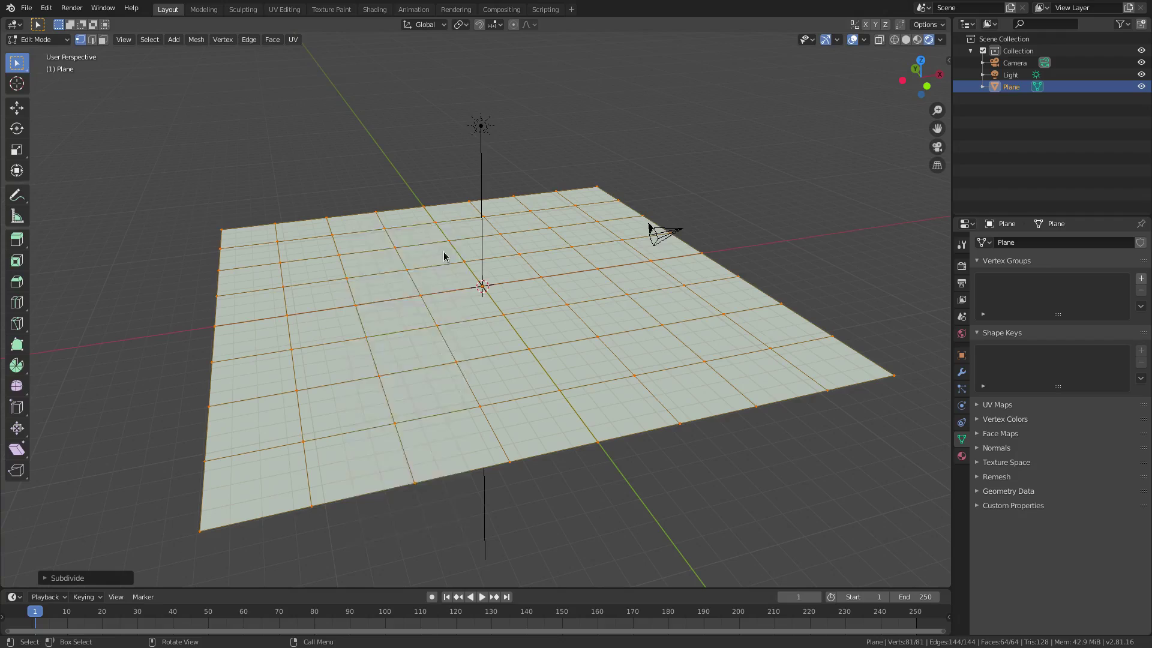
right_click(444, 253)
click(444, 253)
right_click(443, 251)
click(443, 252)
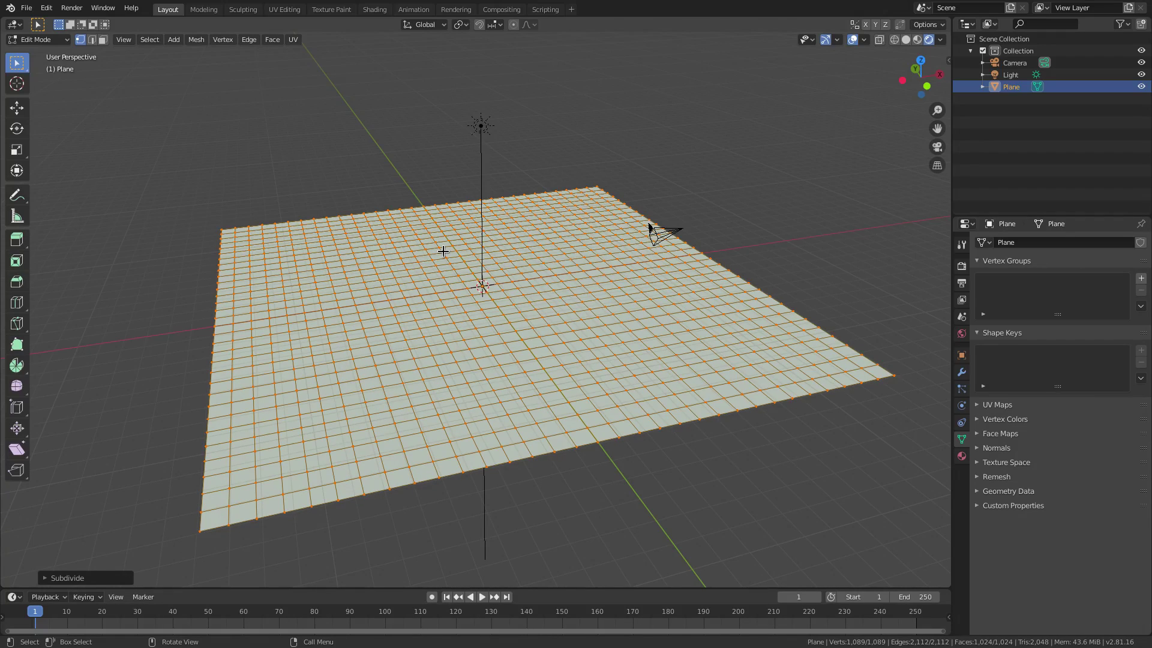
key(Tab)
Open the plane's modifier settings and check its subdivided mesh by switching between Edit Mode and Object Mode
middle_drag(444, 255, 516, 330)
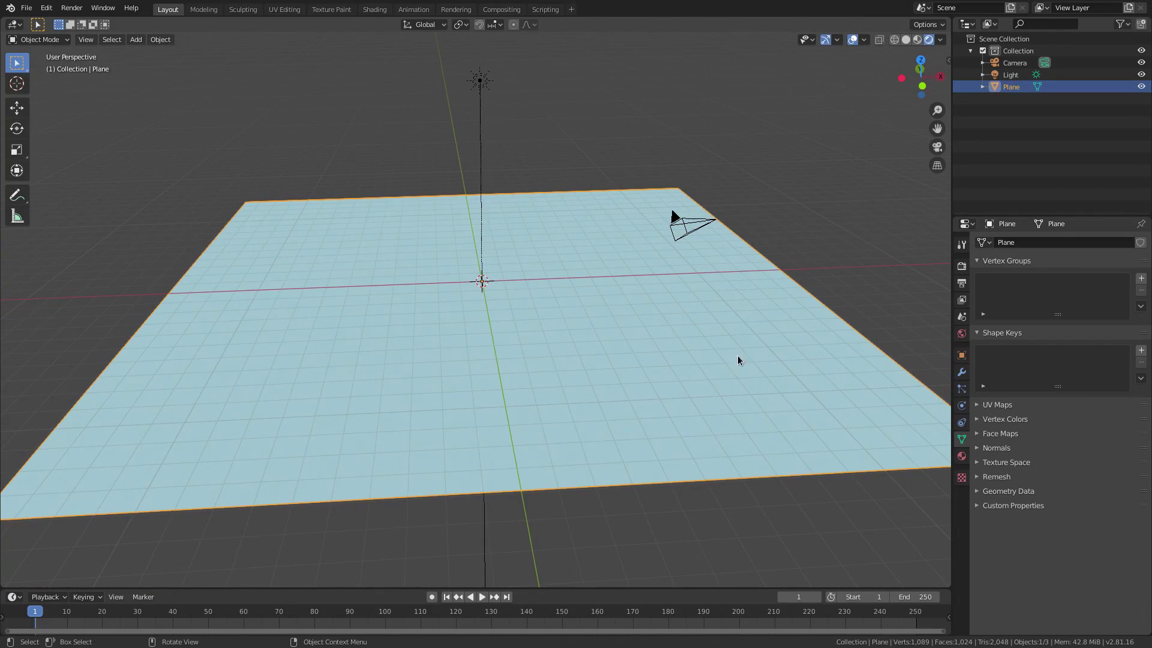
click(961, 372)
key(Tab)
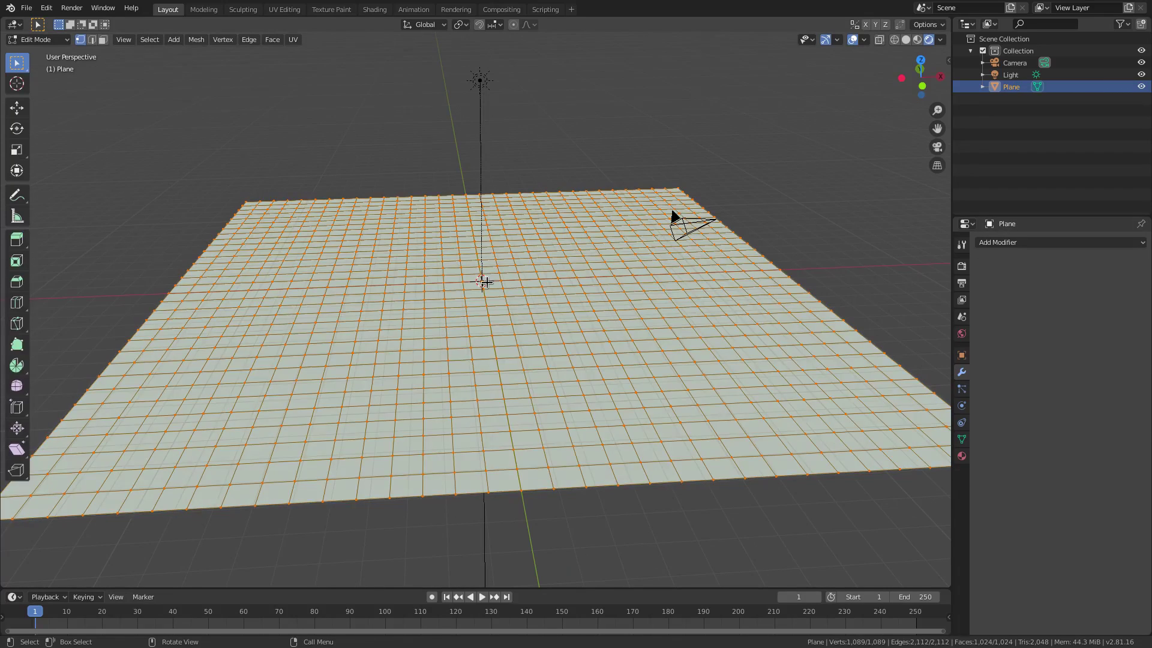
key(Tab)
key(Tab)
key(Tab)
key(Tab)
key(Tab)
key(Tab)
key(Tab)
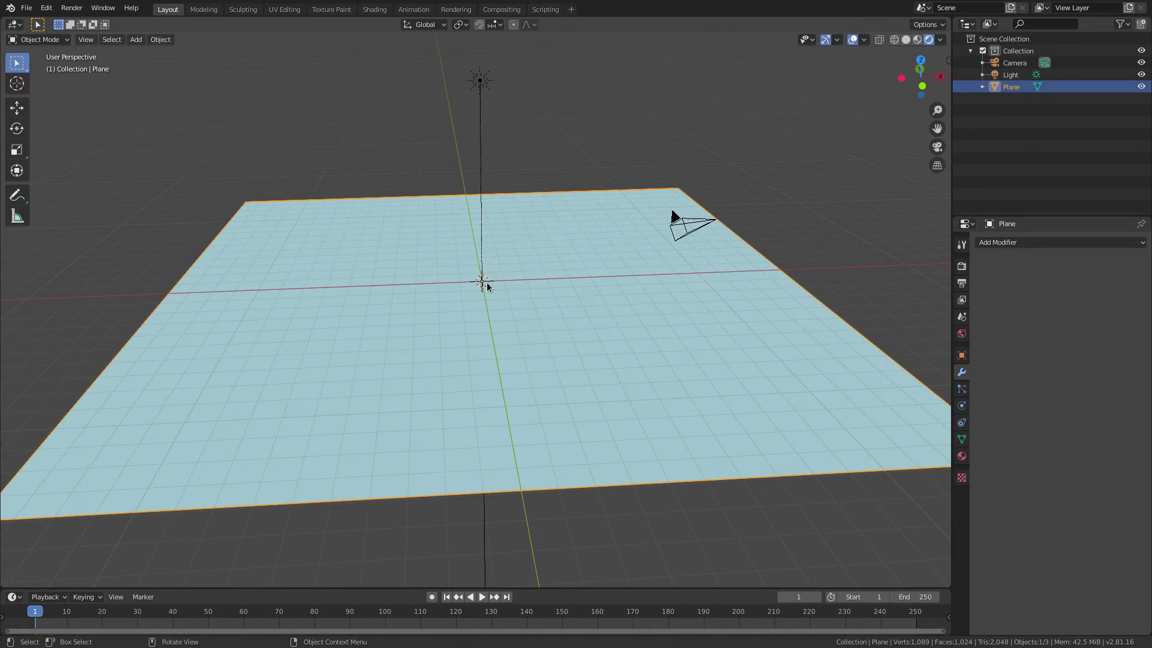
Add a Wave modifier to the subdivided plane
click(999, 241)
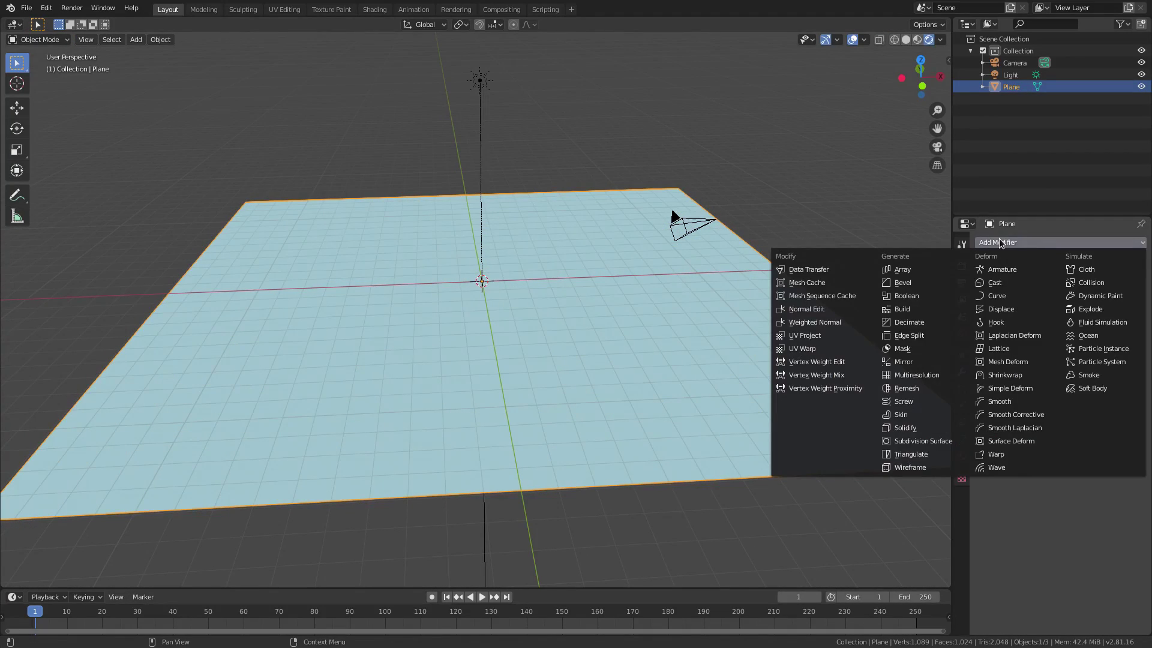
click(996, 467)
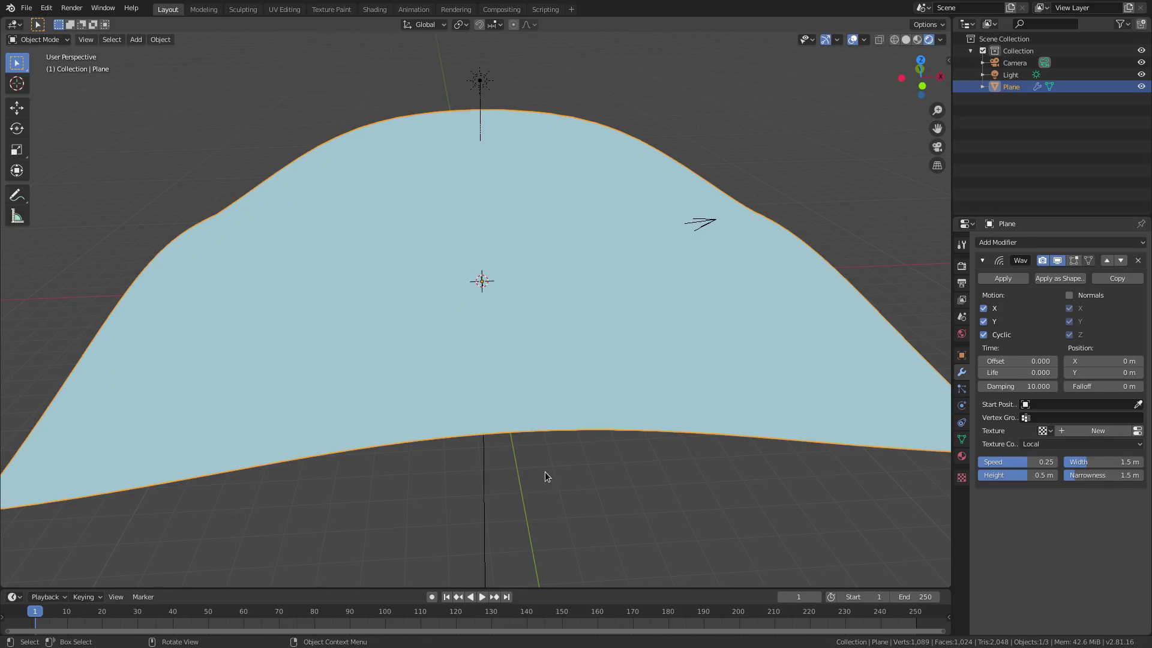
middle_drag(544, 471, 471, 192)
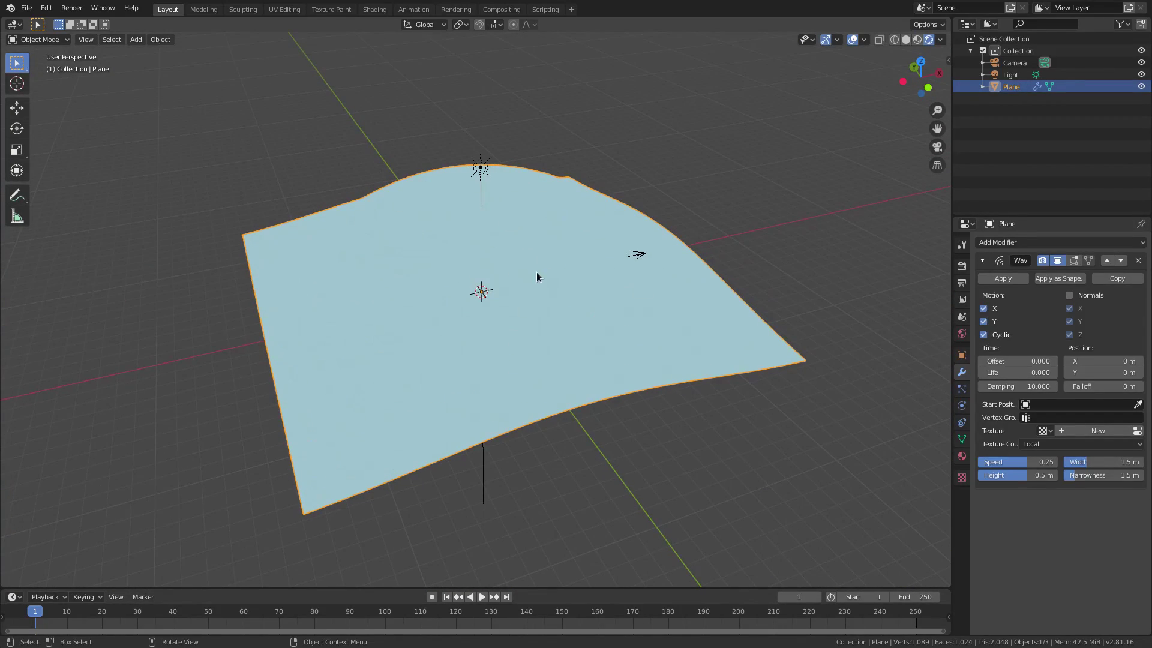
Enlarge the timeline and play the wave animation from start frame 0
scroll(458, 340, up, 3)
scroll(511, 363, down, 2)
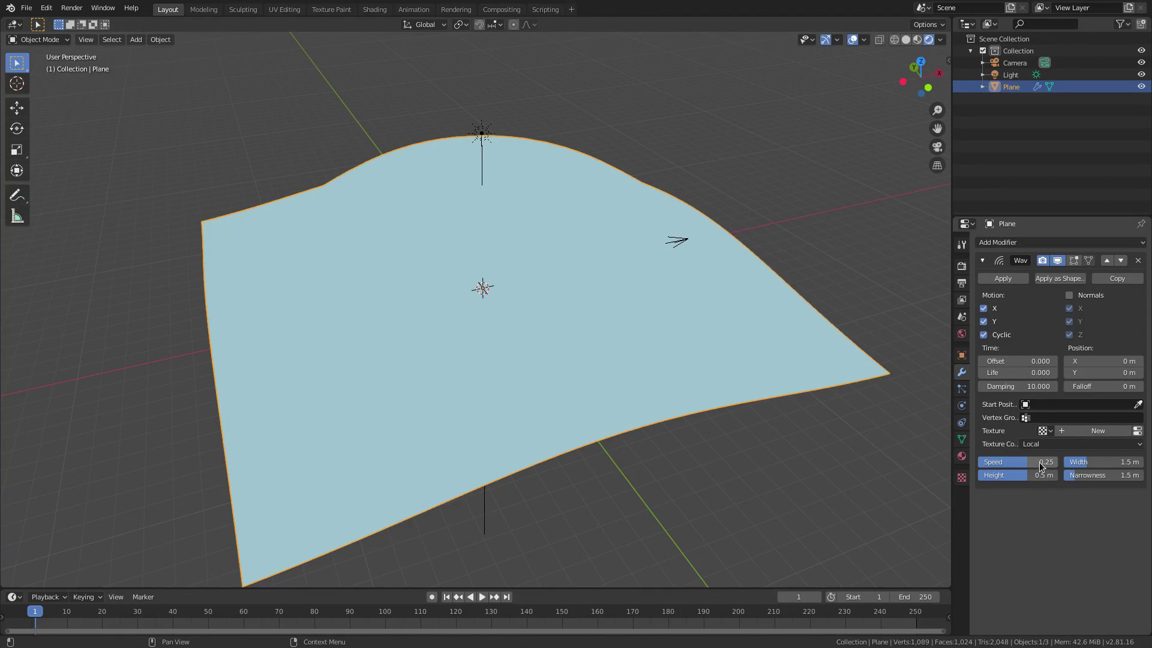
drag(472, 588, 473, 573)
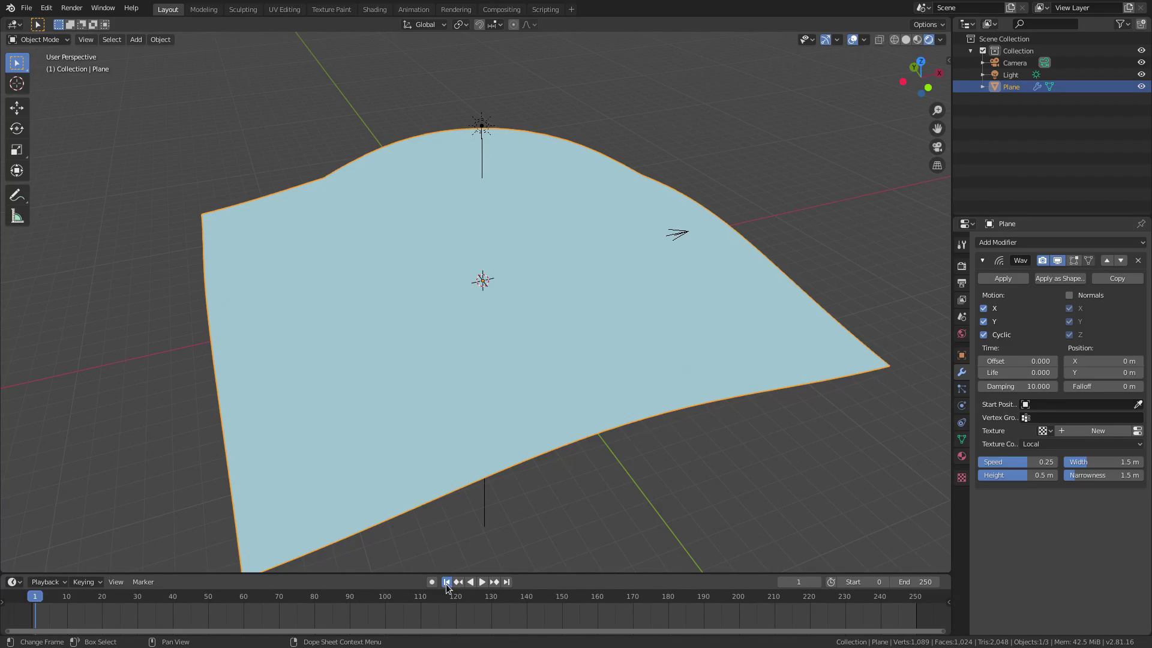
click(445, 582)
click(483, 582)
middle_drag(520, 448, 536, 394)
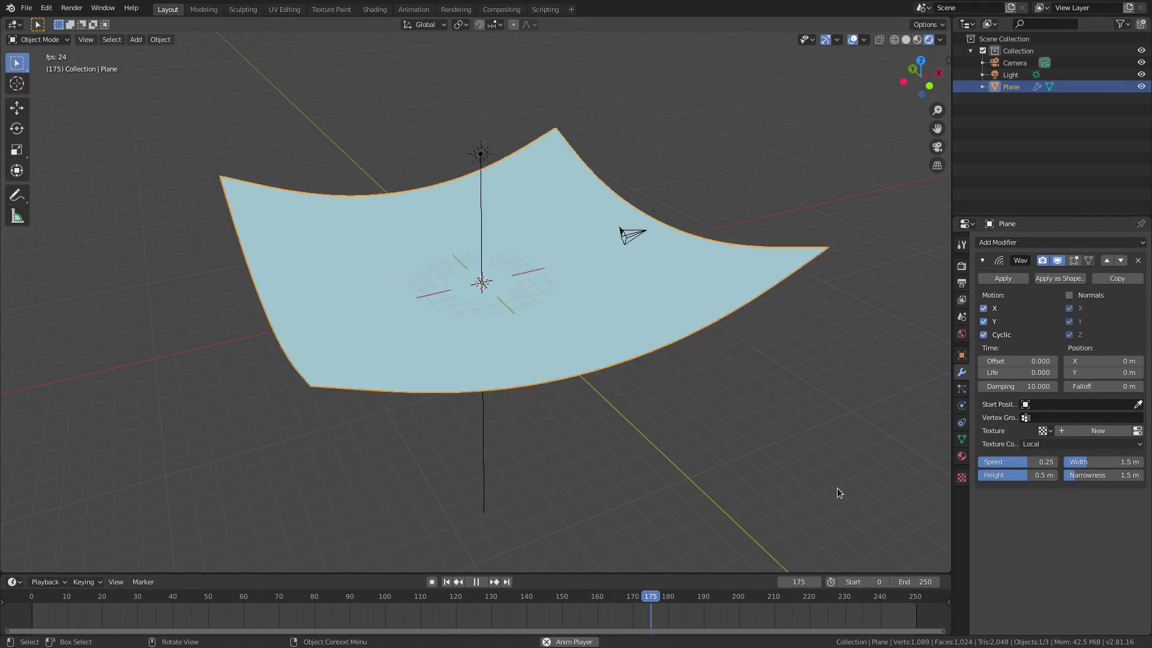
Set the Wave modifier's speed to 0.07, height to 0.085 m, width to 1.6 m and narrowness to 1.4 m
mouse_move(1042, 463)
mouse_down()
mouse_move(1010, 476)
mouse_move(1026, 475)
mouse_up()
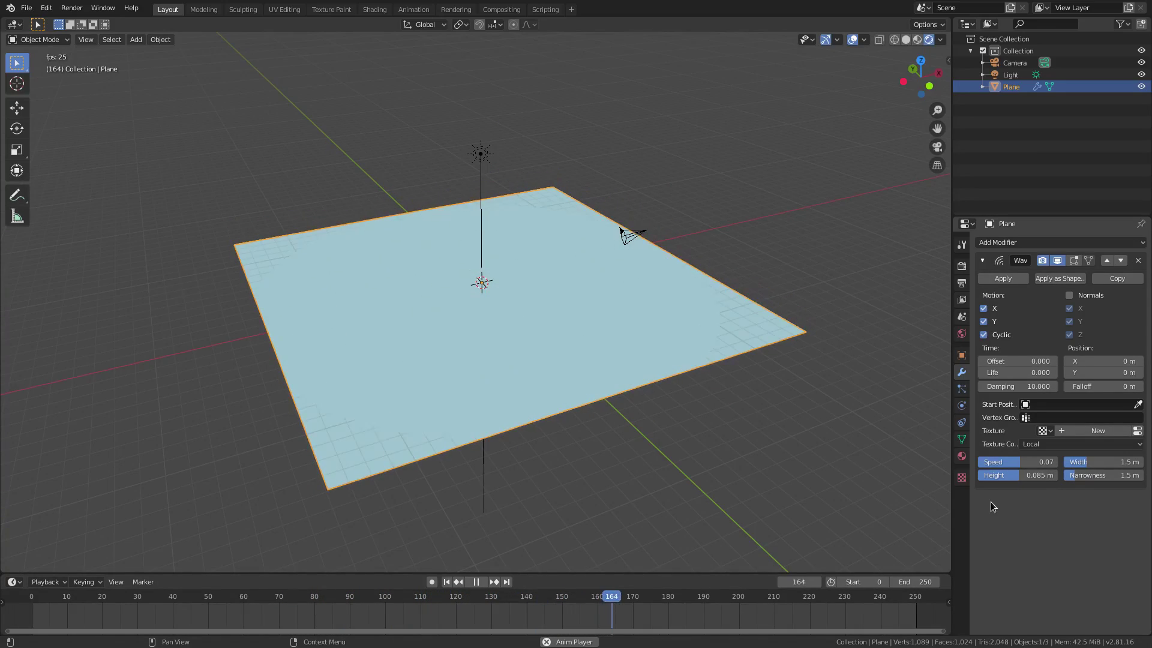
middle_drag(797, 480, 751, 431)
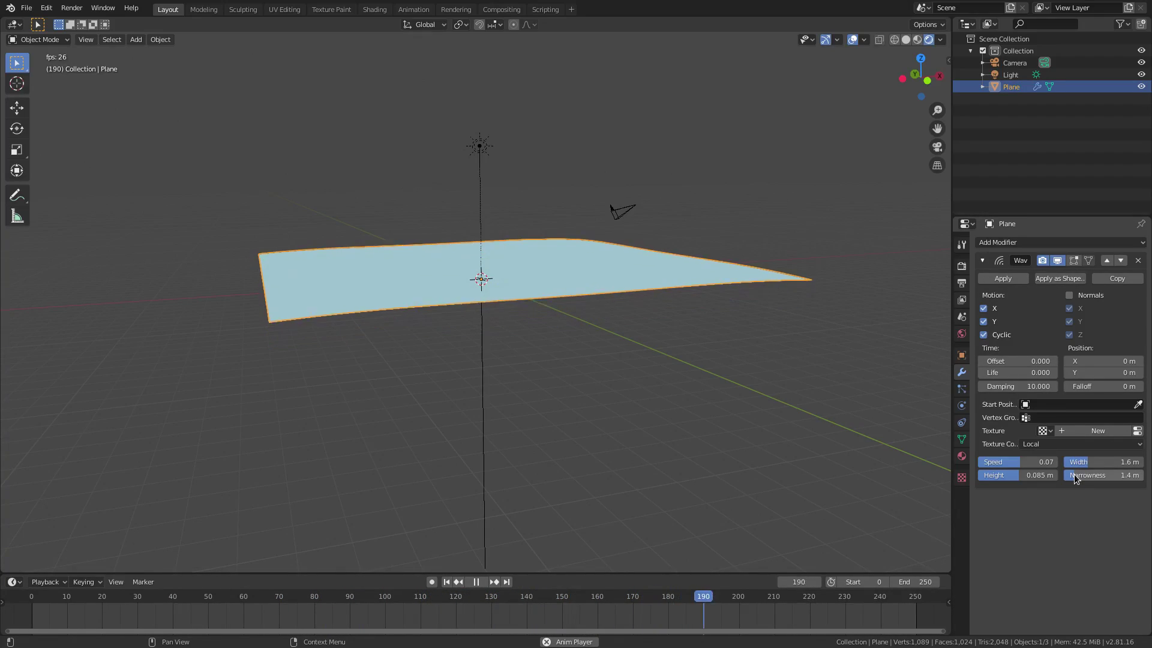
middle_drag(899, 419, 821, 393)
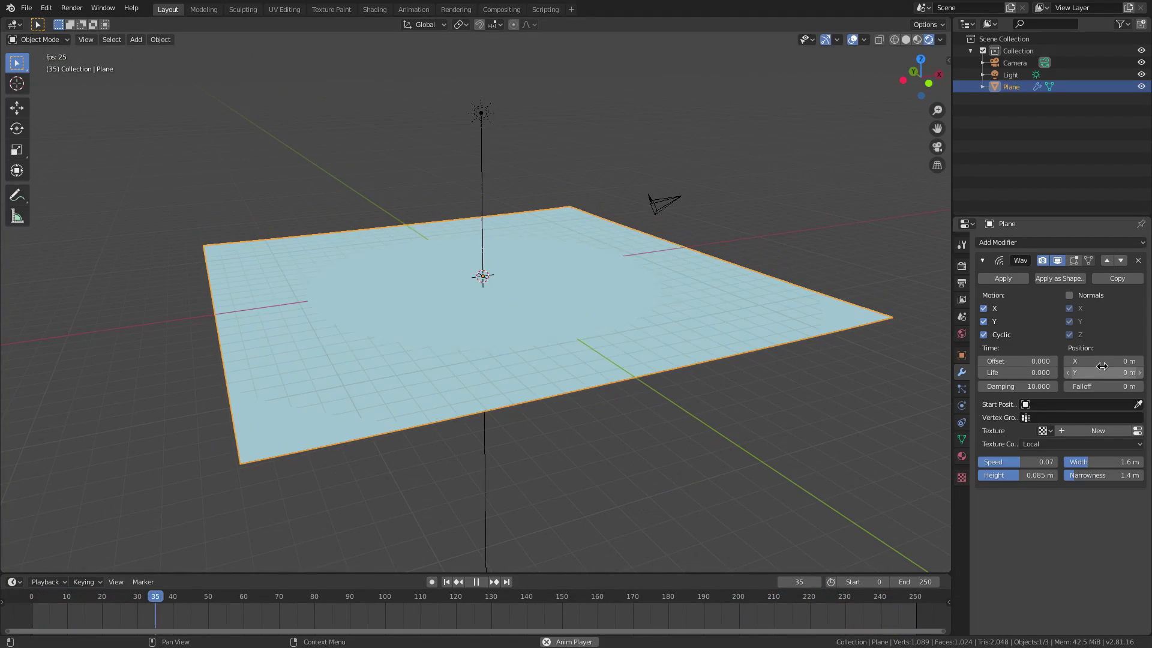
Set the Wave modifier's position to 2 m on X and 2 m on Y
drag(1101, 362, 1104, 362)
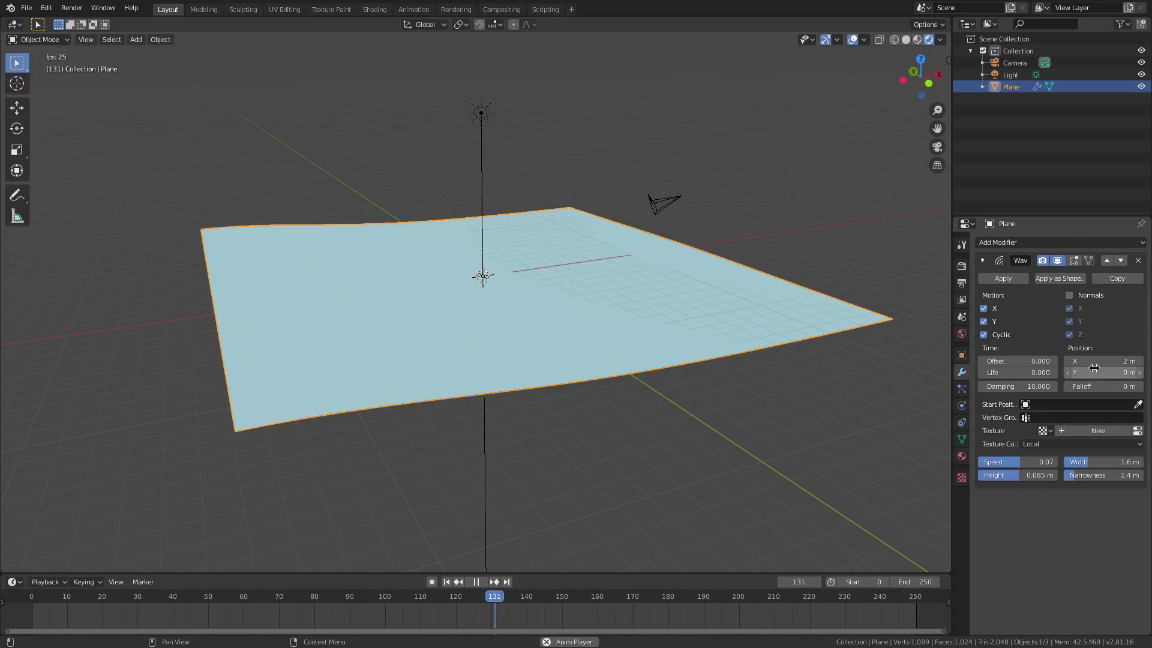
drag(1094, 372, 1103, 372)
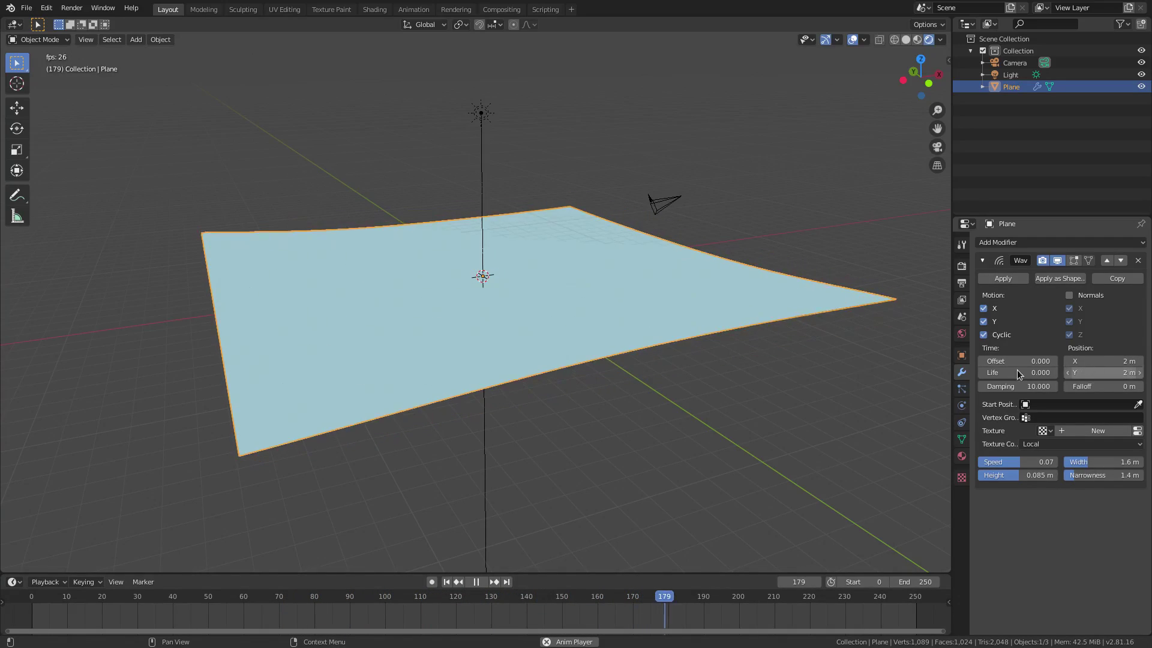
mouse_move(670, 349)
middle_down()
mouse_move(658, 325)
mouse_move(660, 362)
middle_up()
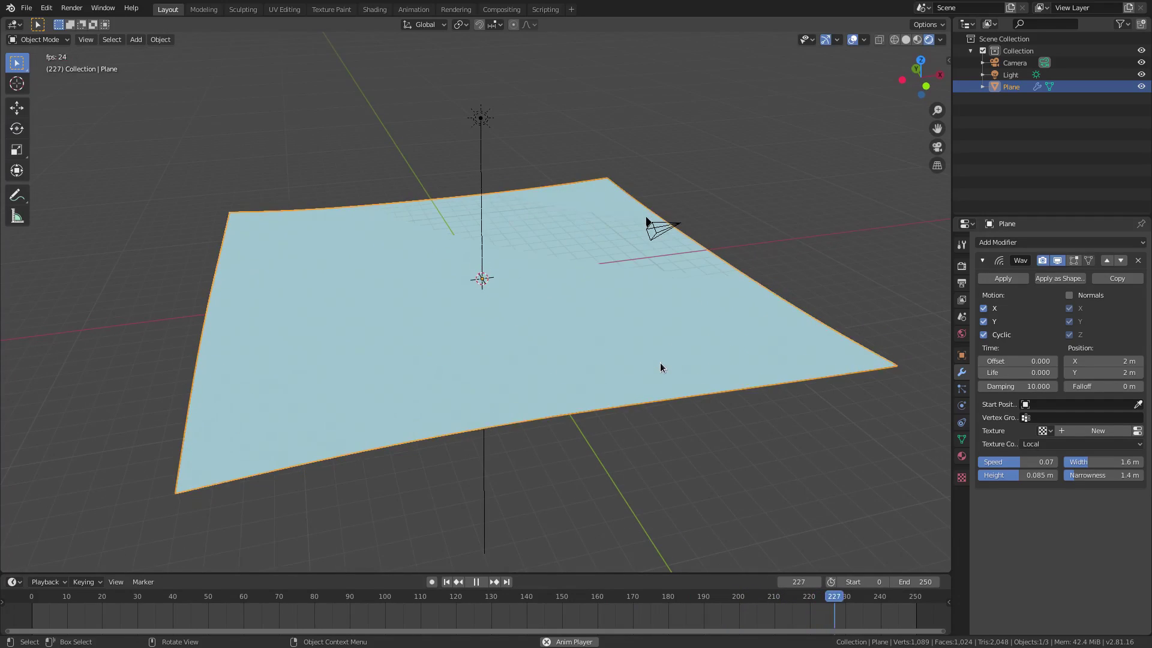
middle_drag(434, 397, 482, 384)
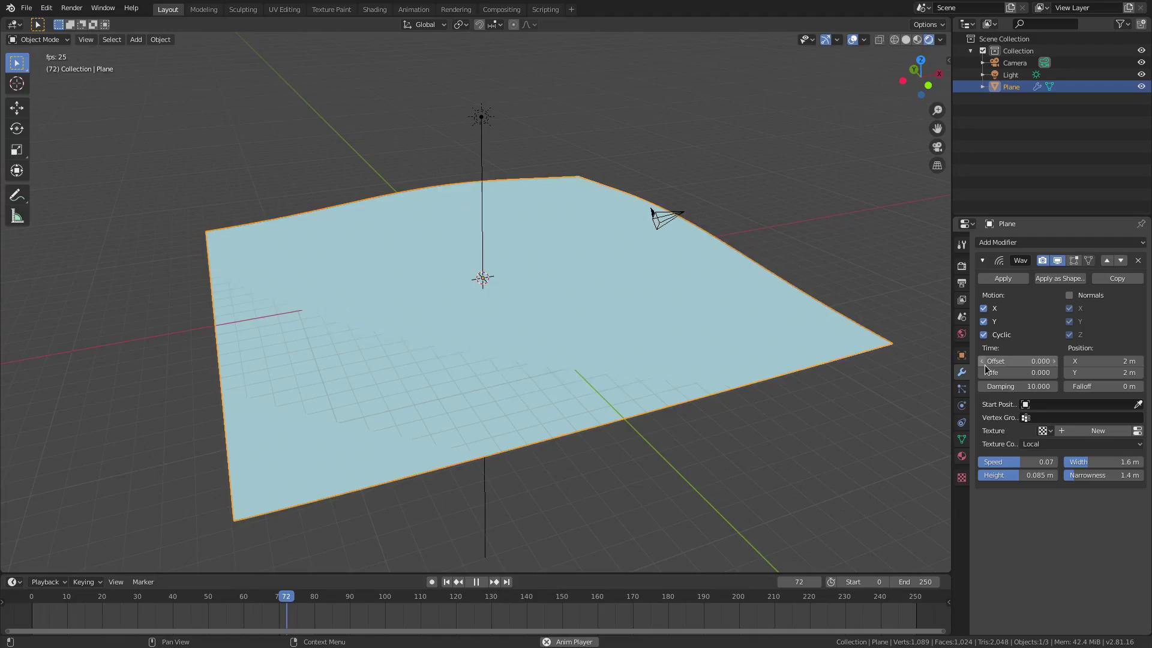
Try a negative time offset and switching Cyclic off on the Wave modifier, then restore both settings
mouse_move(987, 362)
mouse_down()
mouse_move(1059, 363)
mouse_move(984, 362)
mouse_up()
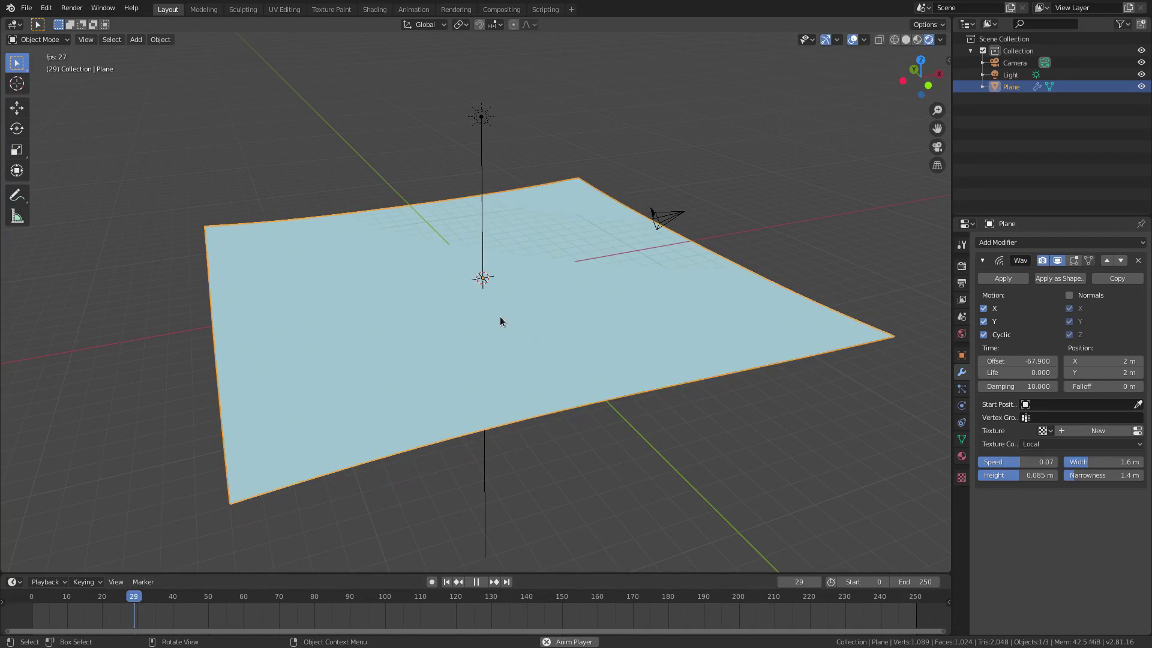
key(BackSpace)
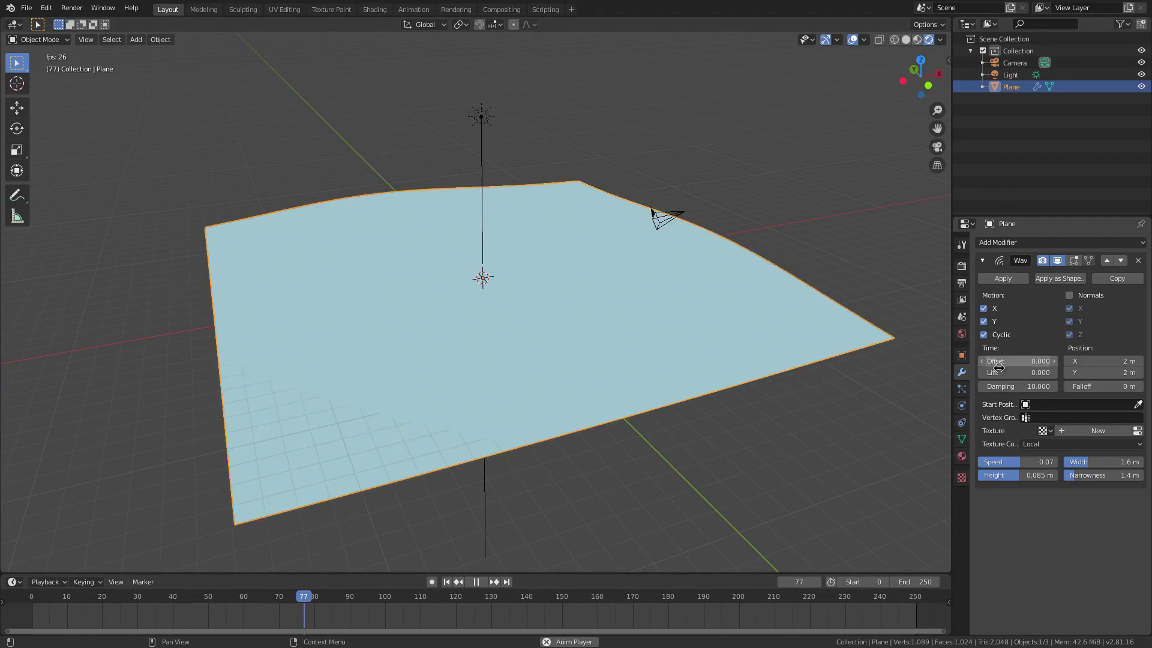
click(985, 336)
click(986, 335)
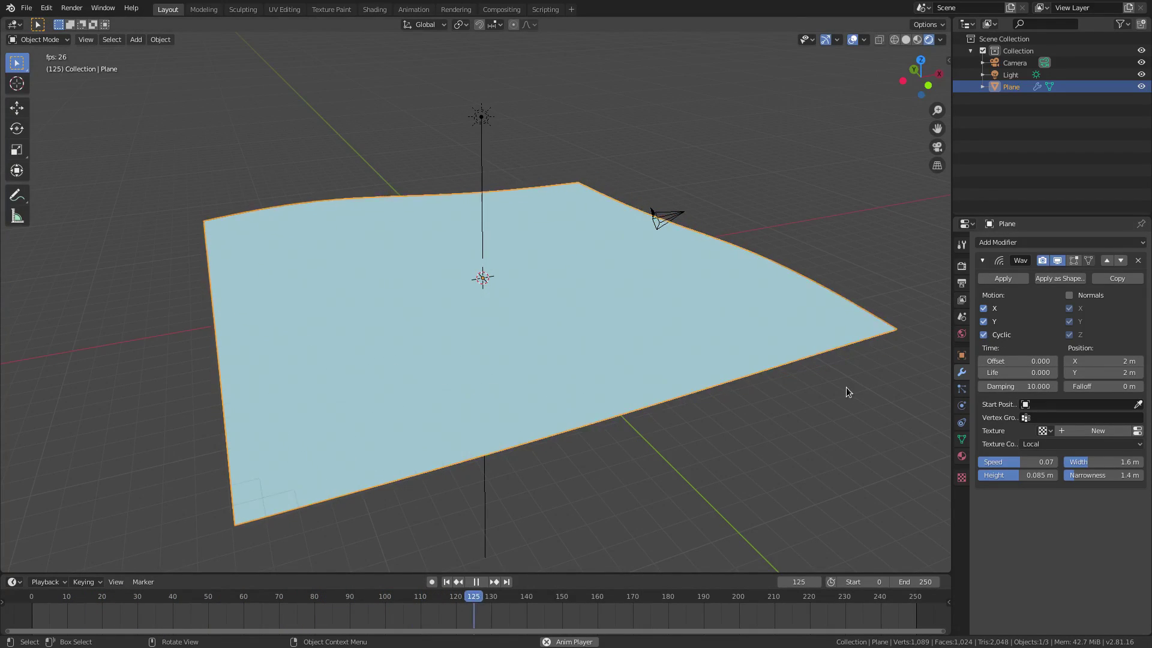
Select the light above the plane and tilt it away from vertical with a free trackball rotation
middle_drag(489, 267, 509, 263)
click(481, 118)
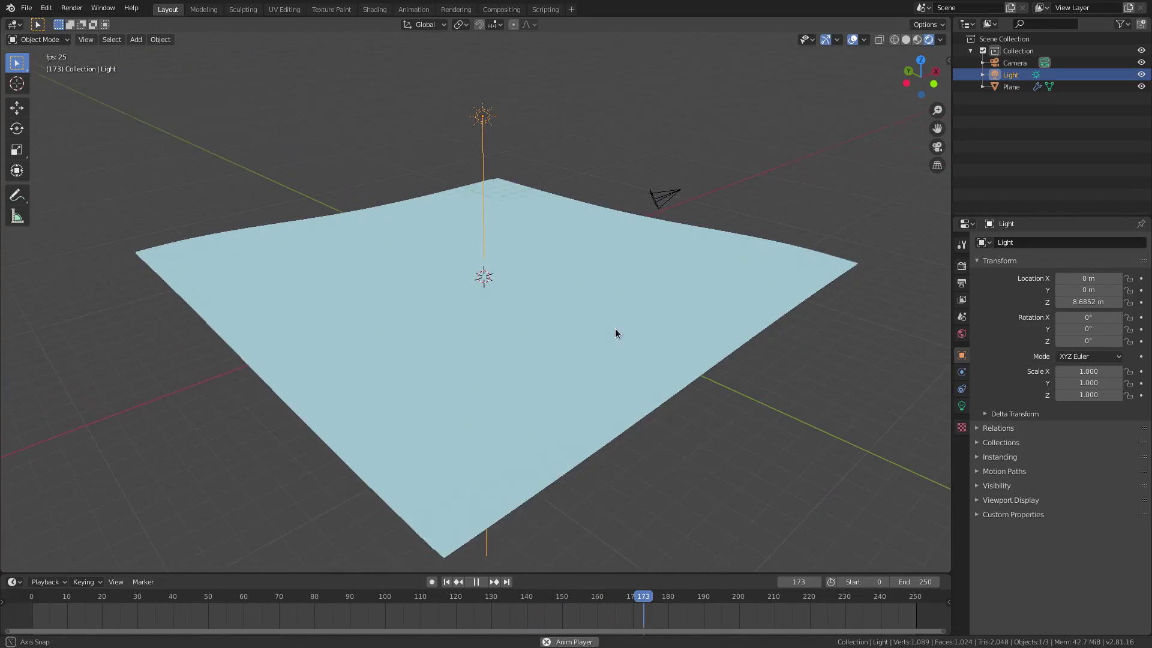
key(r)
key(r)
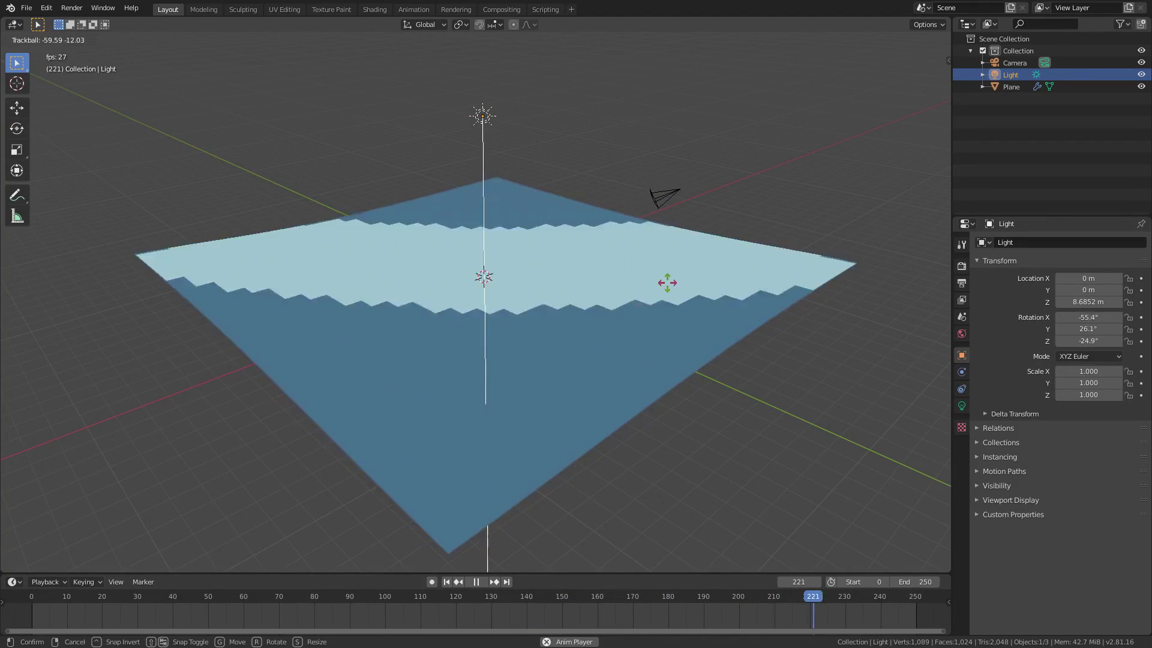
click(702, 291)
Turn the light about 46° around global Z, and trackball-rotate it to about X 16.2°, Y -1.86°, Z 162°
middle_drag(624, 353, 693, 353)
key(r)
key(z)
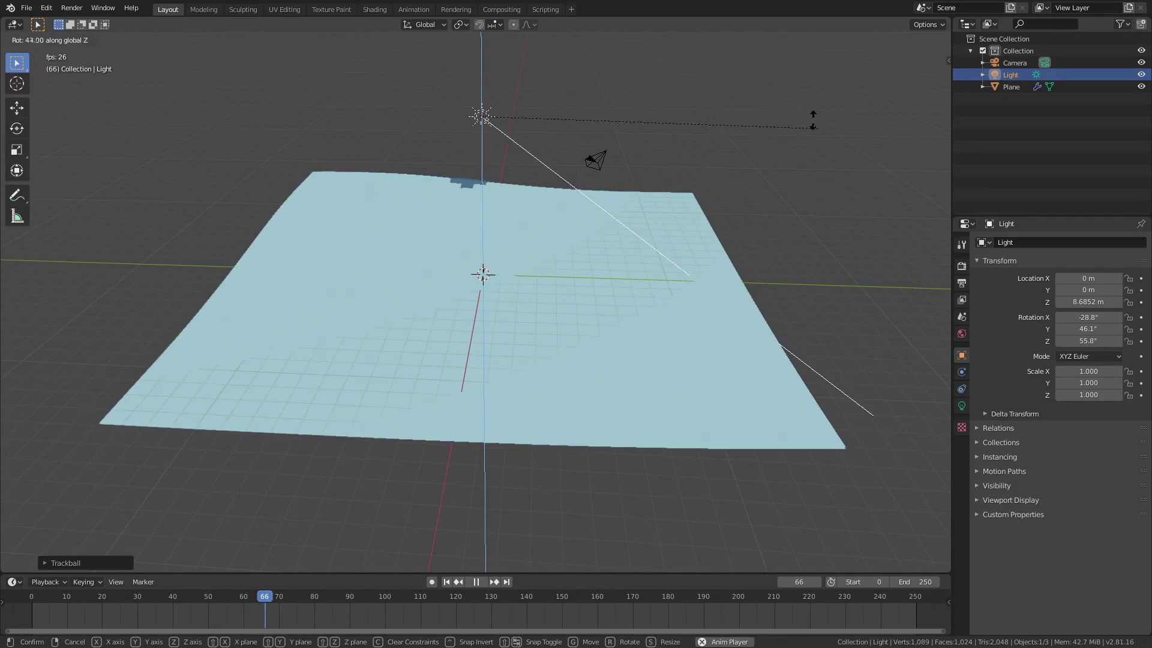
click(793, 123)
middle_drag(793, 124, 682, 260)
key(r)
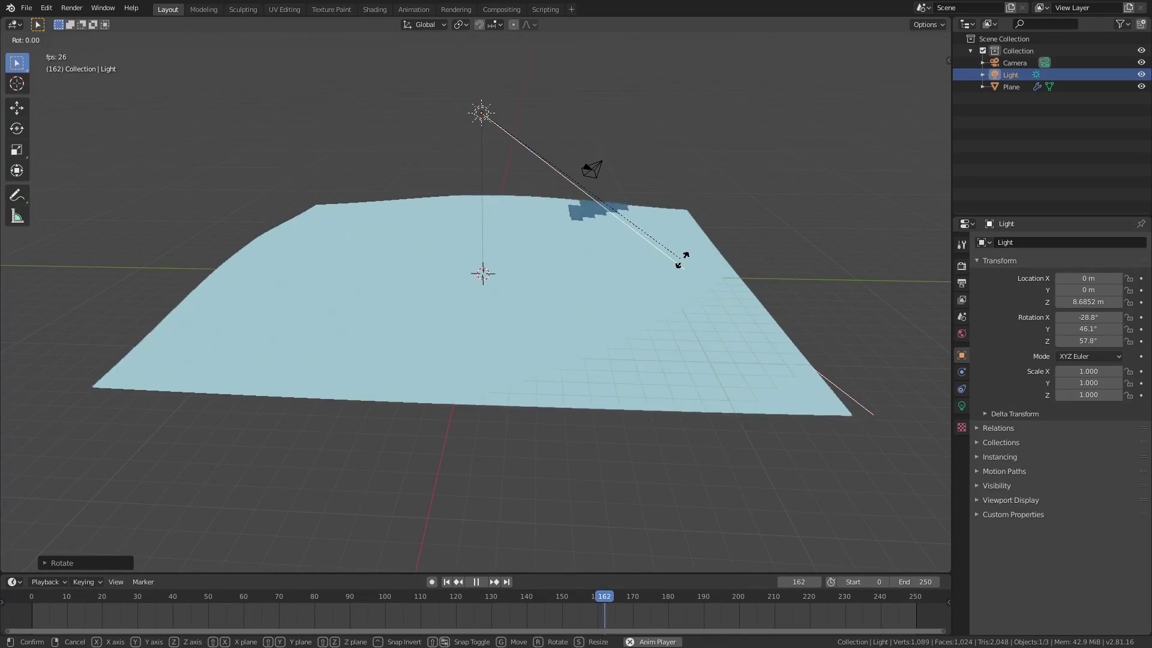
key(r)
click(740, 193)
Stop the playback and subdivide the whole plane two more times in Edit Mode, returning to Object Mode
middle_drag(740, 192, 493, 423)
click(548, 325)
click(476, 582)
key(Tab)
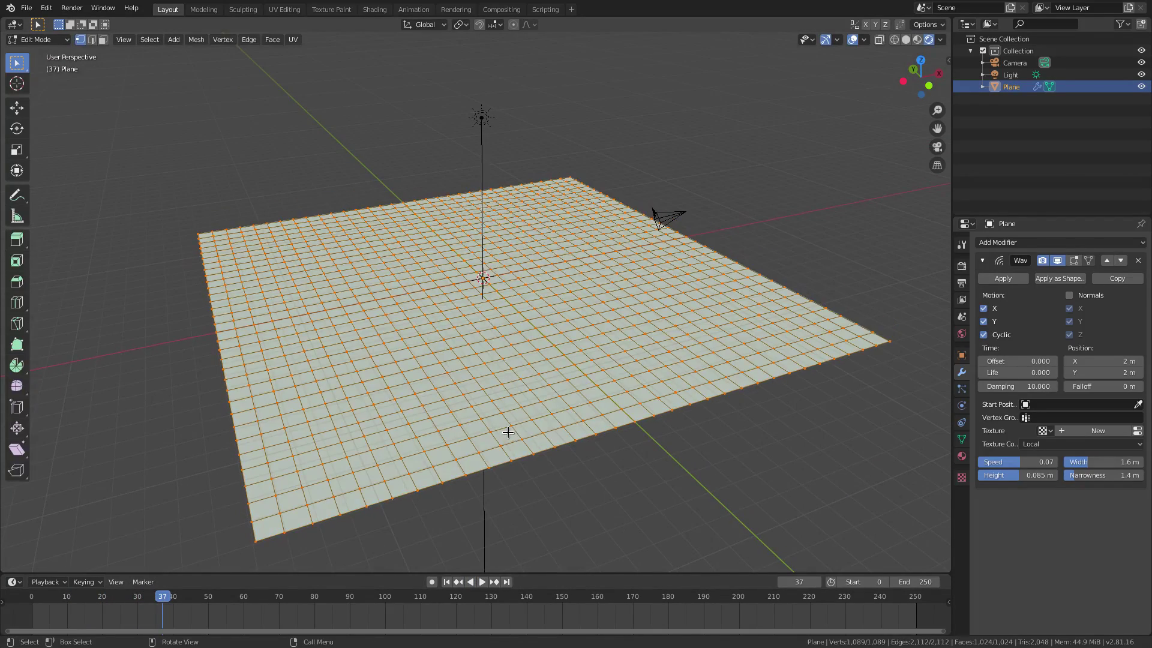
right_click(483, 245)
click(483, 244)
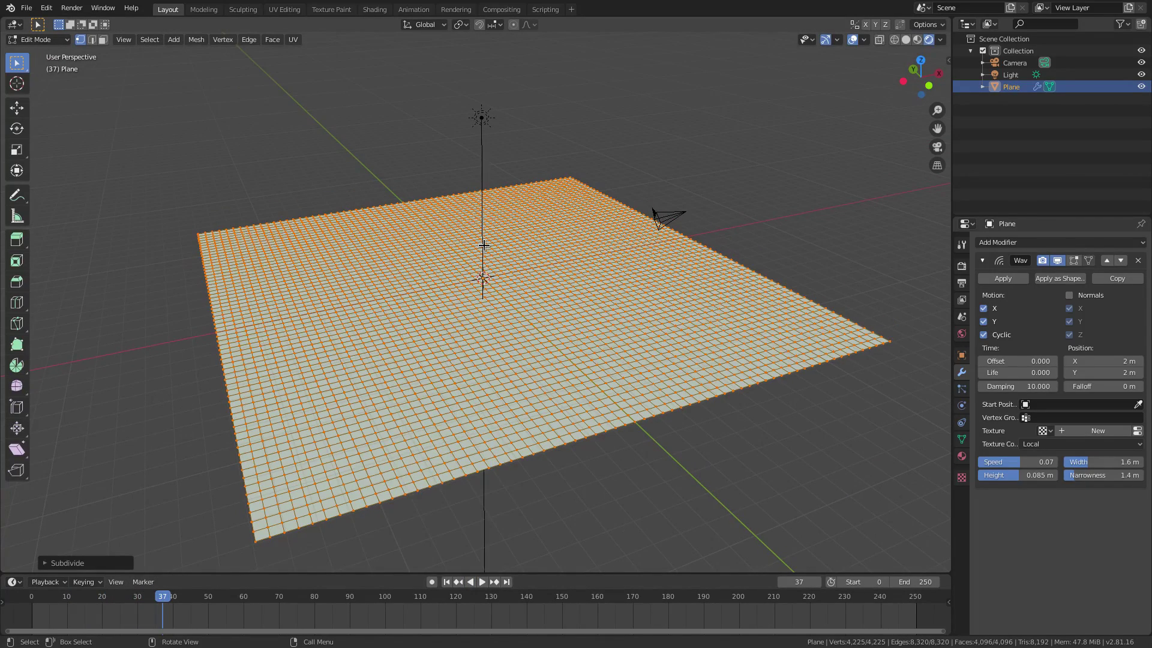
right_click(484, 244)
click(484, 245)
key(Tab)
Play the animation from the first frame to examine the waves on the denser plane
click(454, 583)
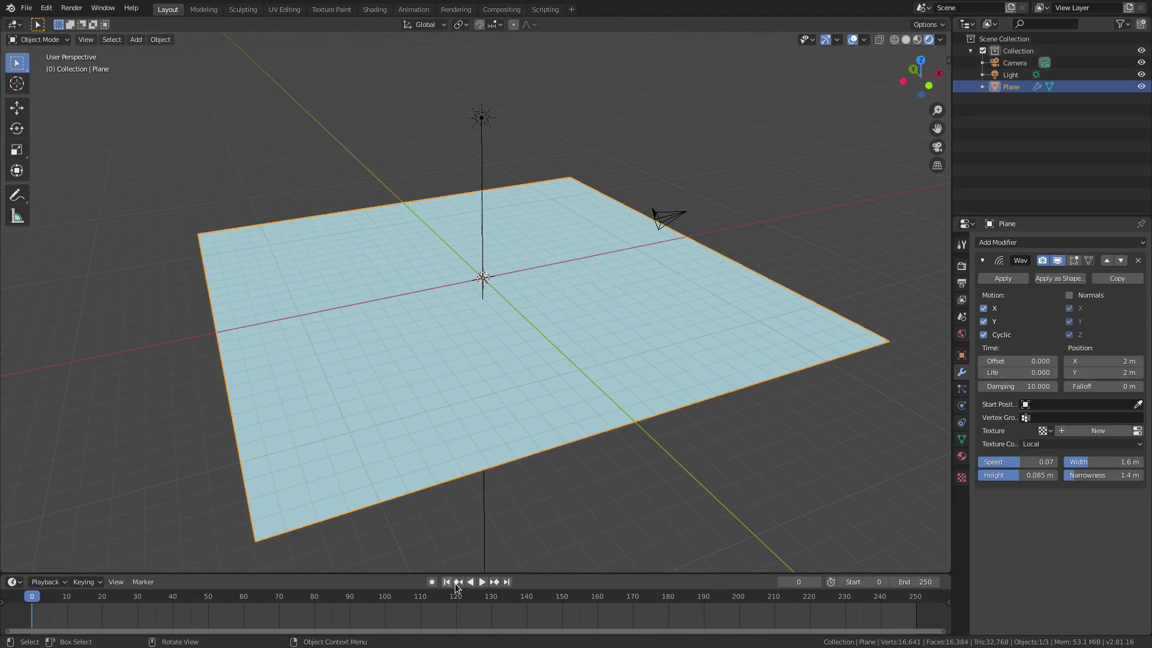
click(482, 581)
middle_drag(504, 460, 499, 414)
scroll(507, 430, up, 1)
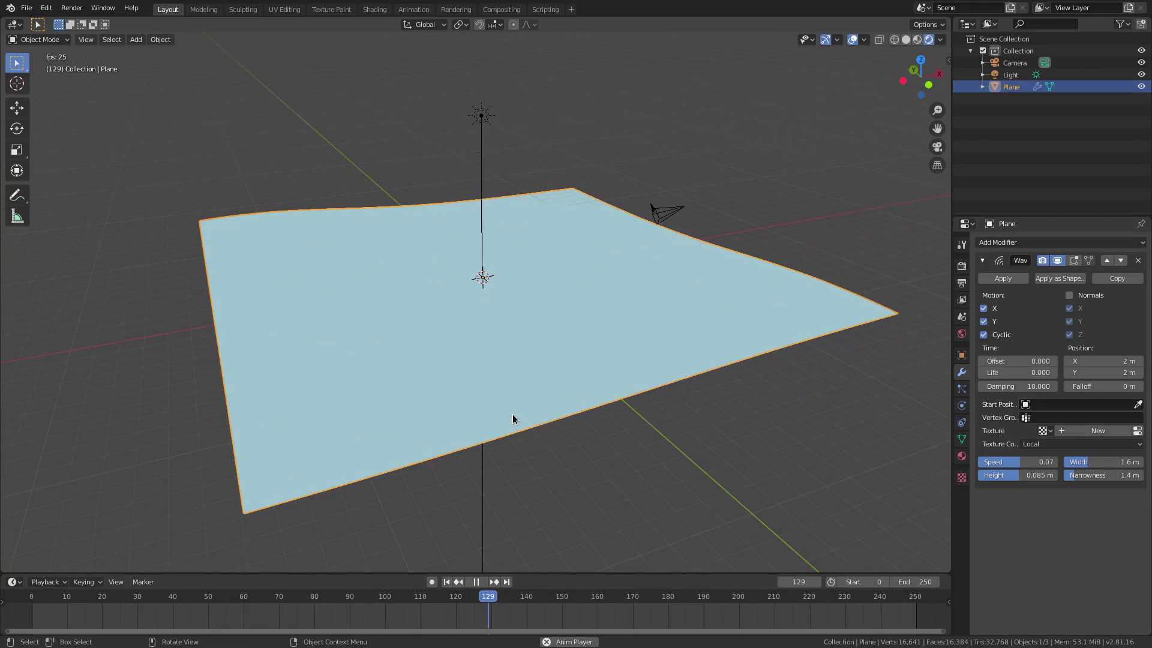
Collapse the Wave modifier and add a Displace modifier with a new texture to the plane
click(982, 261)
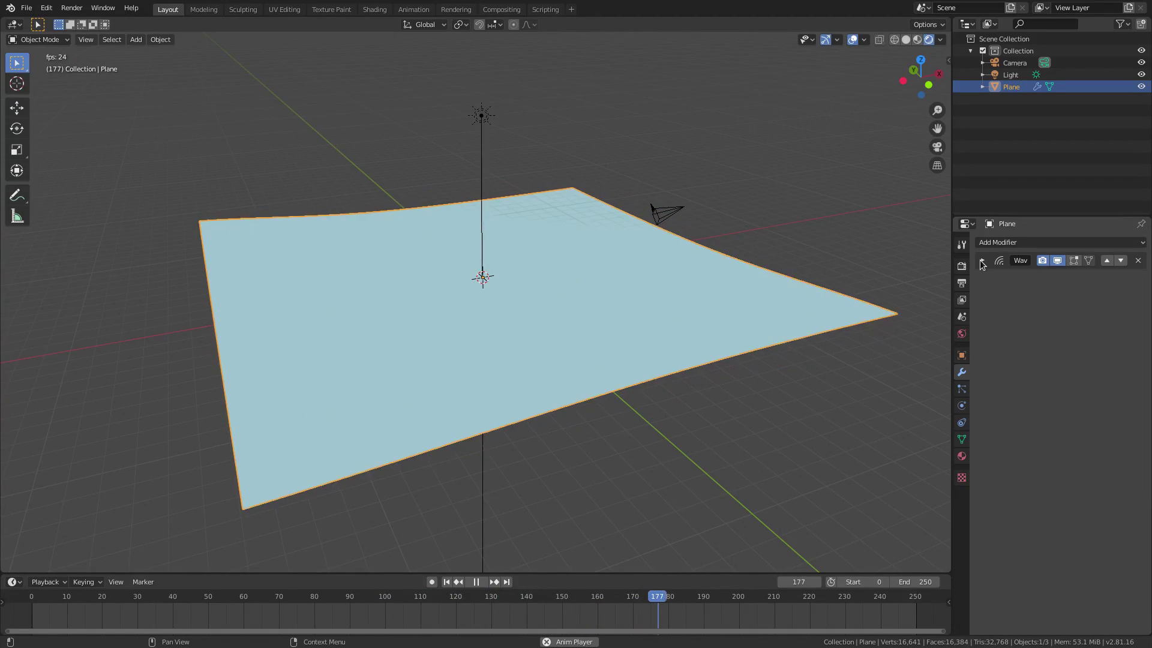
click(989, 244)
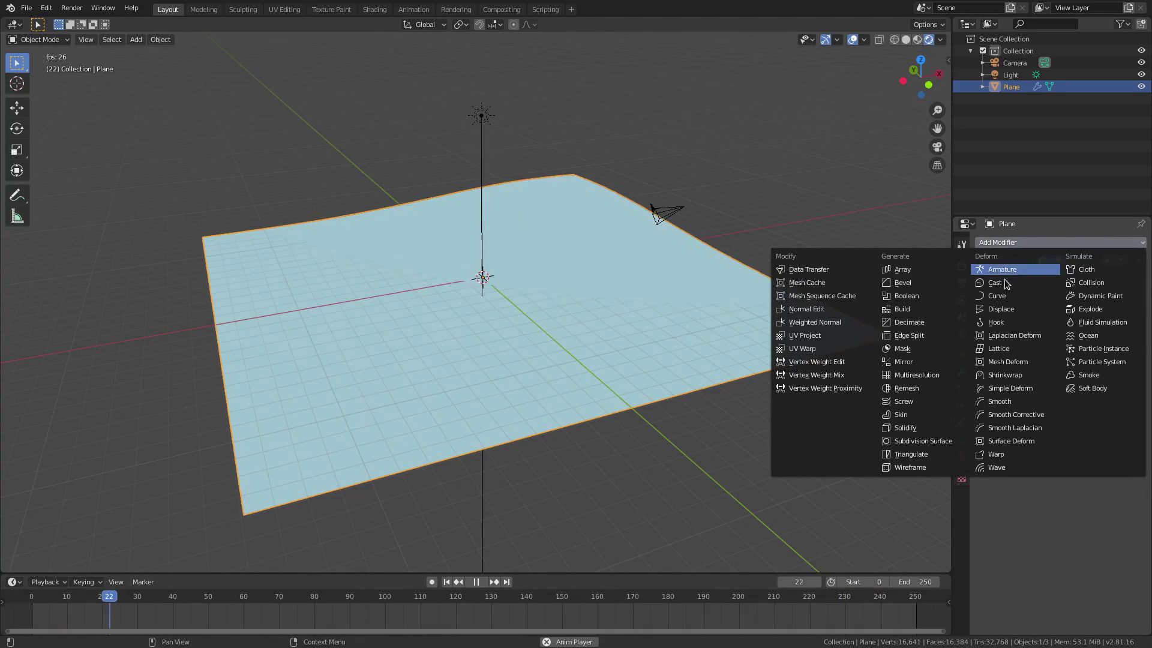
click(997, 309)
click(1041, 327)
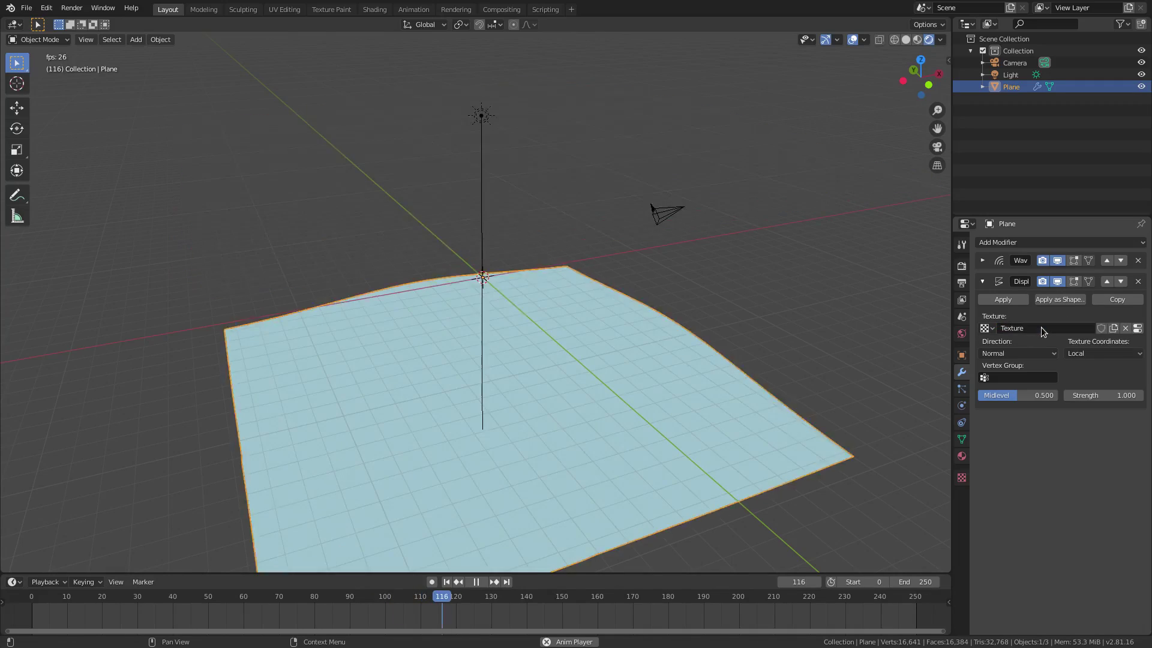
Assign the existing texture to the Wave modifier's texture slot and set the texture type to Clouds
click(962, 478)
click(981, 261)
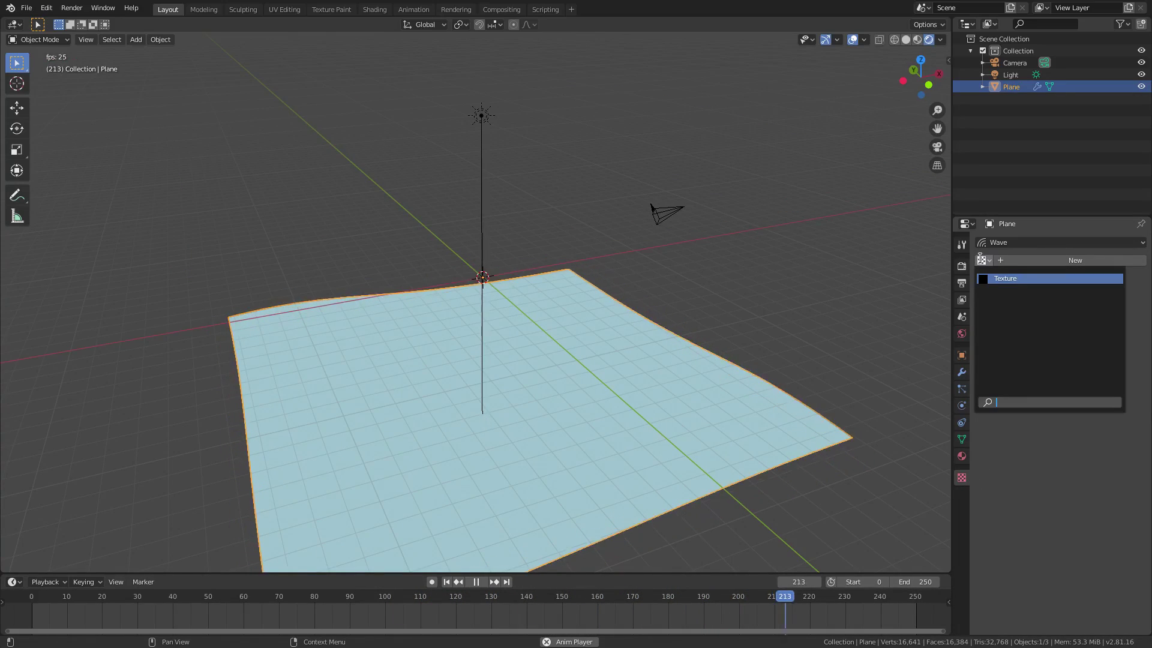
click(990, 279)
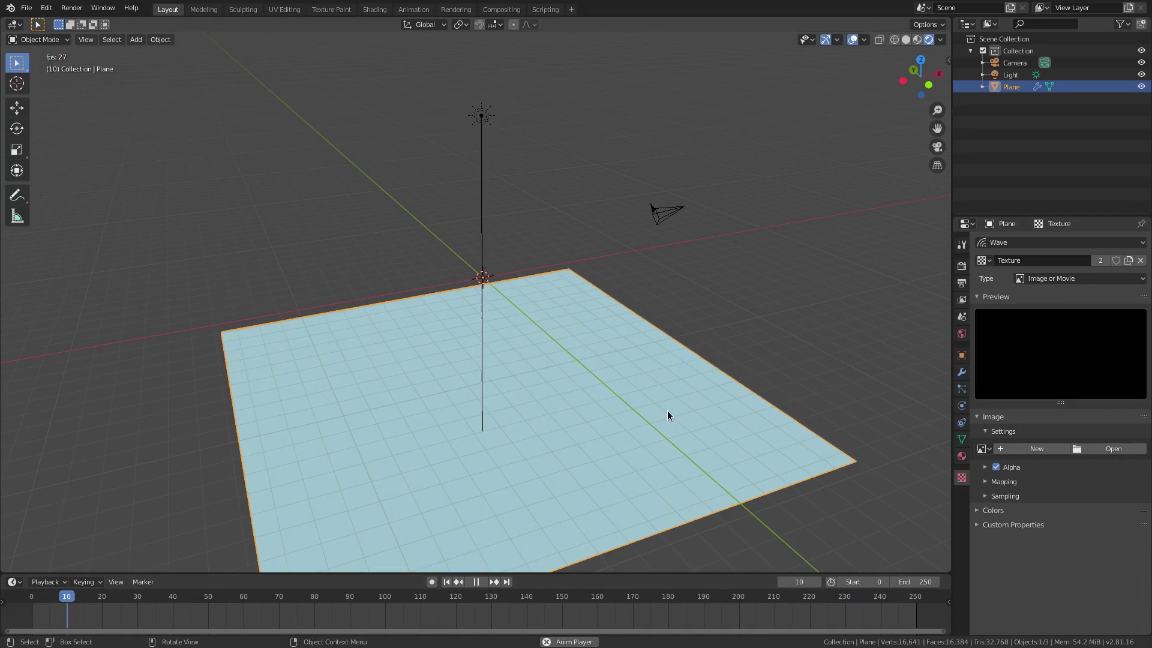
shift+middle_drag(667, 410, 672, 365)
click(1049, 277)
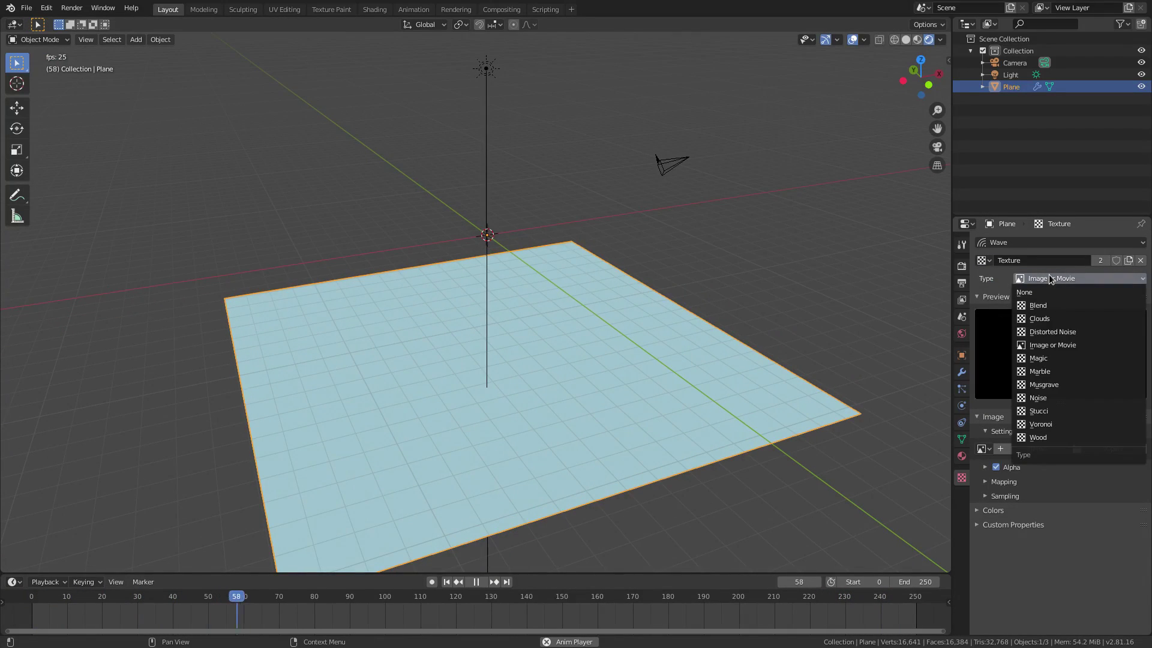
click(1039, 316)
middle_drag(690, 424, 613, 416)
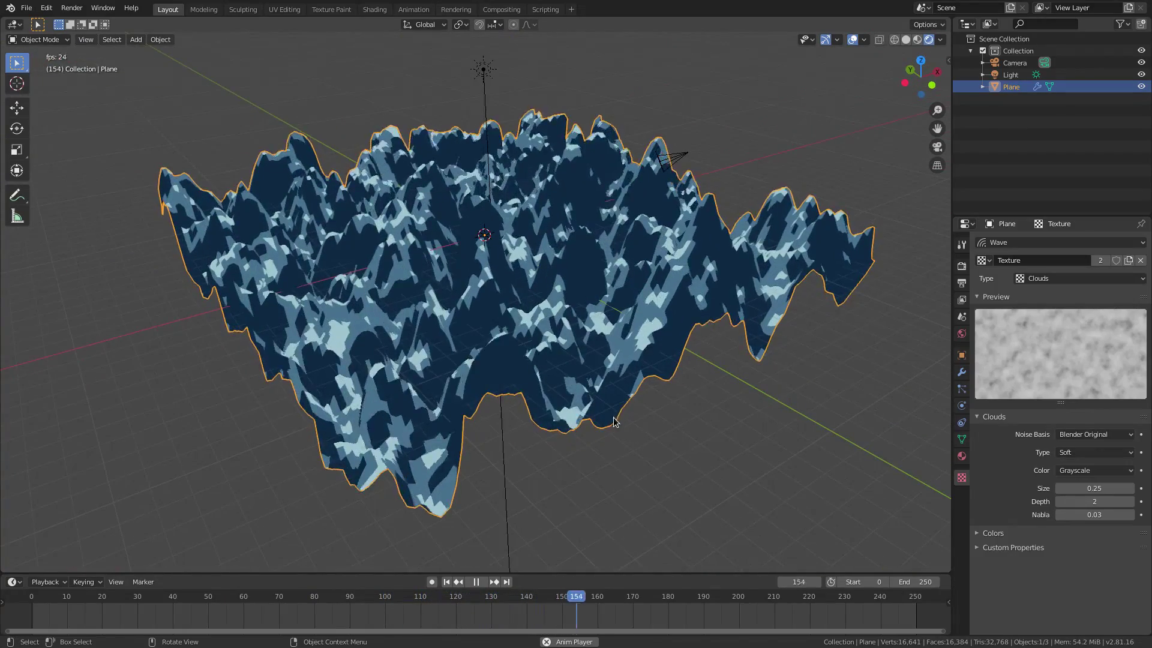
Set the Displace modifier's strength to 0.05
click(962, 372)
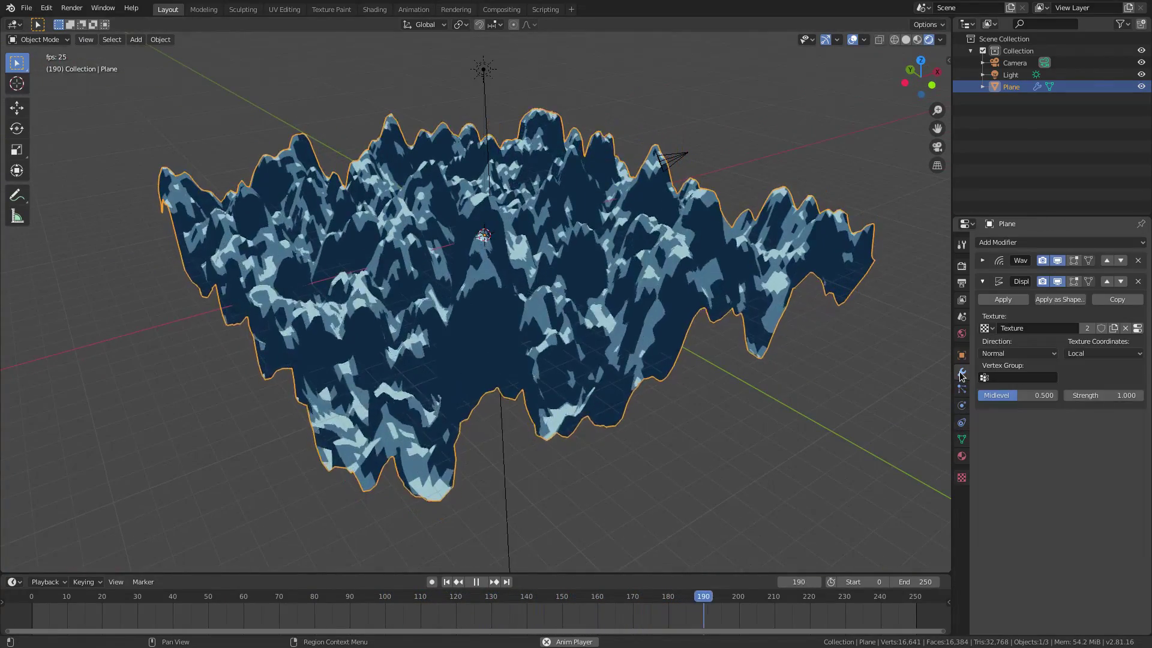
drag(1069, 401, 1020, 401)
click(1068, 398)
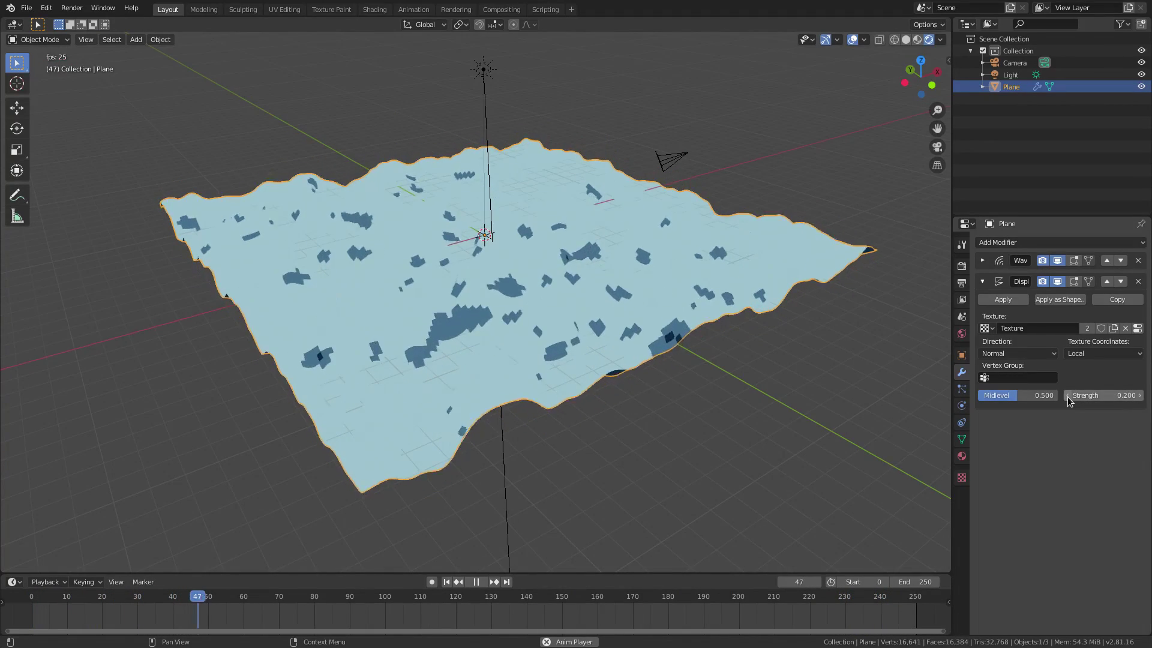
click(1067, 398)
middle_drag(743, 360, 725, 337)
scroll(685, 256, up, 1)
middle_drag(686, 255, 685, 294)
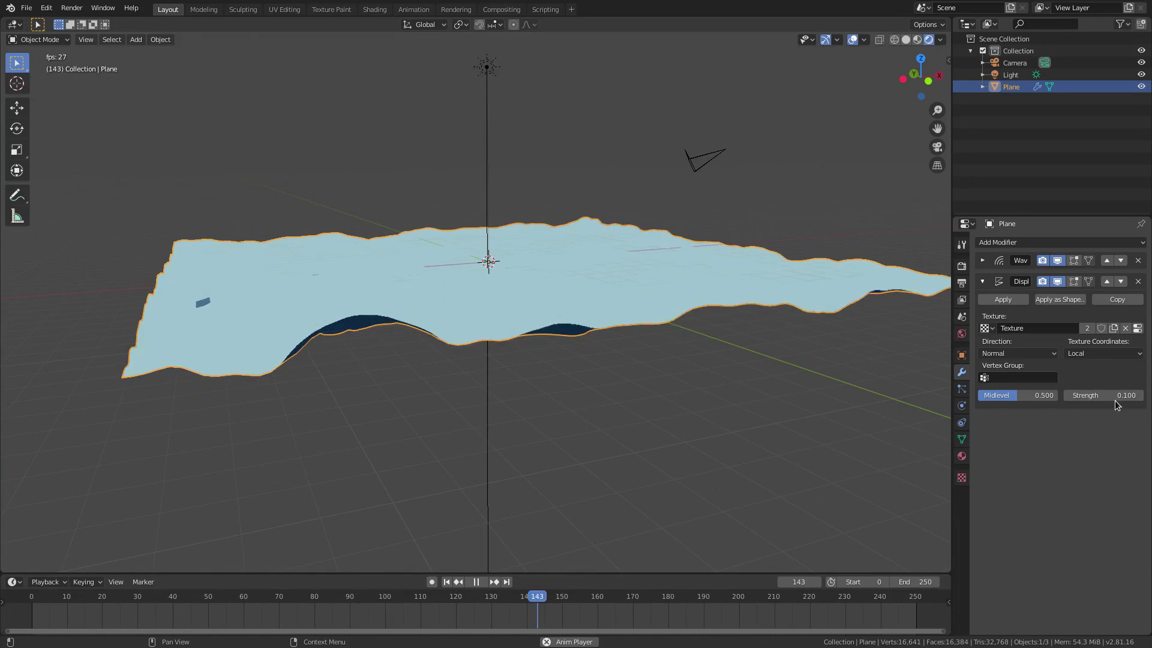
click(1084, 399)
text(0)
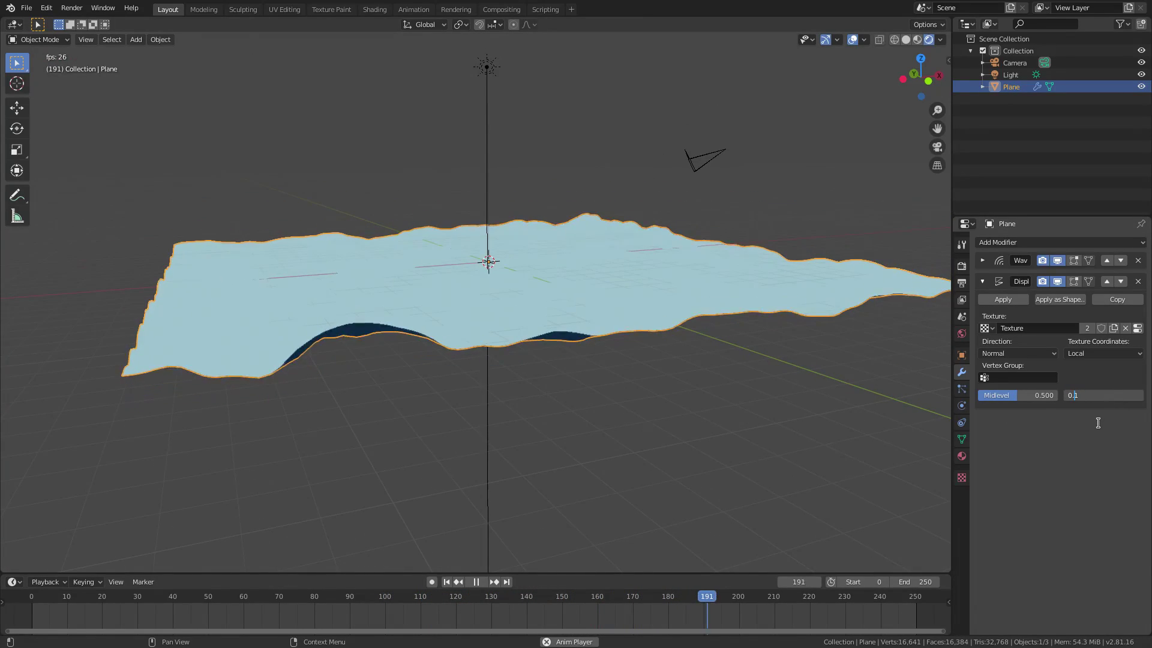
key(Return)
Expand the Wave modifier and set its width to 2 m and narrowness to 0.5 m
mouse_move(708, 422)
middle_down()
mouse_move(718, 390)
mouse_move(718, 421)
mouse_move(895, 364)
middle_up()
click(982, 261)
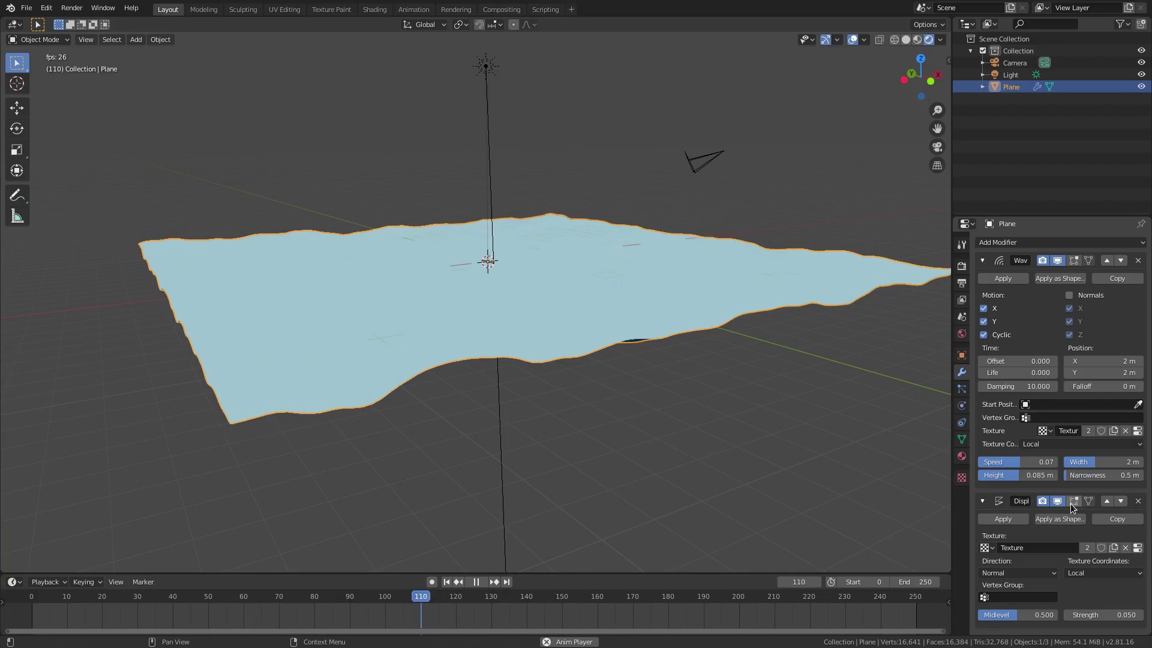
middle_drag(800, 517, 615, 424)
Rotate the light about the global X axis until its X rotation is about 54.4°
click(480, 143)
middle_drag(480, 142, 528, 305)
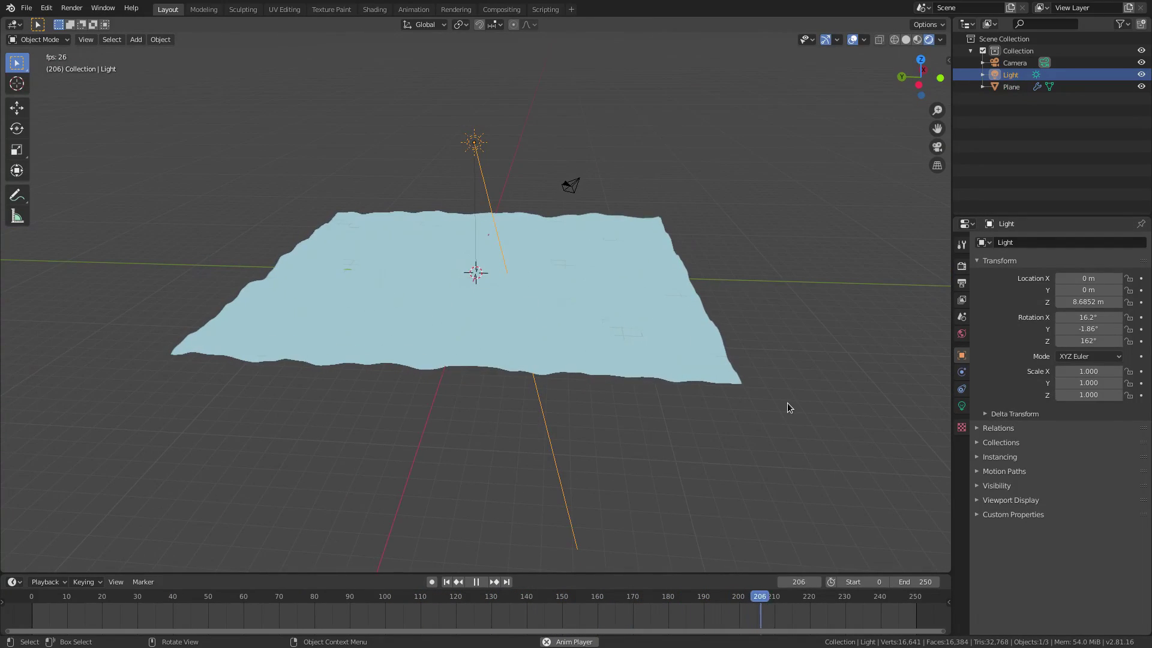
key(r)
key(x)
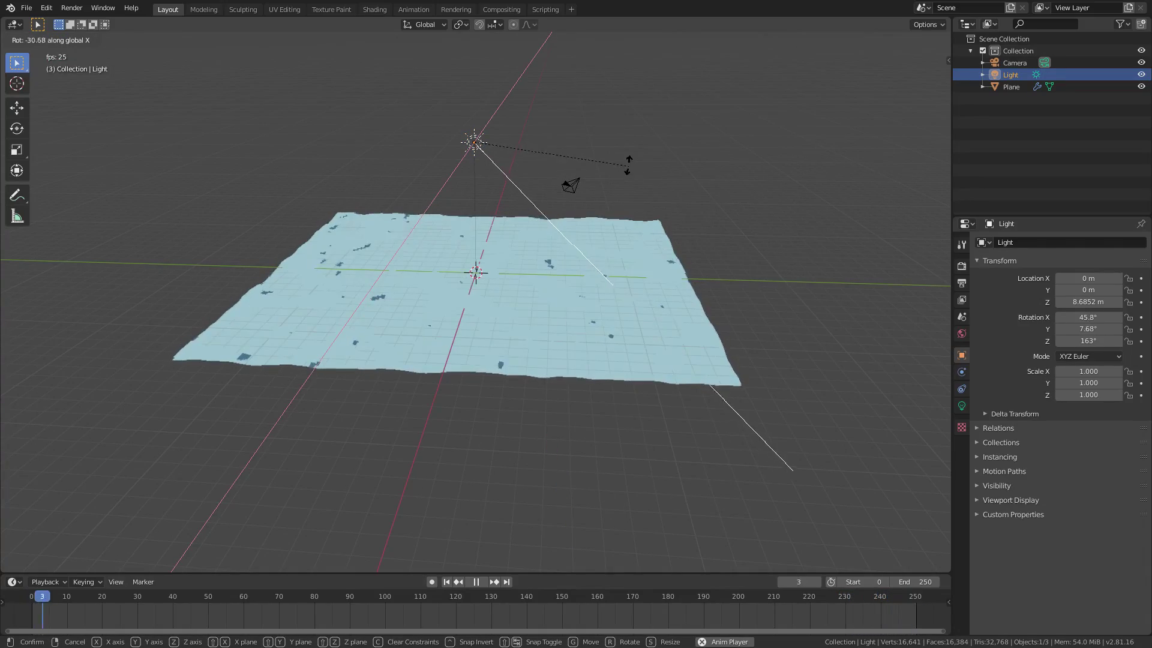
click(645, 140)
Apply smooth shading to the water plane
scroll(623, 286, up, 4)
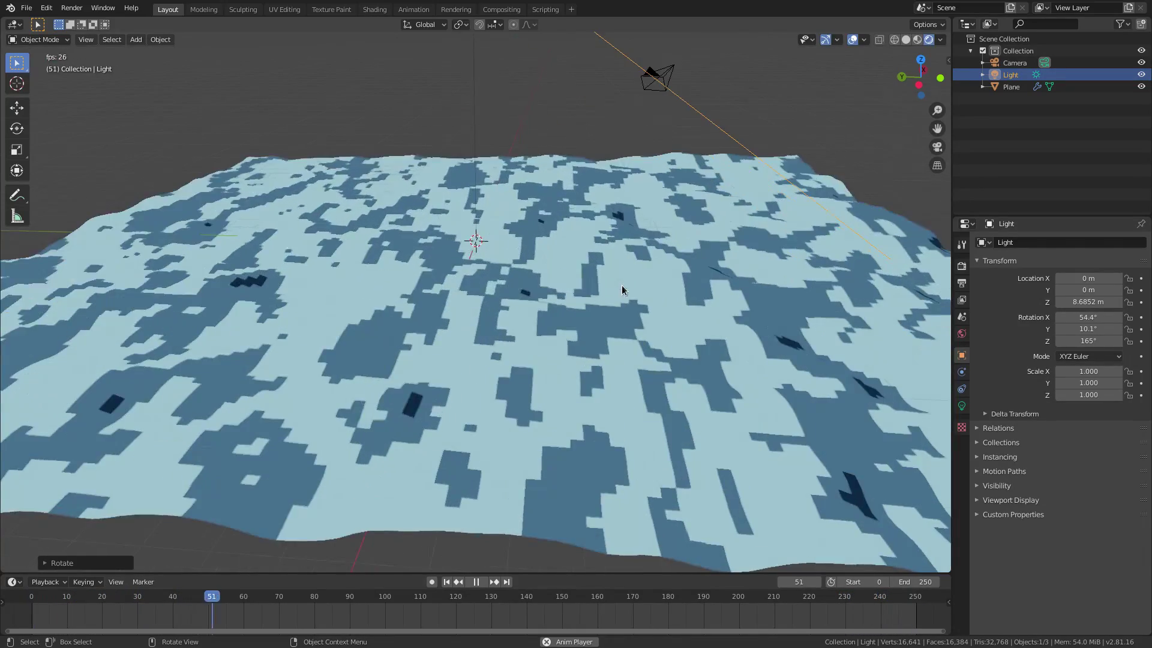
click(436, 406)
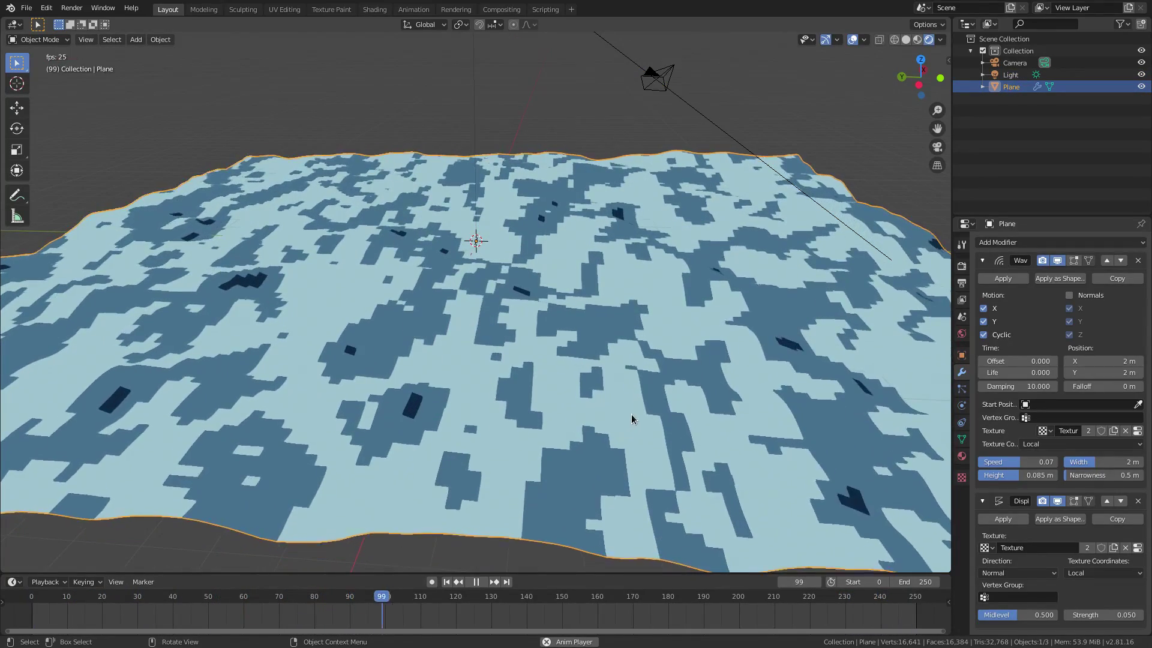
click(160, 40)
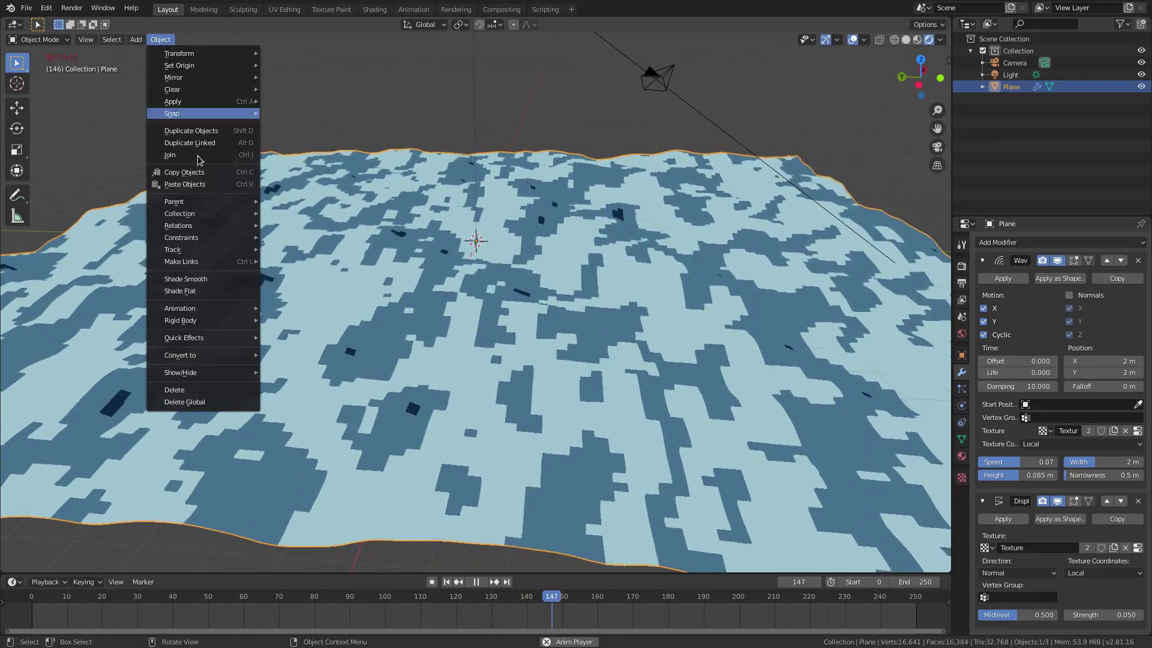
click(219, 259)
Tilt the light further about the global X axis, to an X rotation of about 59.4°
middle_drag(798, 342, 621, 189)
scroll(708, 356, down, 3)
click(618, 217)
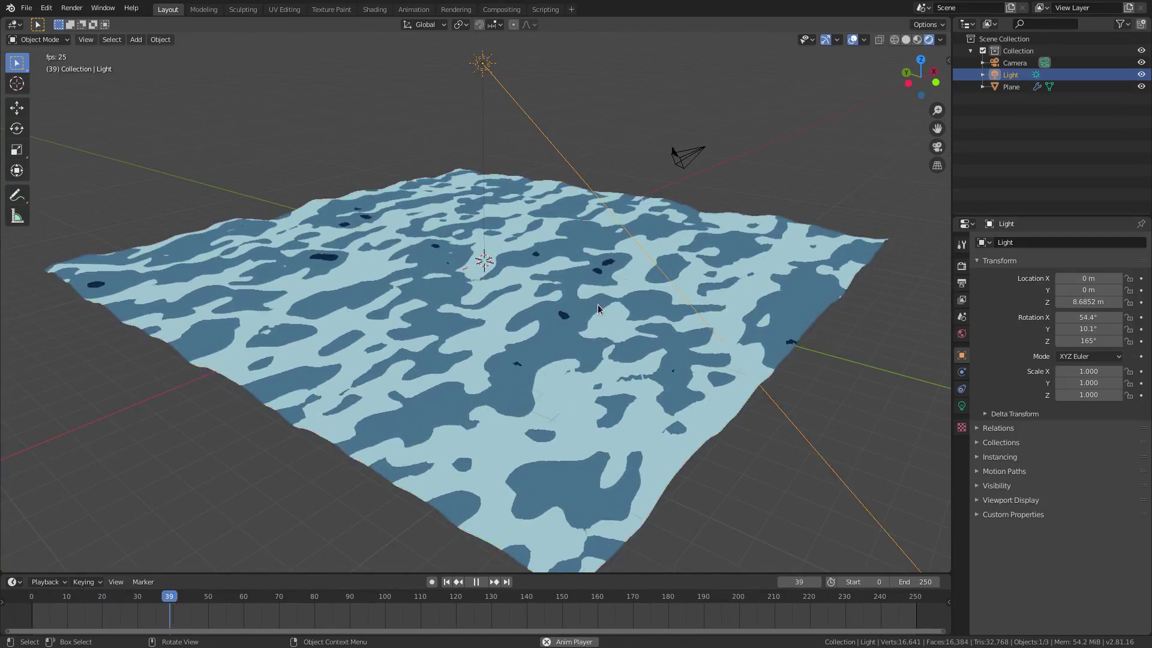
middle_drag(598, 304, 649, 323)
scroll(650, 324, down, 1)
key(r)
key(x)
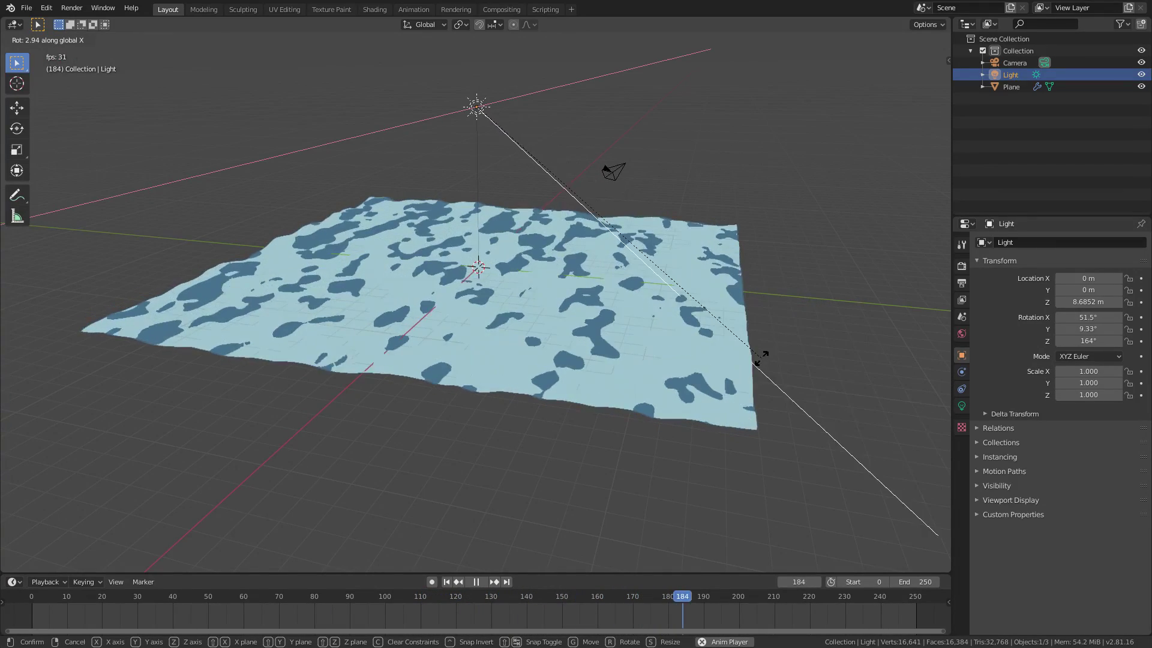
click(761, 308)
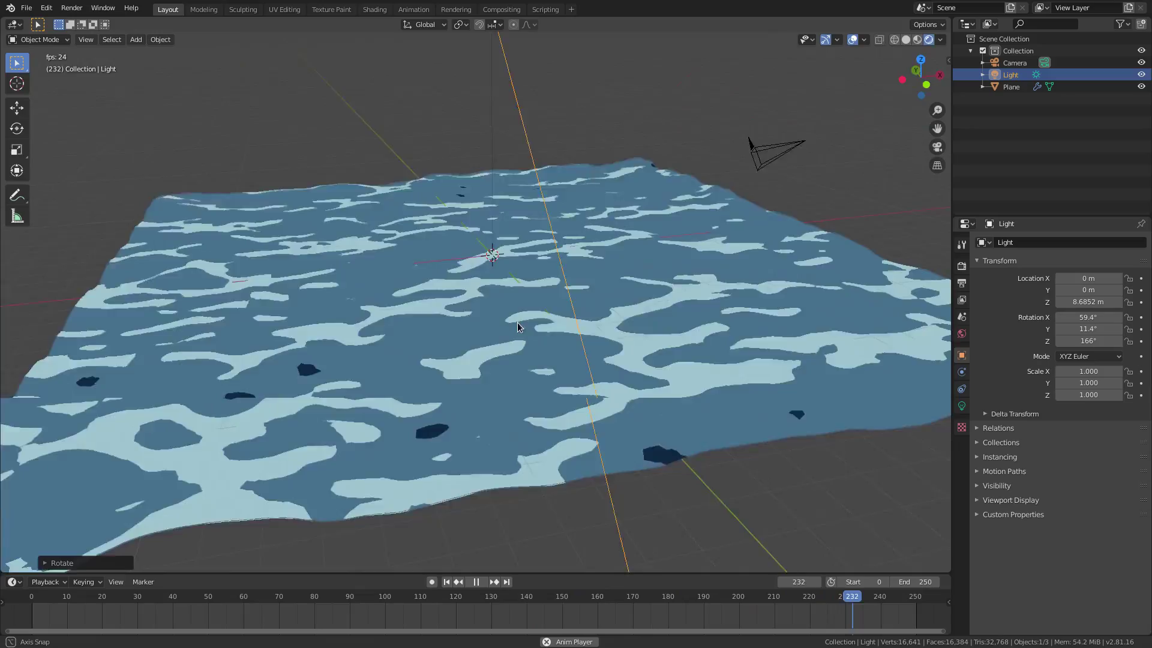
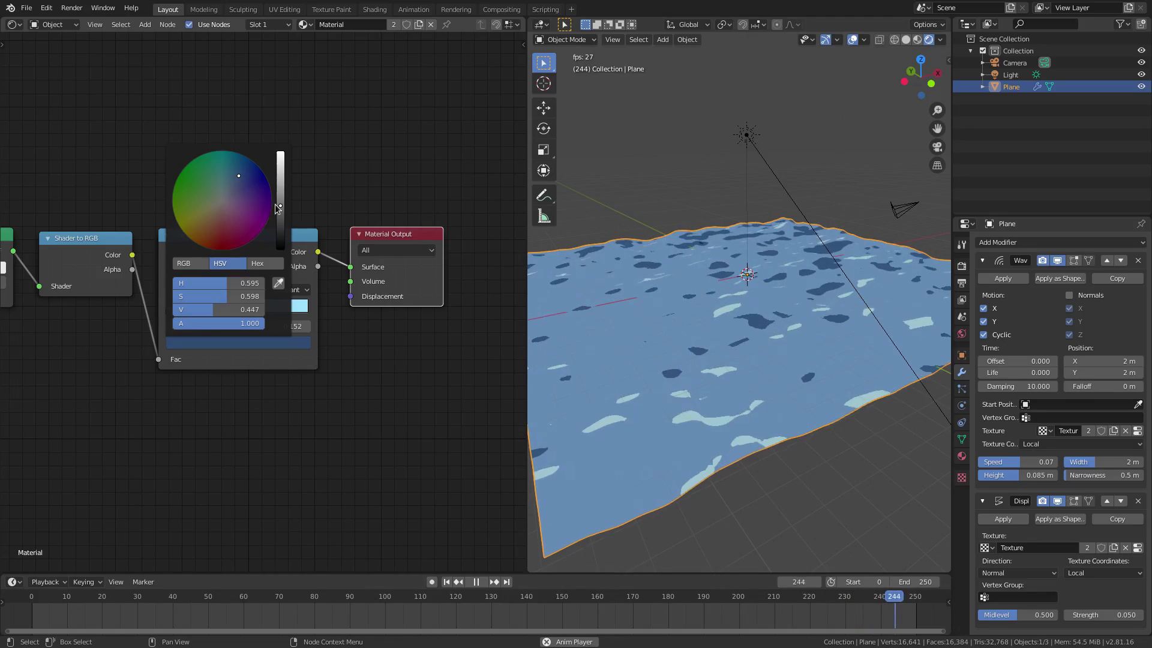
Brighten the blue of the ColorRamp stop at position 0.152 and check the water from closer and farther away
drag(280, 205, 281, 191)
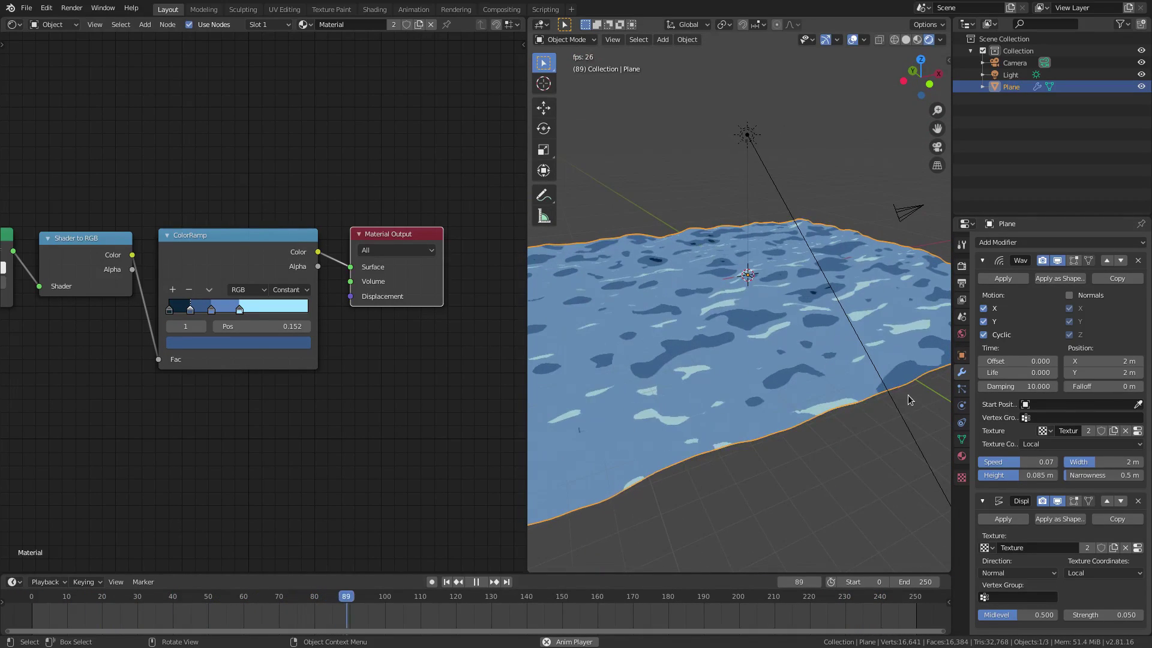
scroll(776, 394, down, 4)
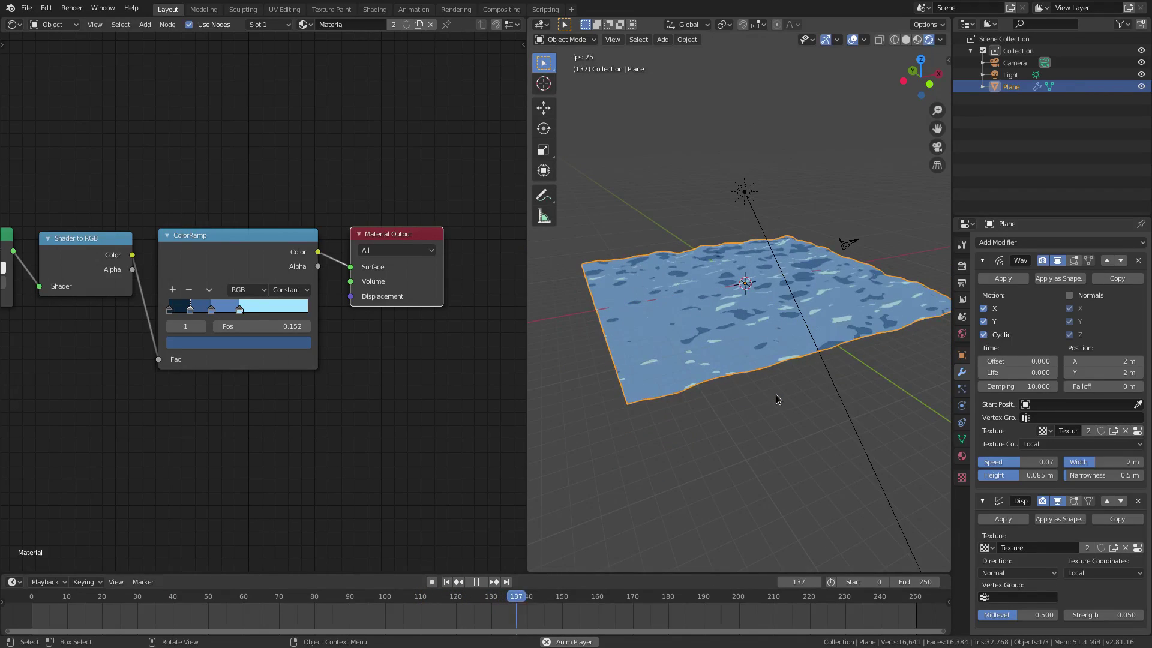
scroll(776, 394, up, 6)
mouse_move(775, 394)
middle_down()
mouse_move(755, 348)
mouse_move(726, 361)
mouse_move(766, 379)
middle_up()
click(1086, 240)
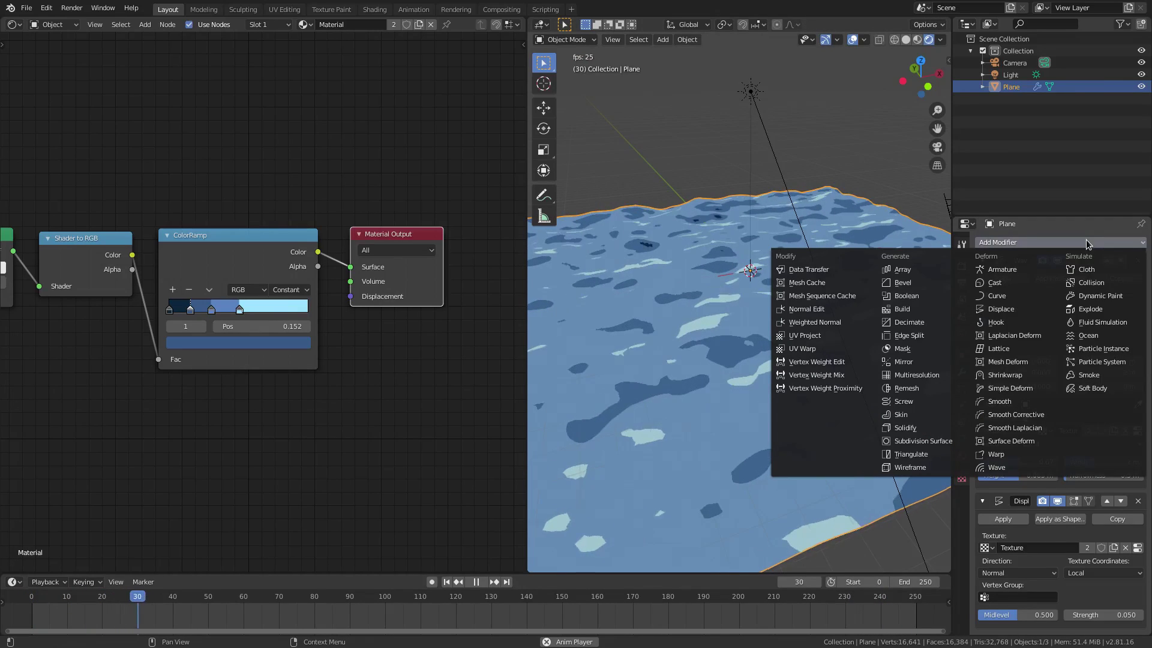
click(996, 467)
middle_drag(811, 387, 780, 384)
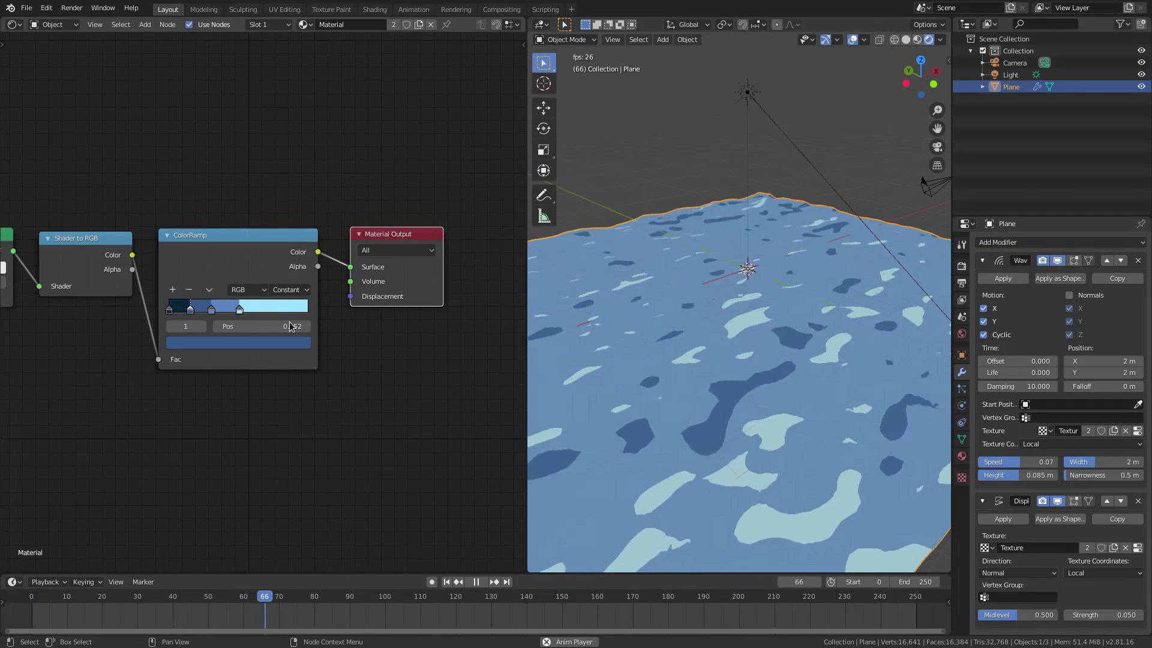
Add a stop to the ColorRamp and make the stop at the bright end white, at position 0.593
click(170, 289)
drag(190, 310, 256, 312)
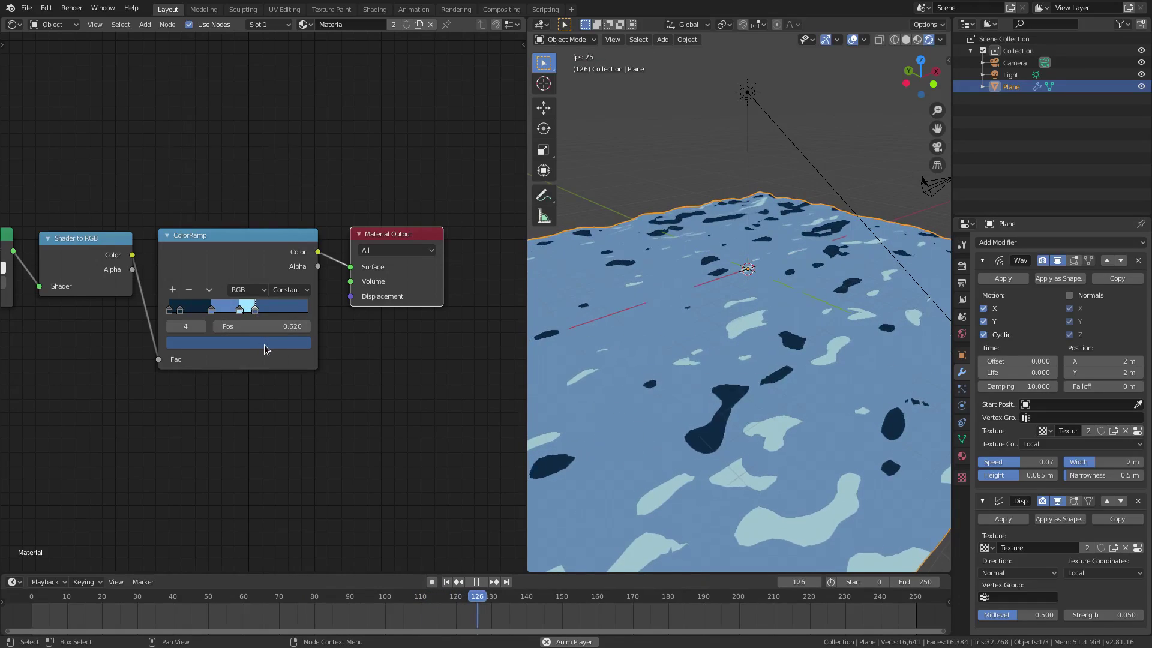
click(264, 344)
click(281, 154)
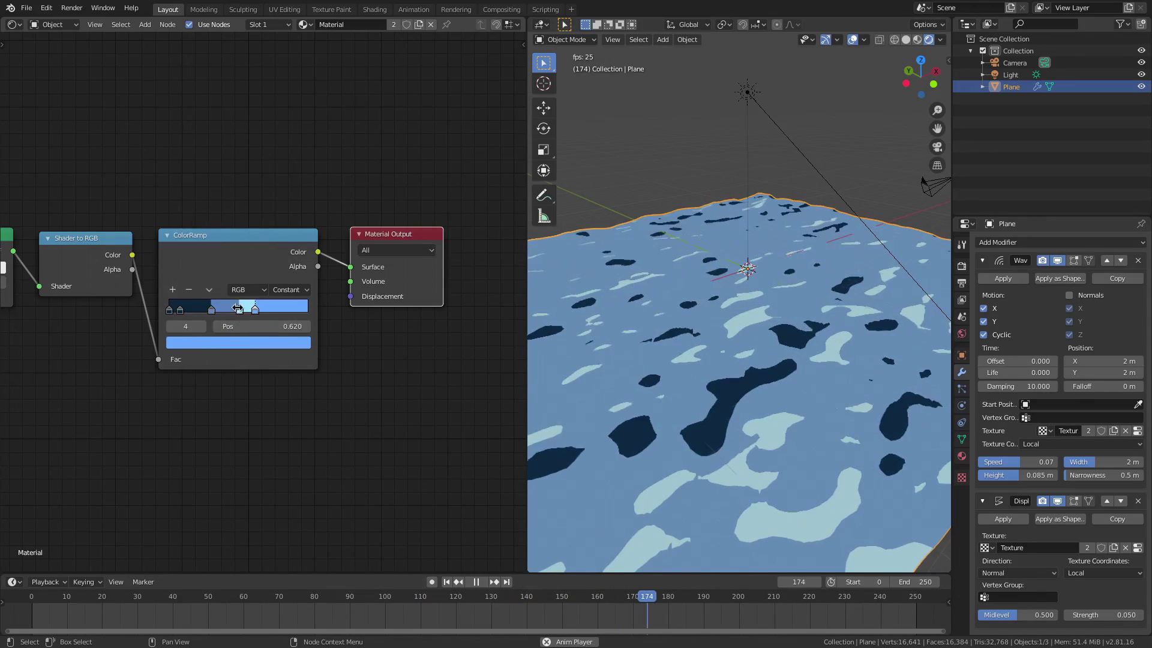
click(254, 343)
drag(250, 295, 180, 296)
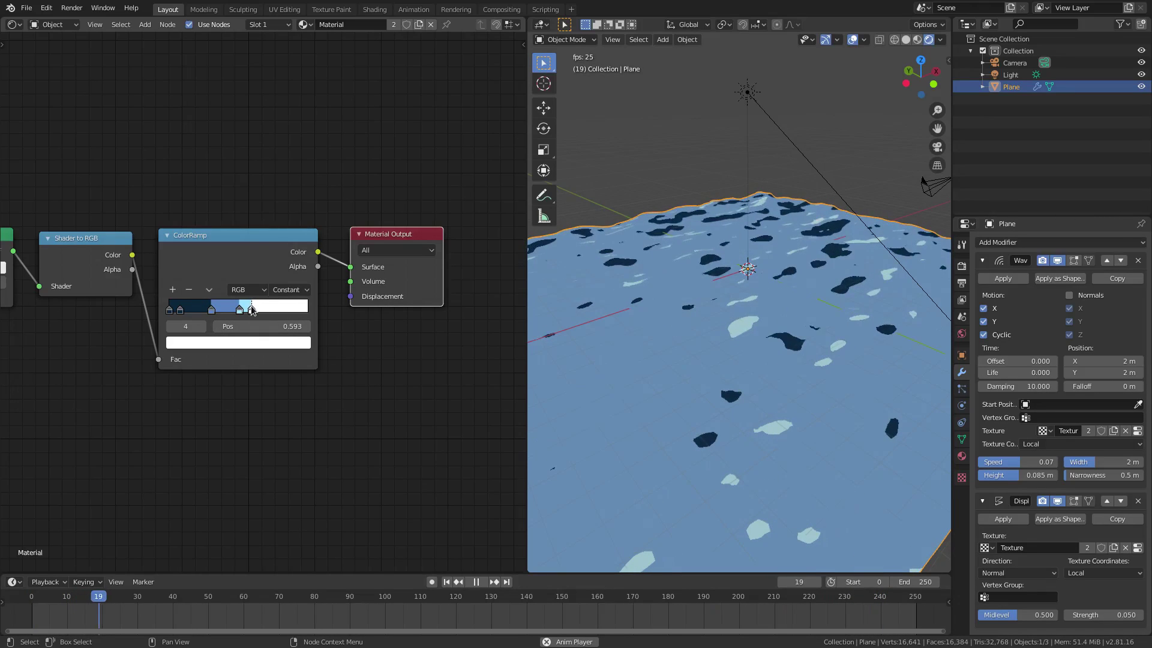
Pause the animation and lighten the ColorRamp's second stop to a medium dark blue at position 0.144
key(space)
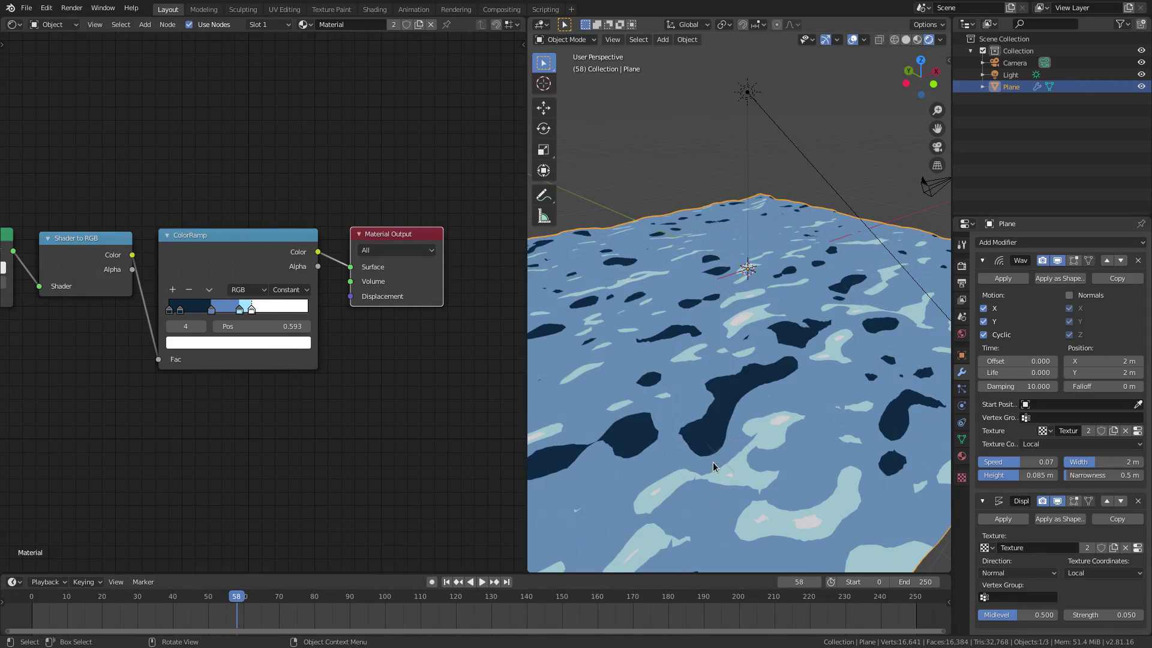
middle_drag(847, 506, 785, 402)
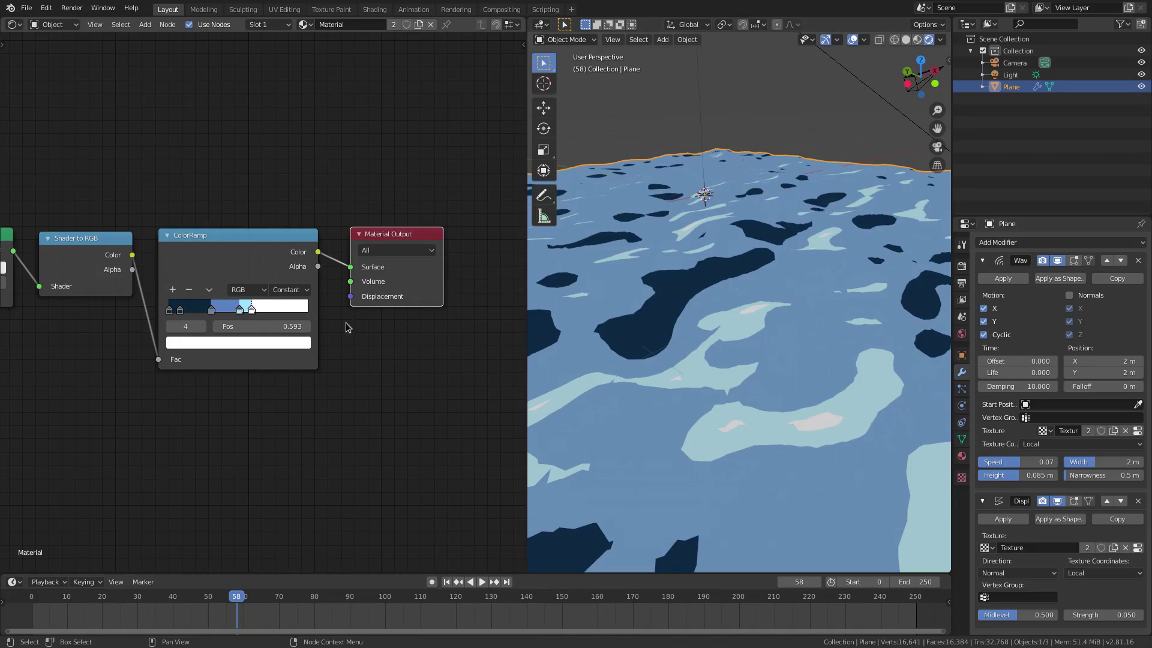
click(200, 344)
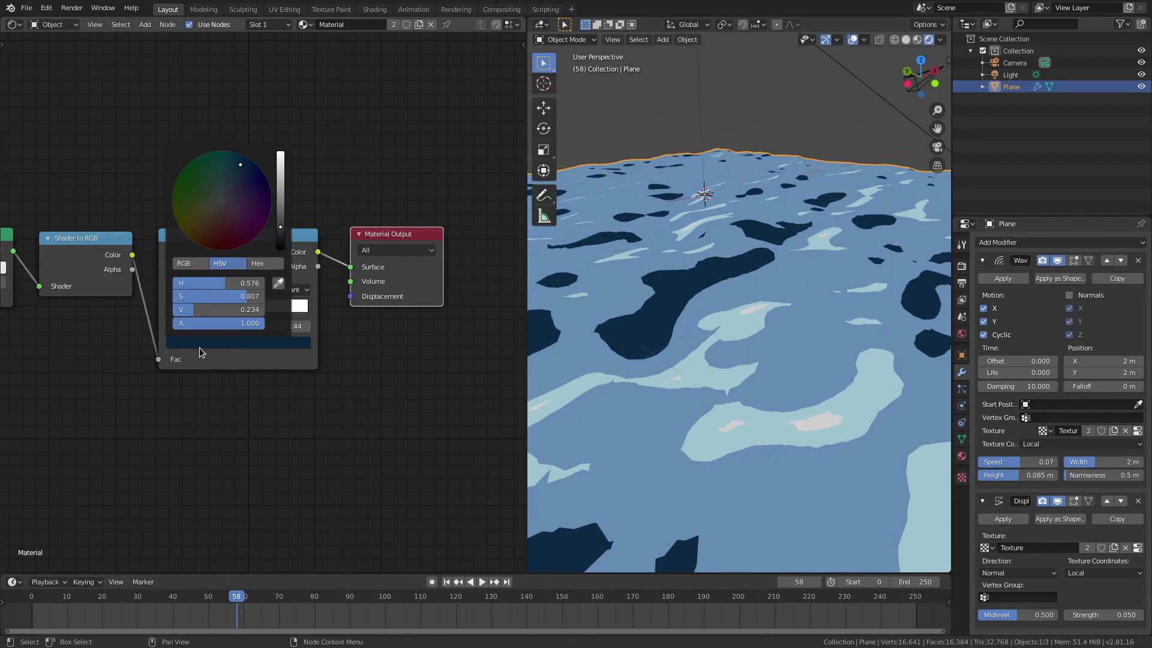
drag(280, 228, 236, 179)
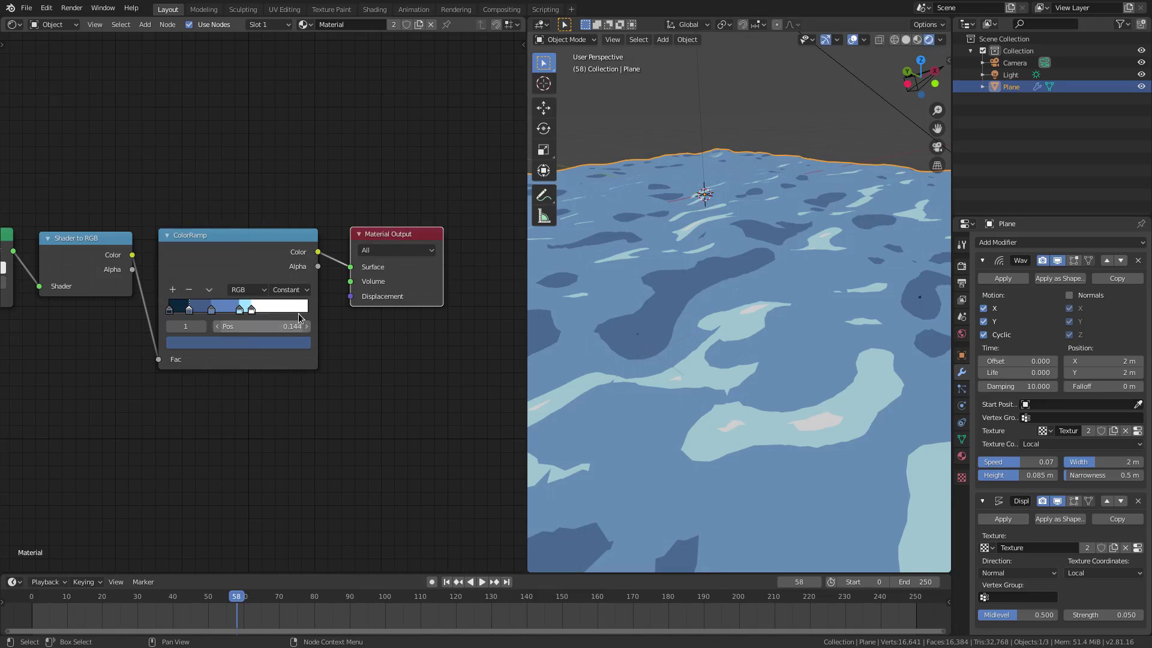
Shift the ColorRamp's light blue stop toward the dark end and move the white stop to position 0.543
mouse_move(241, 309)
mouse_down()
mouse_move(231, 309)
mouse_move(245, 308)
mouse_up()
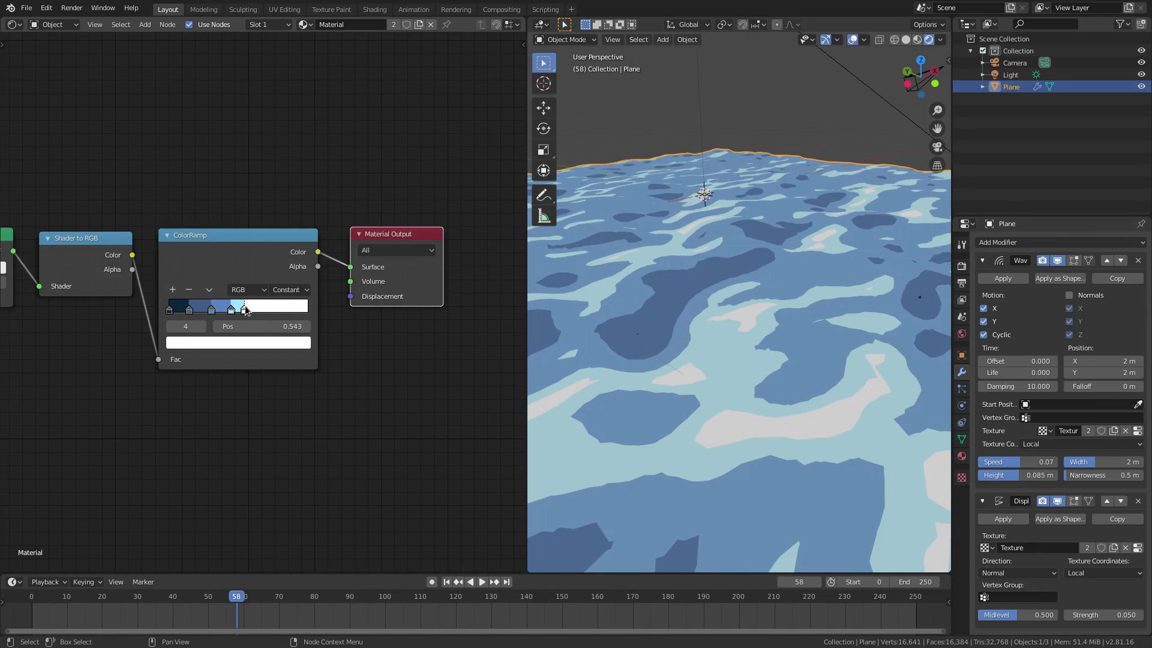
scroll(733, 351, down, 5)
middle_drag(741, 354, 777, 311)
scroll(742, 356, up, 2)
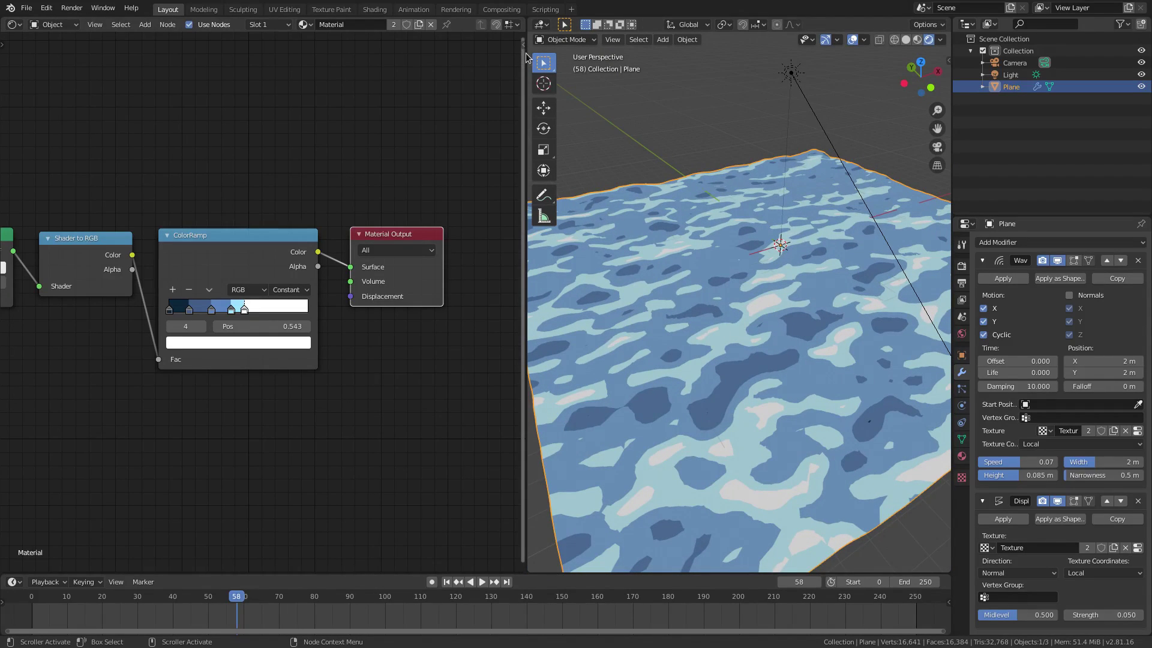
Widen the 3D viewport and bring the material's shader nodes back into view in the narrower node editor
drag(527, 53, 422, 80)
scroll(254, 341, down, 2)
middle_drag(254, 342, 378, 332)
scroll(210, 349, down, 1)
scroll(243, 343, up, 2)
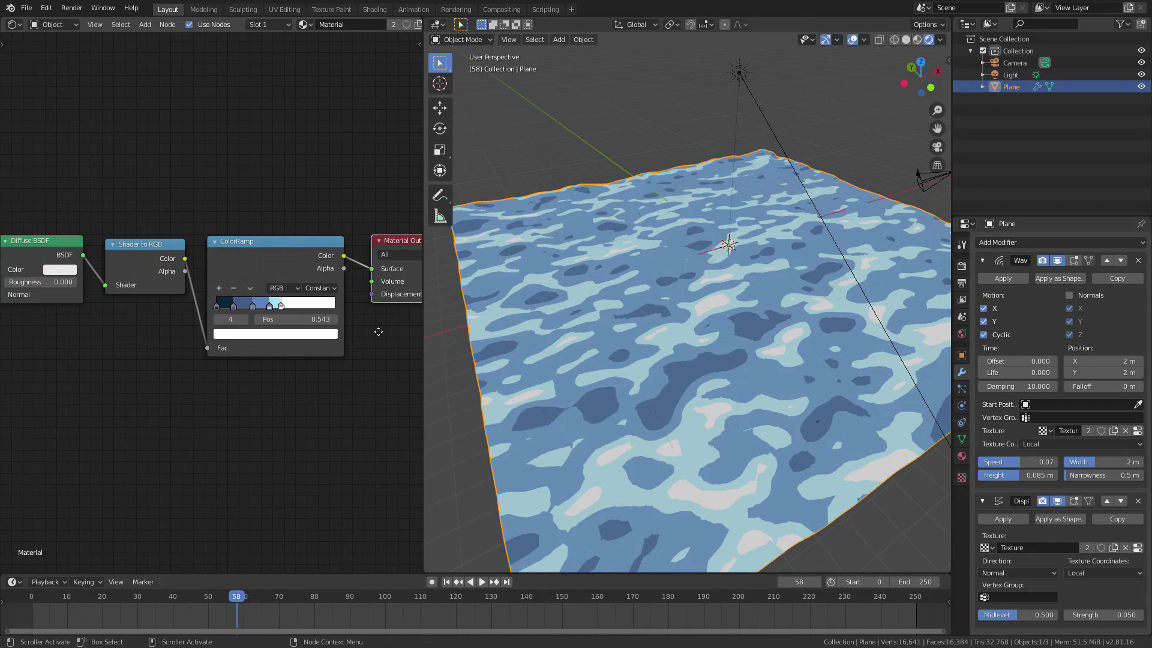
Move the ColorRamp's second stop to position 0.172 and lighten the first stop to a dark muted blue
scroll(292, 333, up, 1)
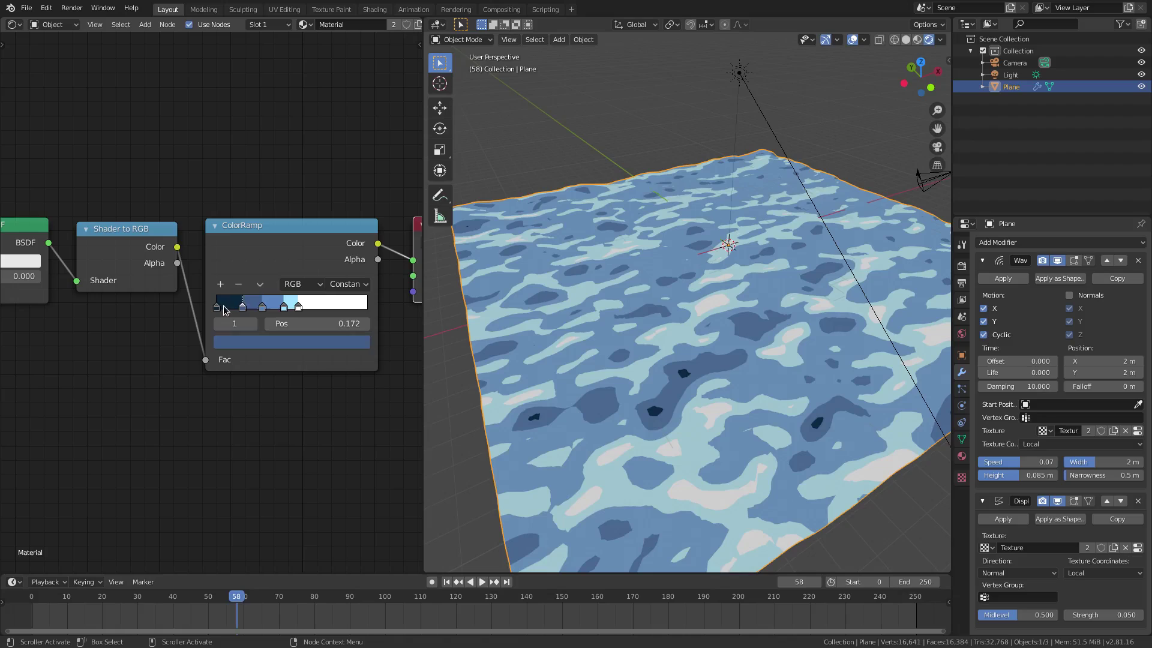
click(228, 340)
drag(337, 218, 337, 201)
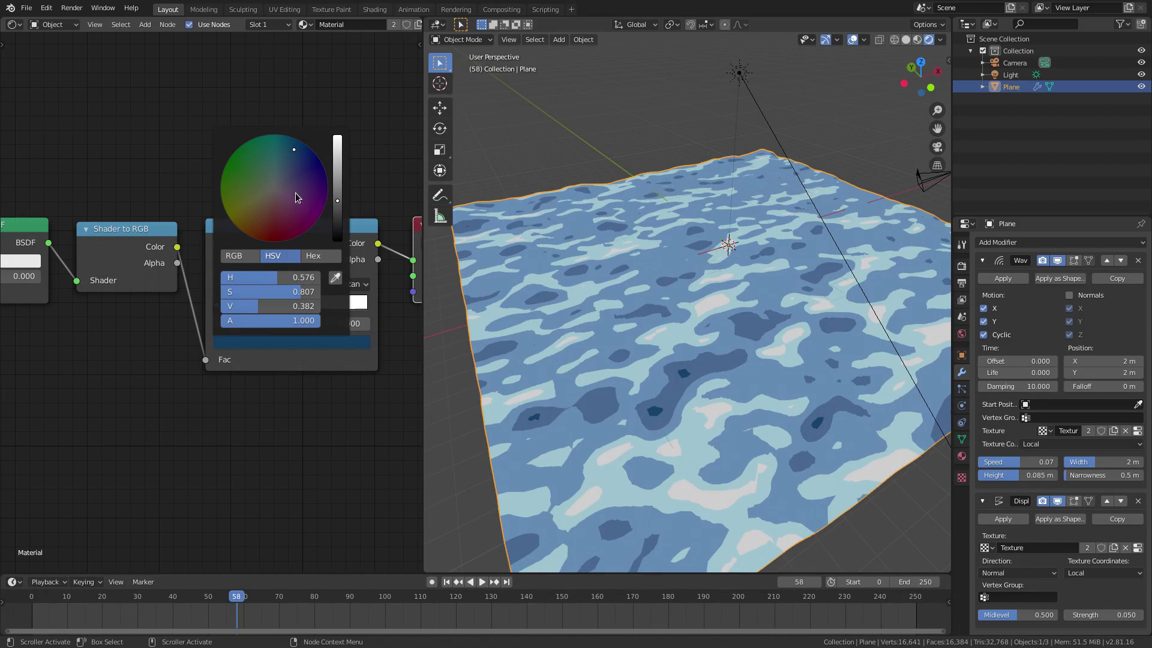
Play the animation from its first frame and close the node editor so the 3D viewport takes its space
scroll(642, 399, down, 2)
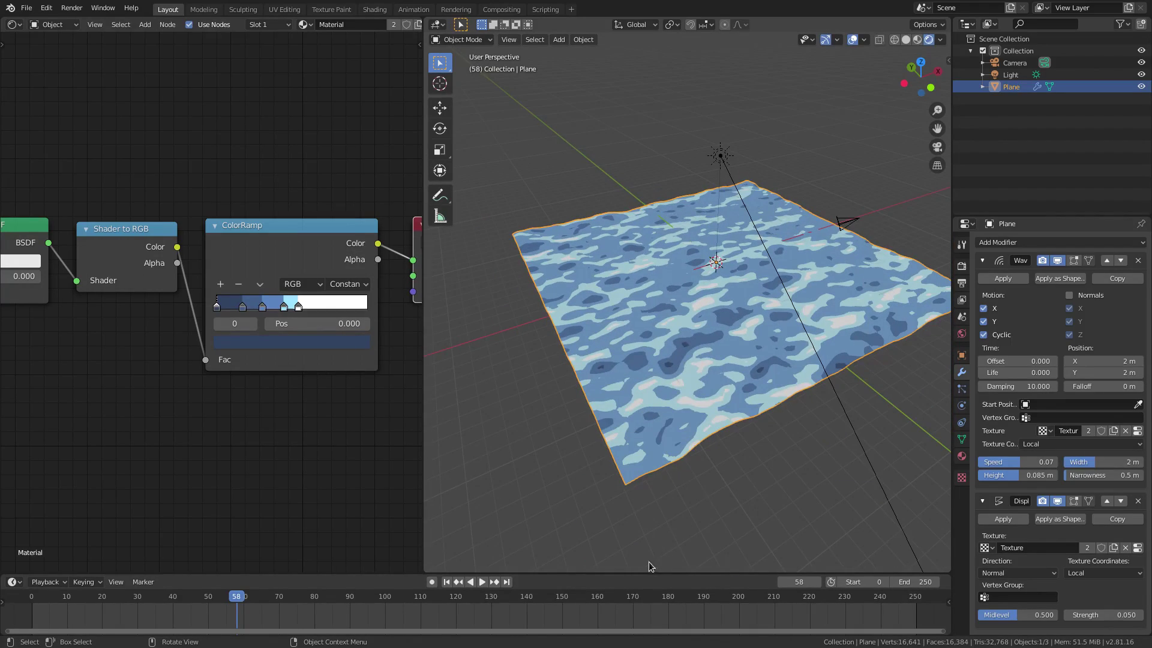
click(447, 581)
click(482, 581)
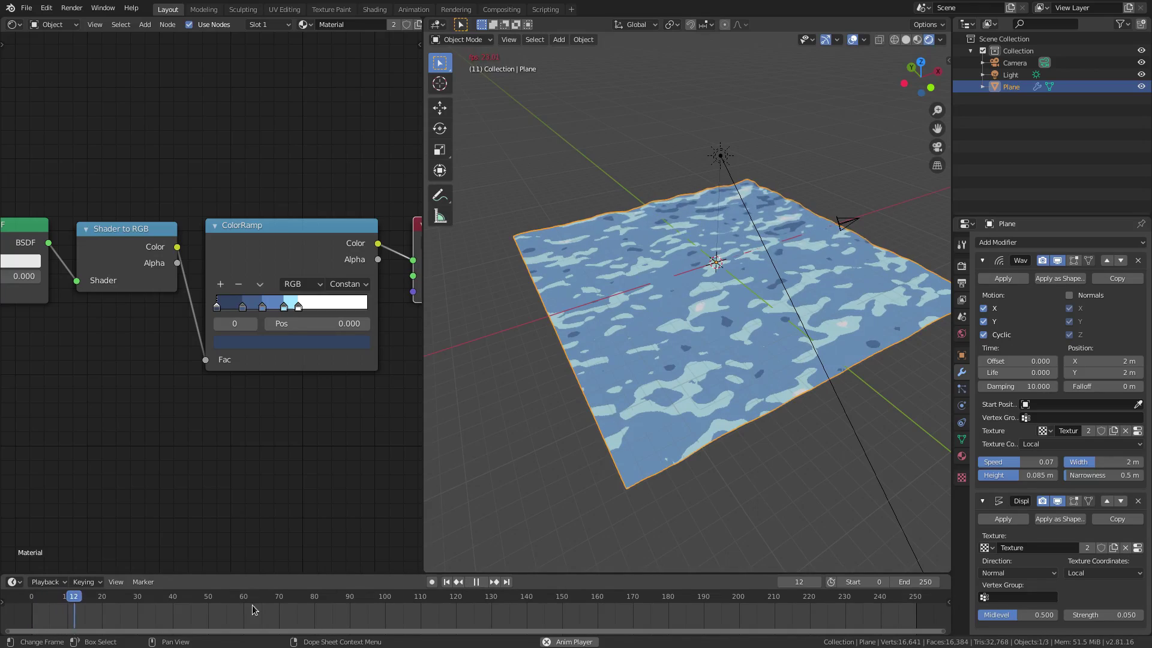
middle_drag(706, 437, 710, 392)
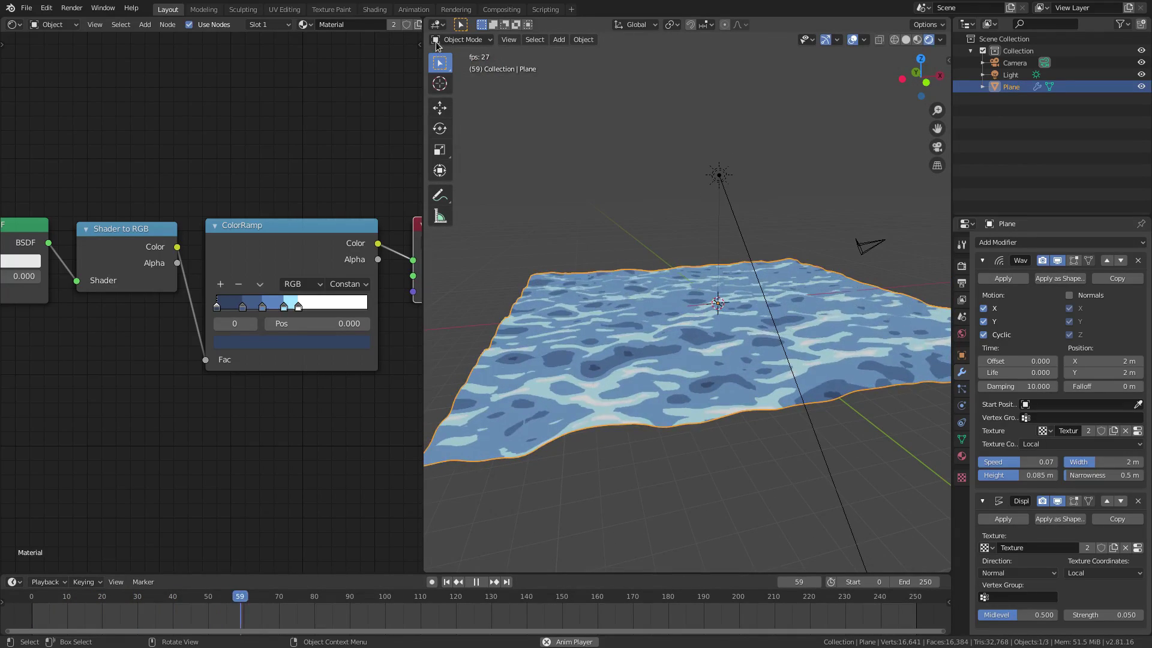
drag(426, 19, 381, 37)
middle_drag(790, 416, 851, 387)
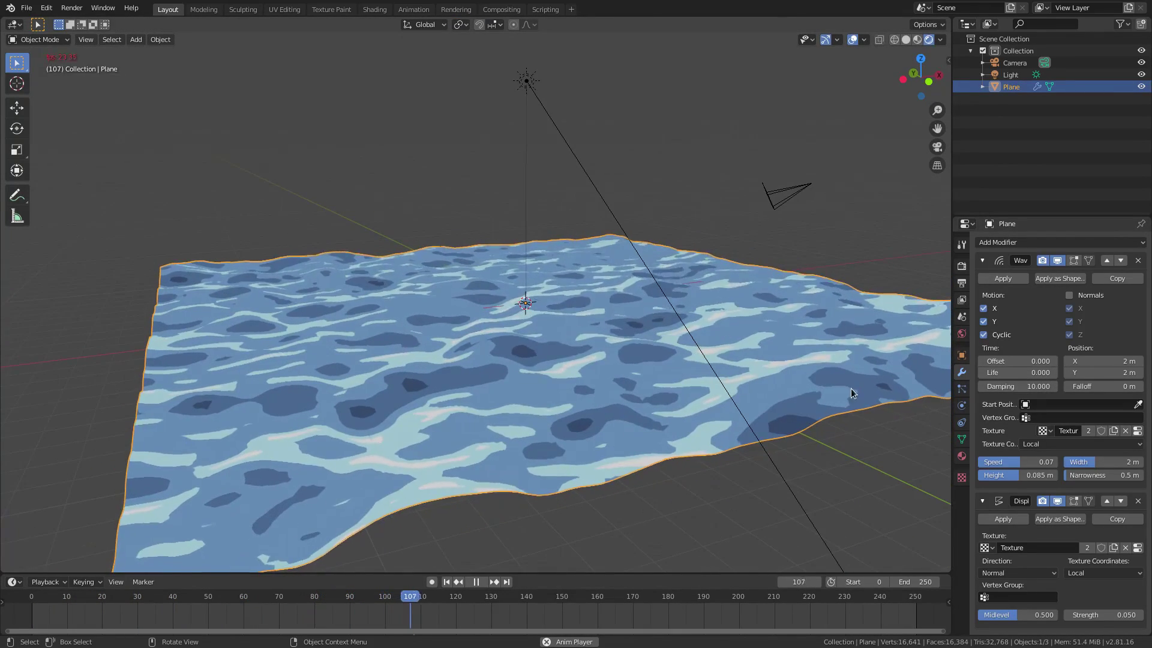
Collapse the Wave modifier and return the animation to its first frame
click(982, 259)
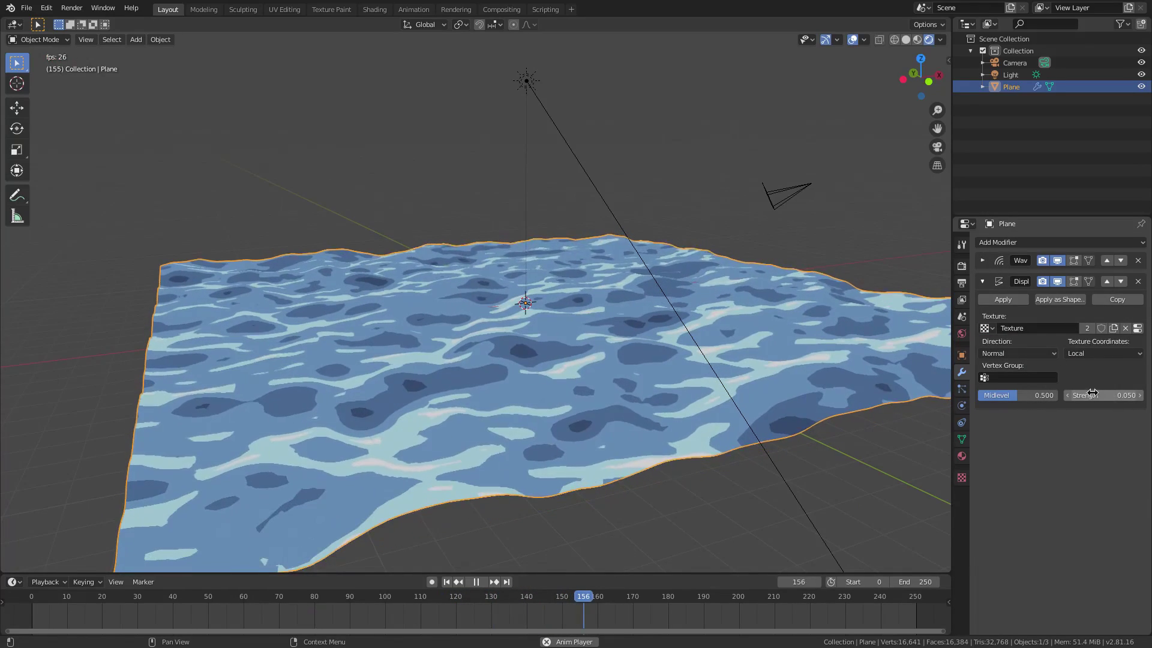
middle_drag(577, 379, 570, 362)
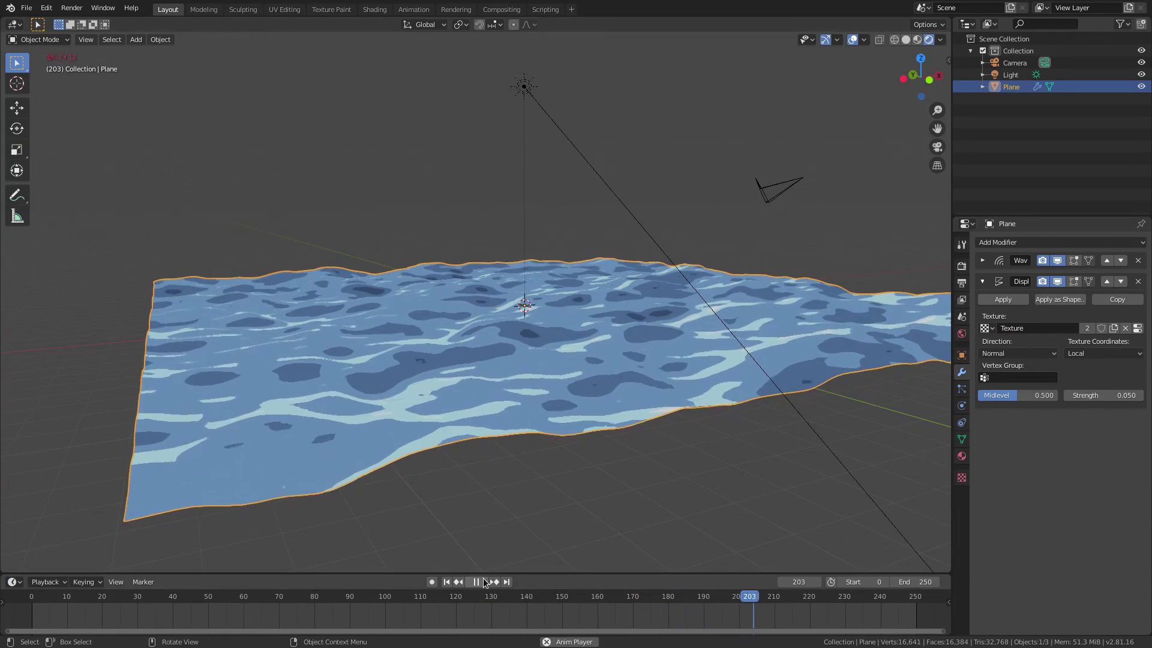
click(448, 582)
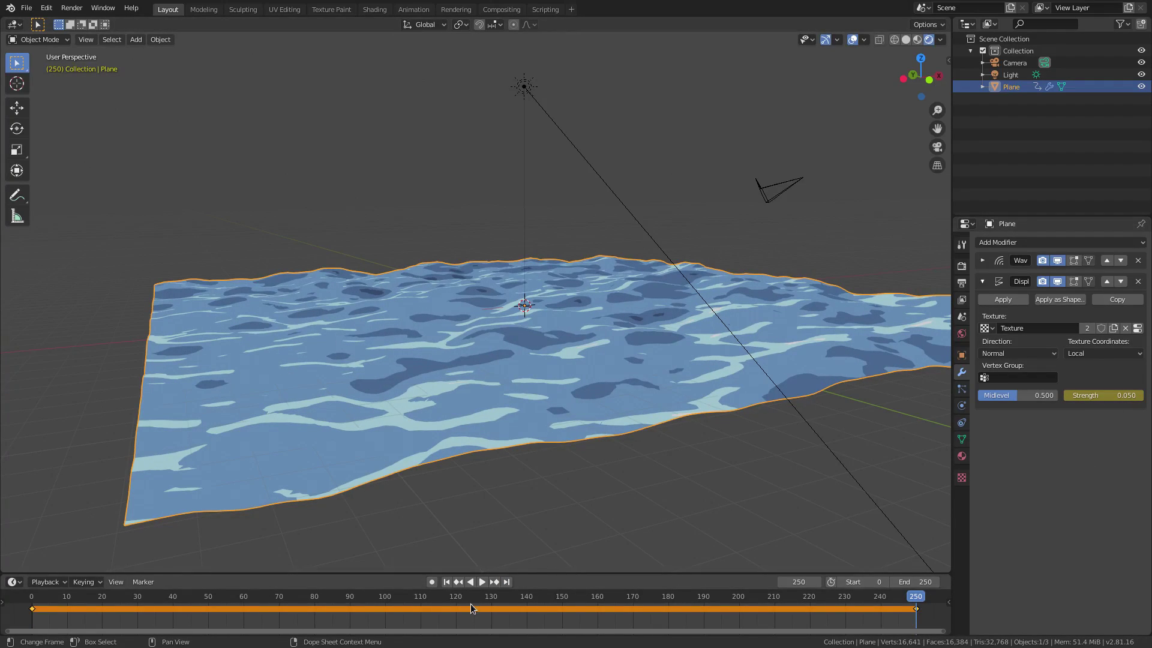
Set the Displace modifier's strength to -0.100 at frame 125 and keyframe it
drag(485, 598, 474, 598)
key(space)
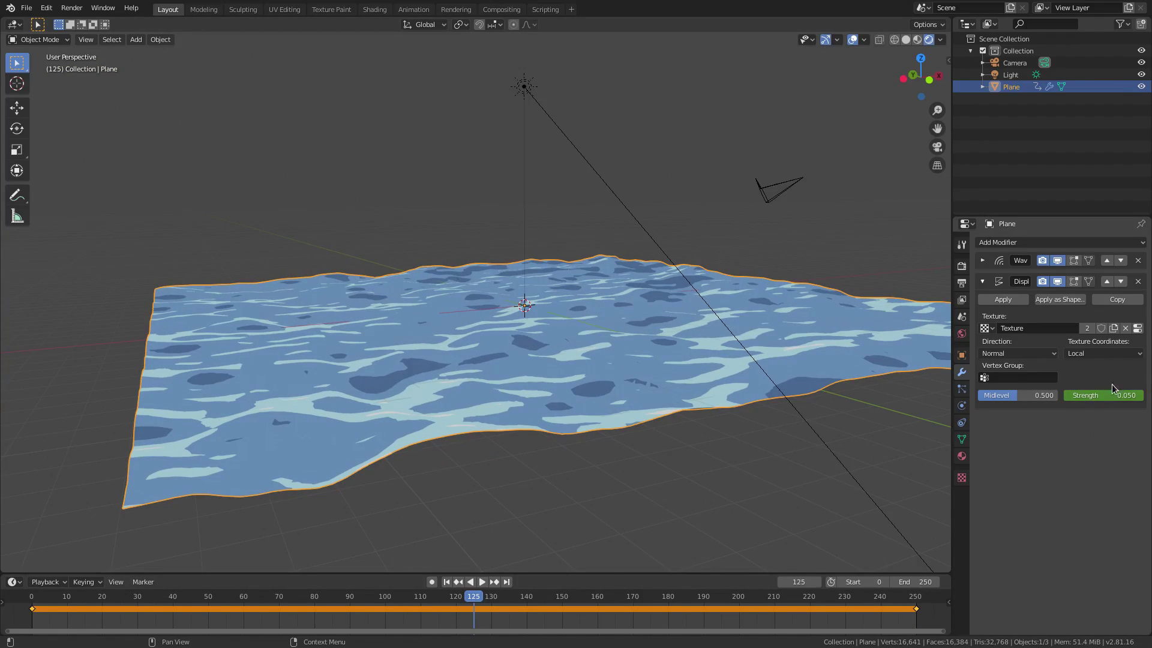
key(minus)
click(1067, 398)
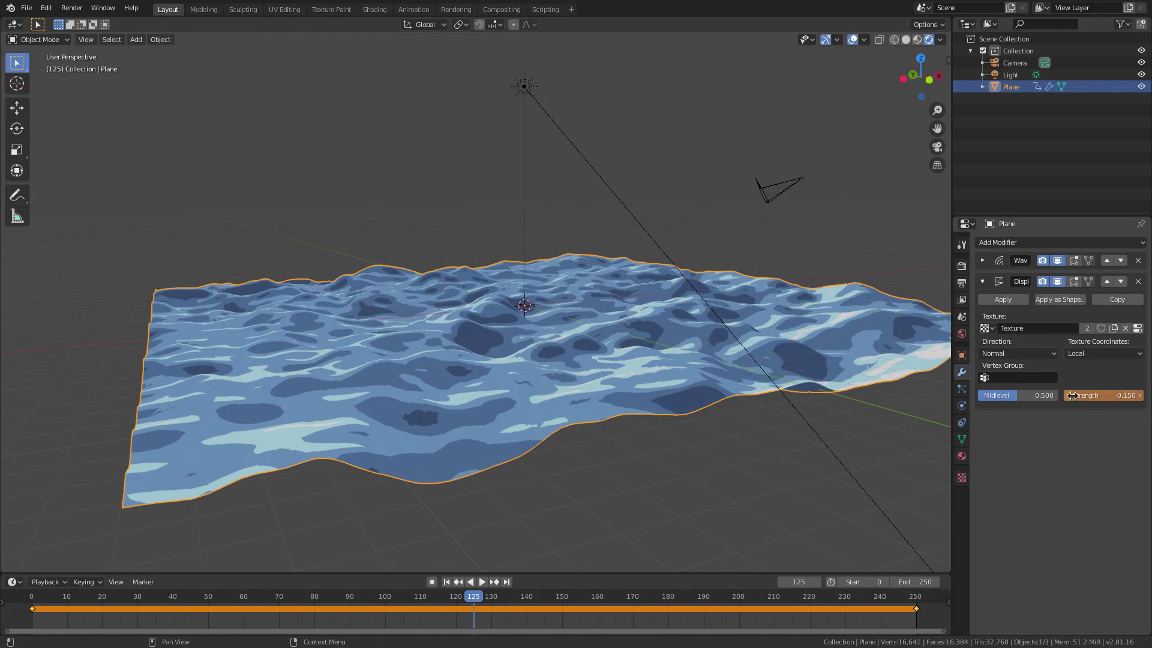
key(BackSpace)
key(Return)
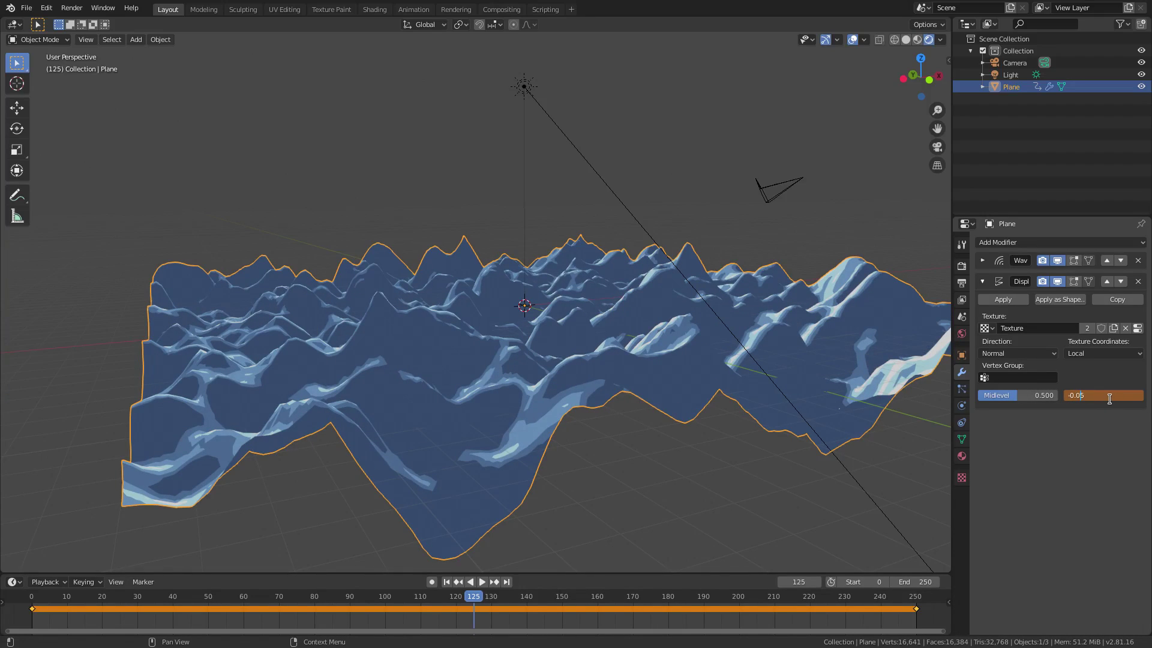
key(Return)
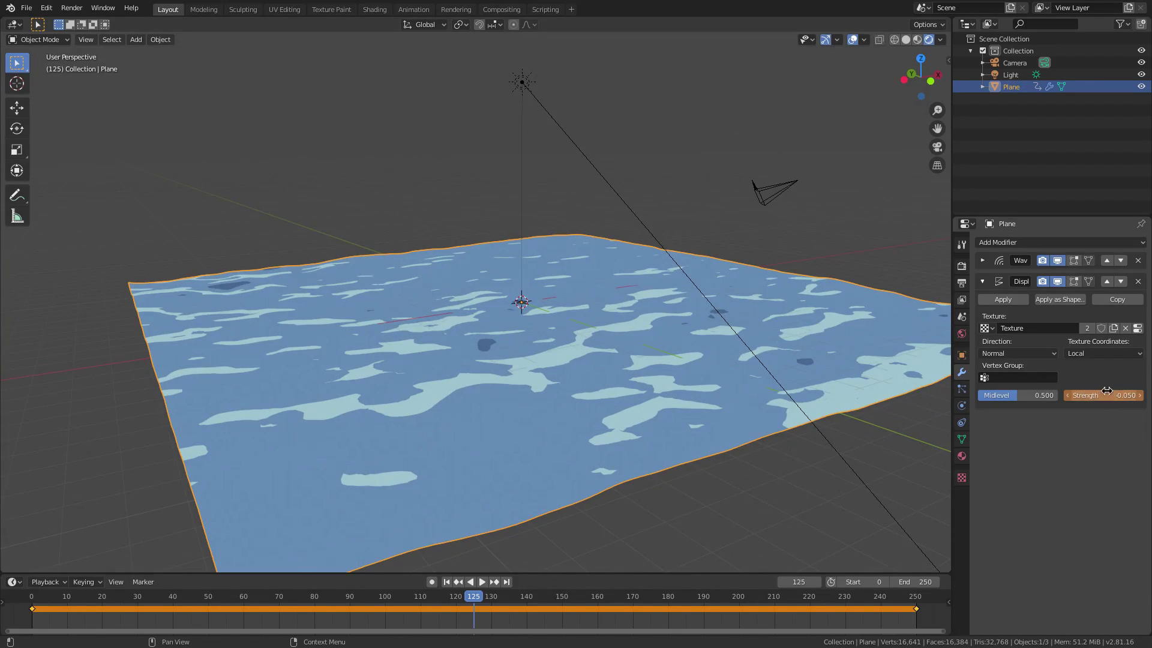
key(Return)
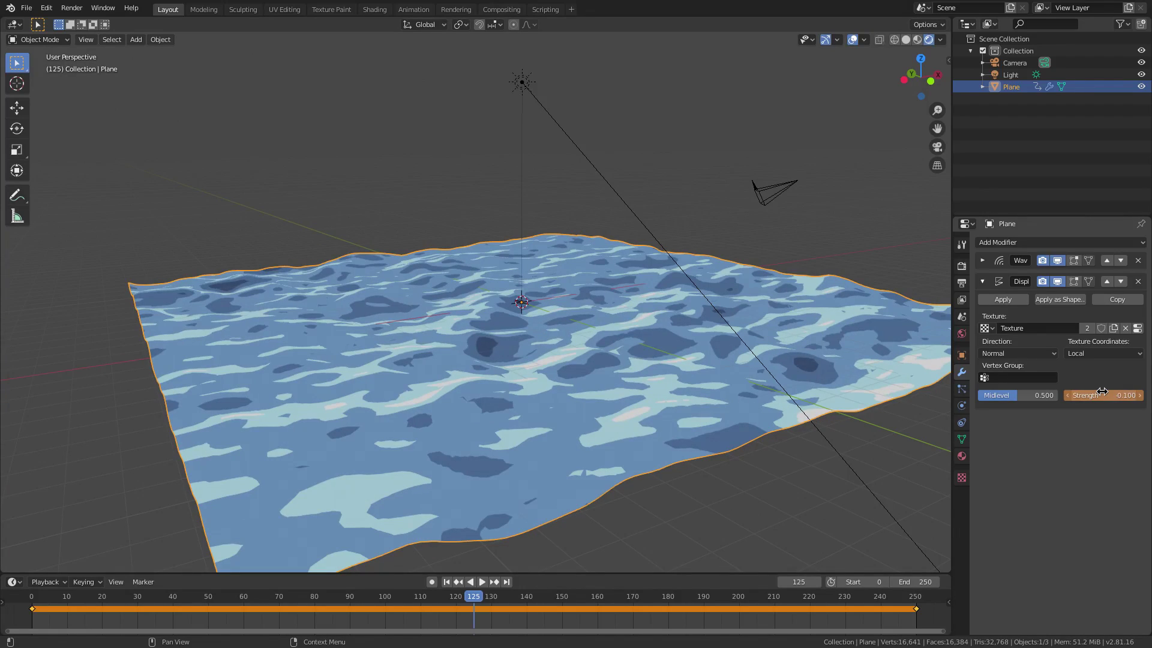
middle_drag(798, 413, 783, 421)
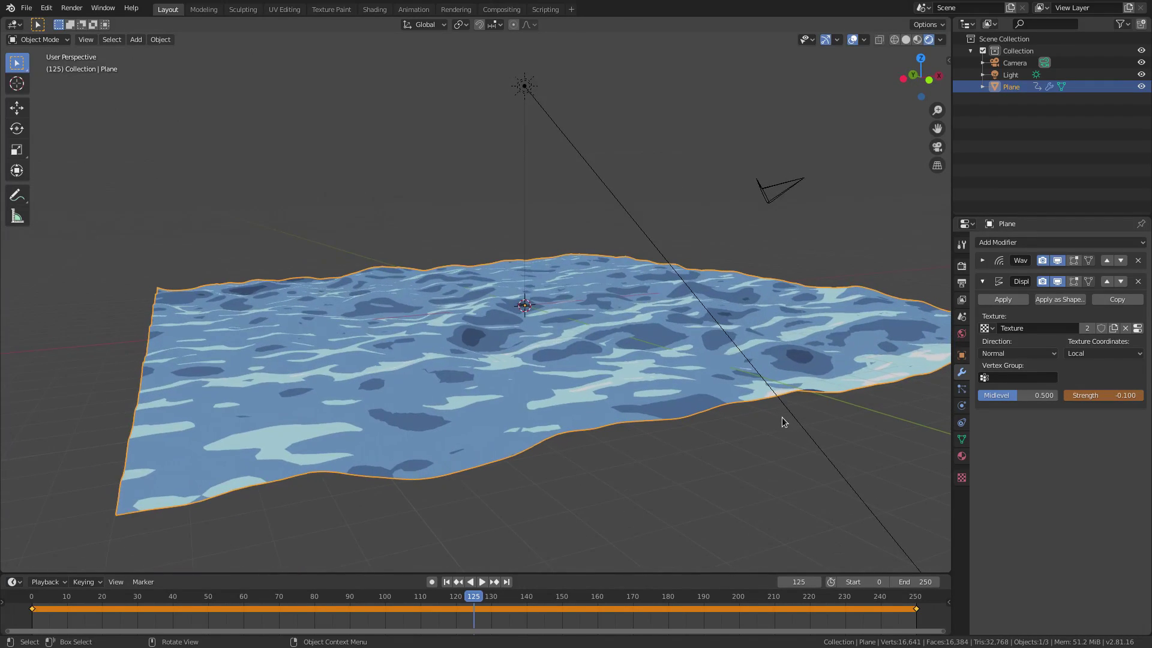
key(i)
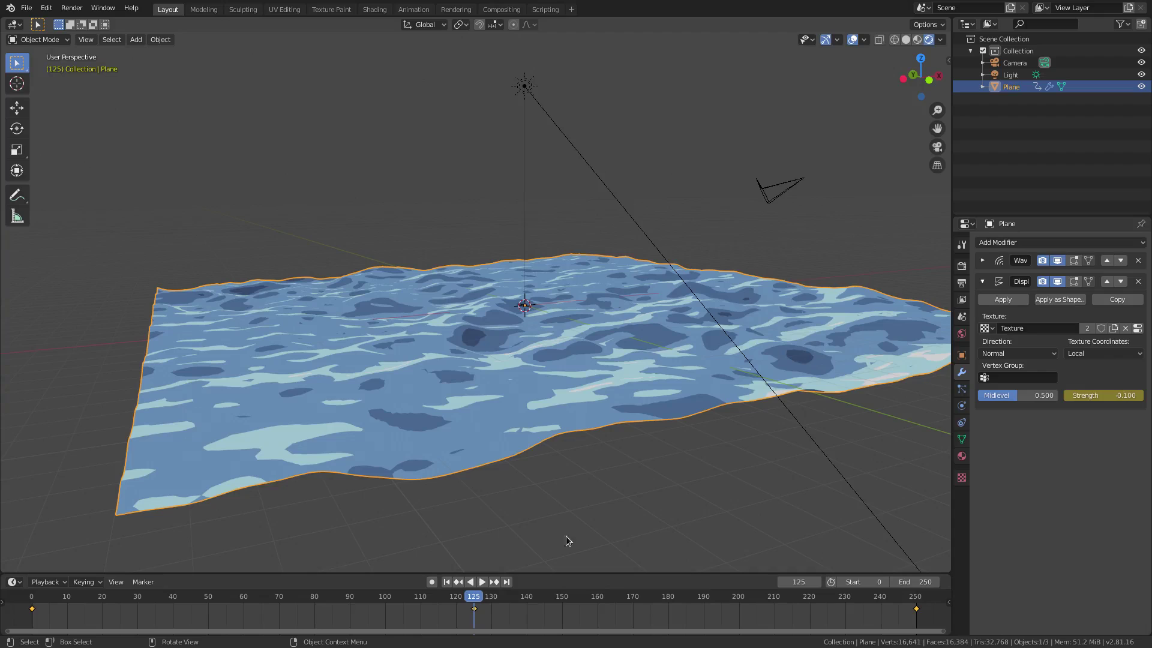
Play the animation from its first frame and examine the moving water surface from several angles and distances
click(447, 582)
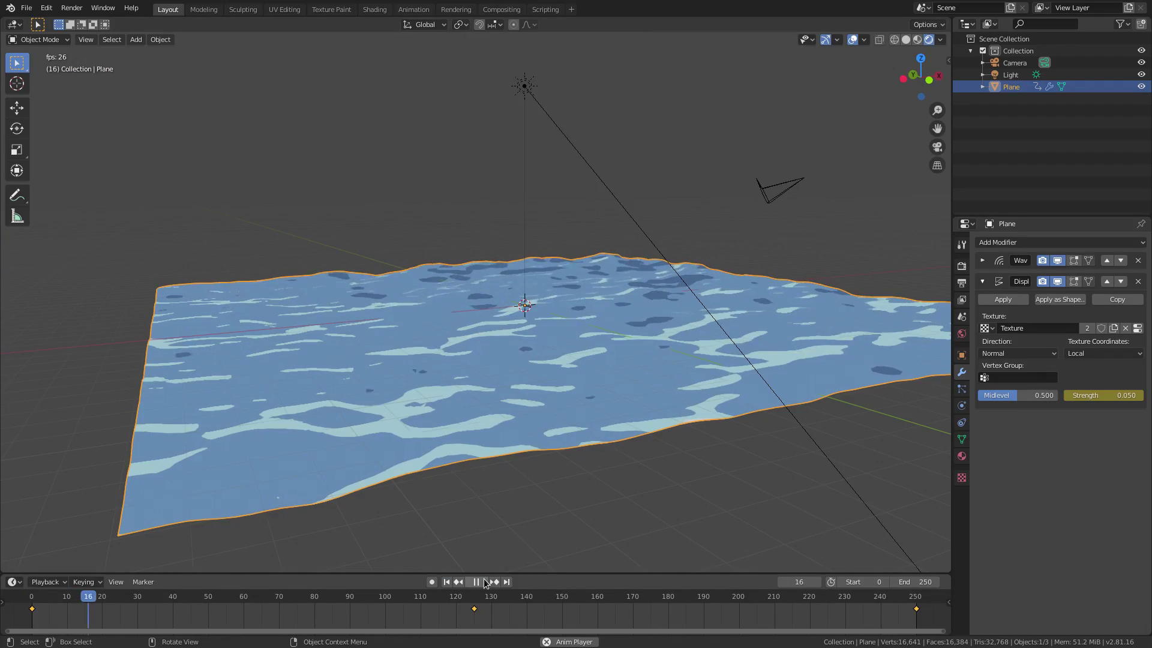
scroll(509, 448, up, 2)
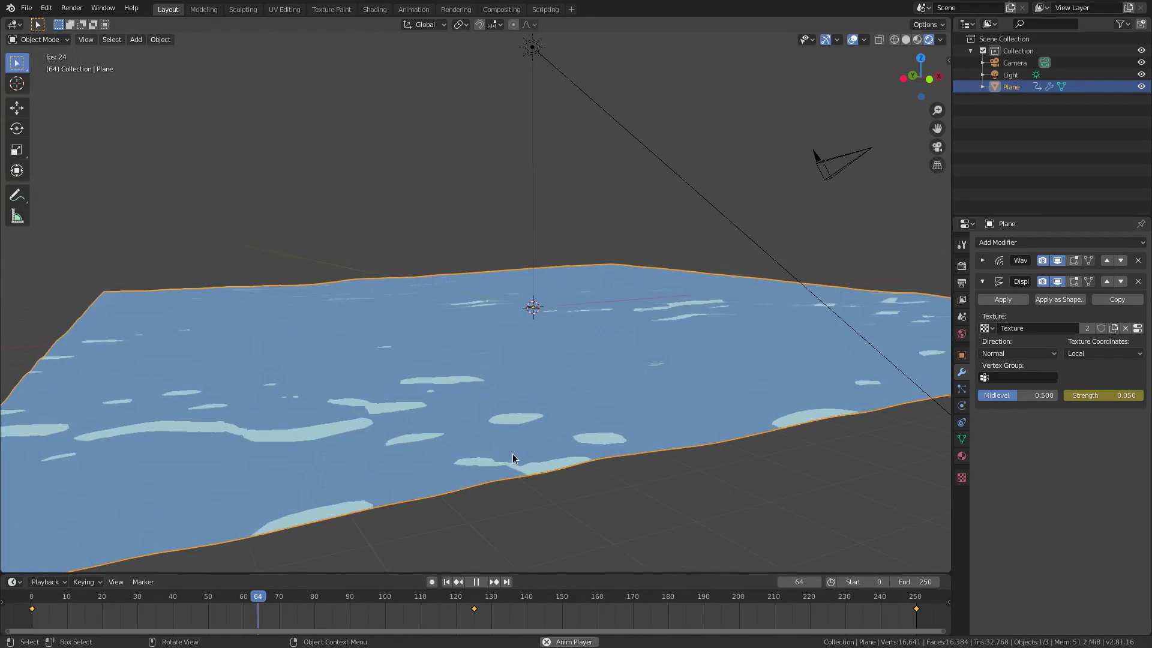
scroll(513, 461, down, 2)
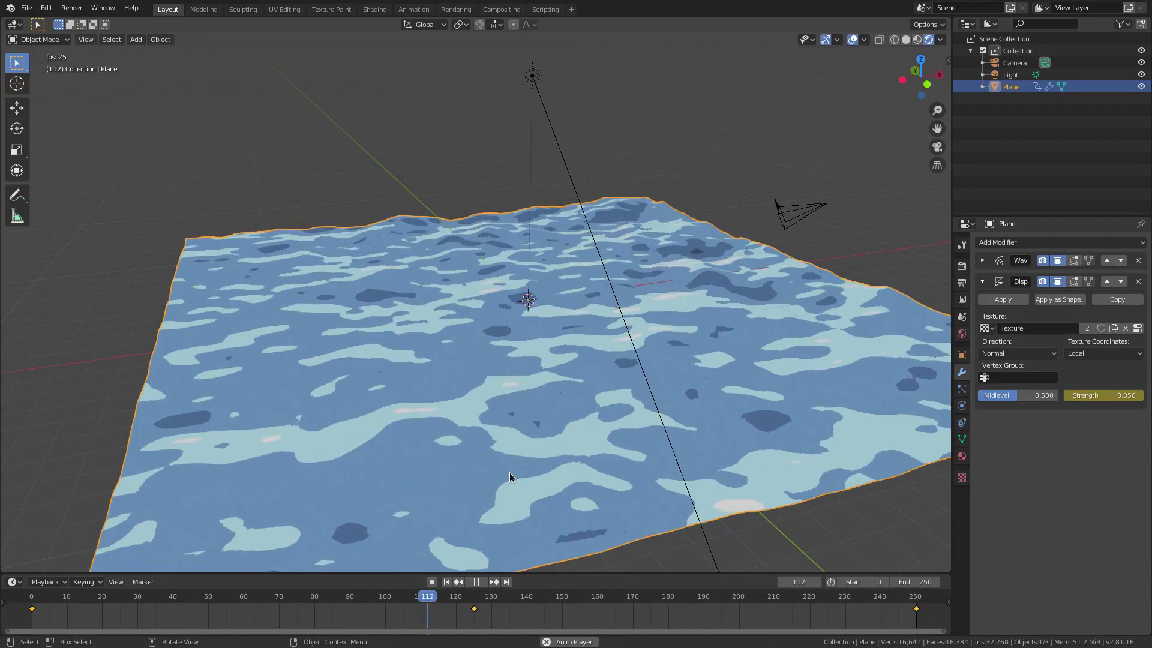
scroll(514, 453, down, 3)
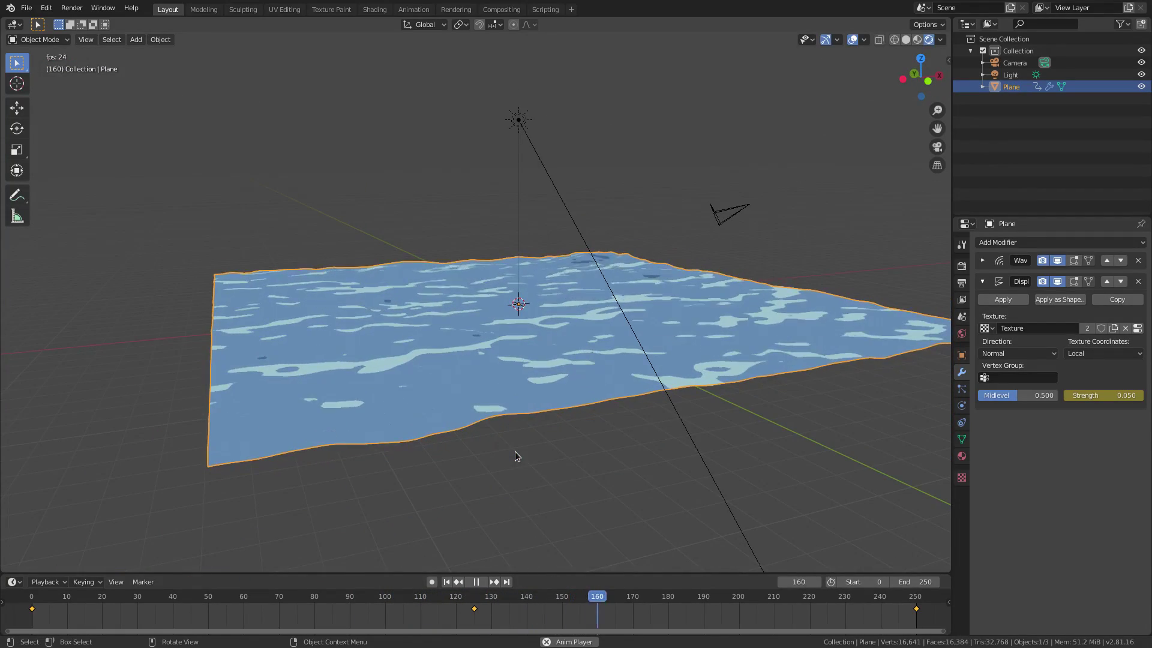
scroll(544, 426, up, 1)
middle_drag(544, 426, 571, 355)
scroll(622, 395, up, 2)
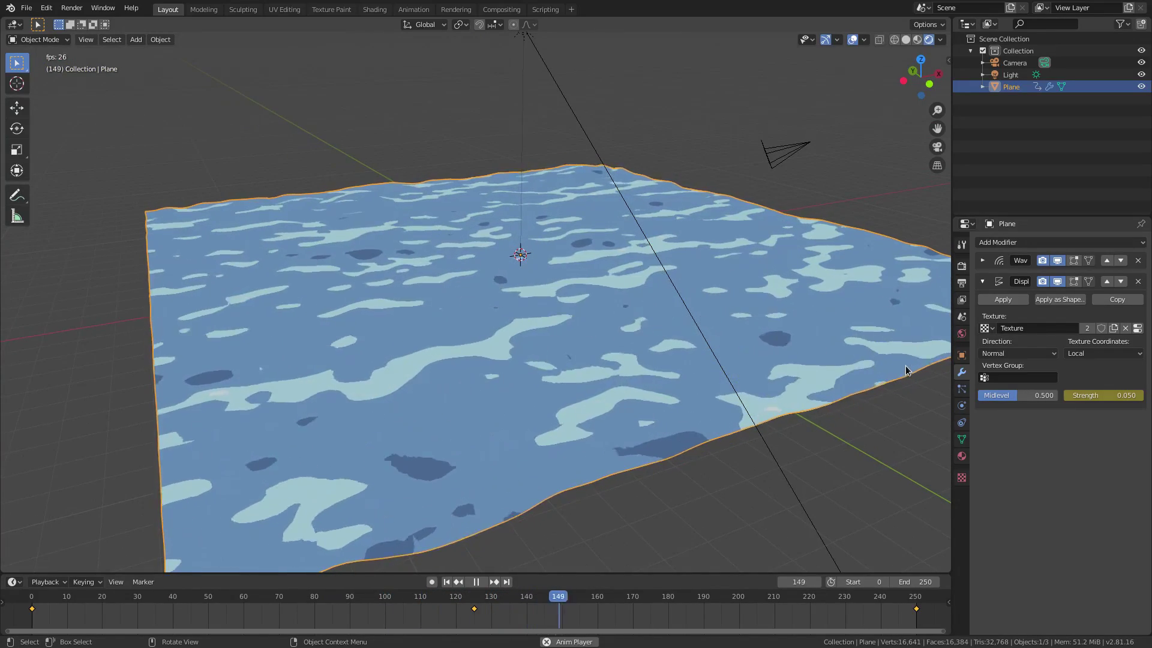
Set the sun light's strength to 3.000 in its light settings
click(962, 456)
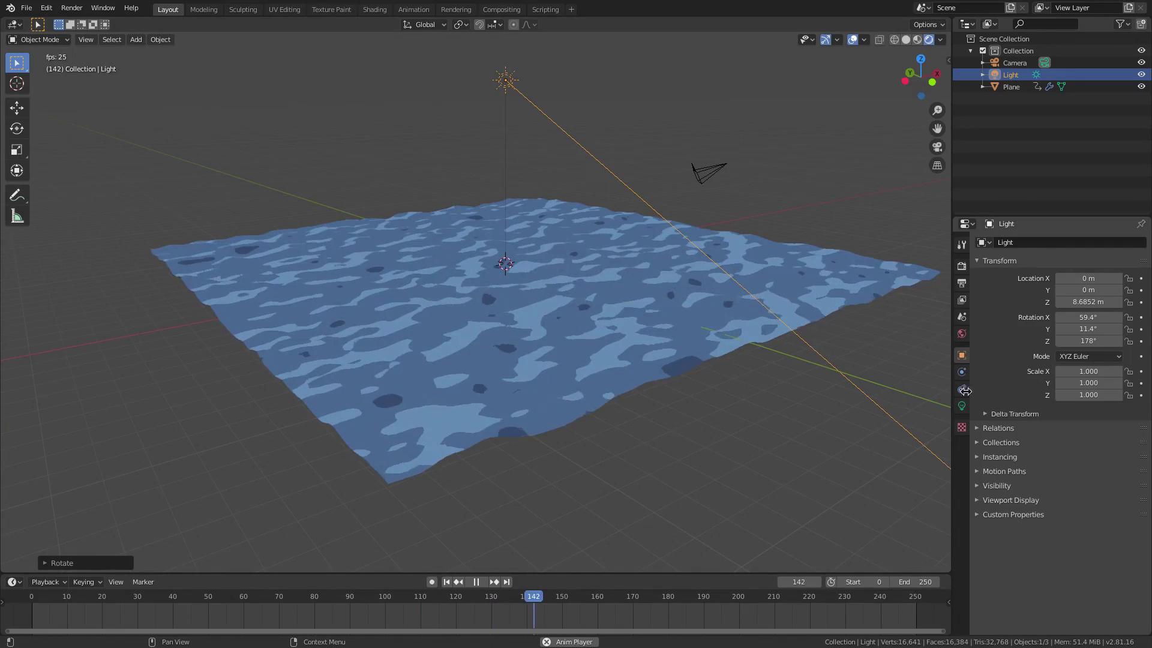
click(962, 405)
click(1088, 320)
text(3)
key(Return)
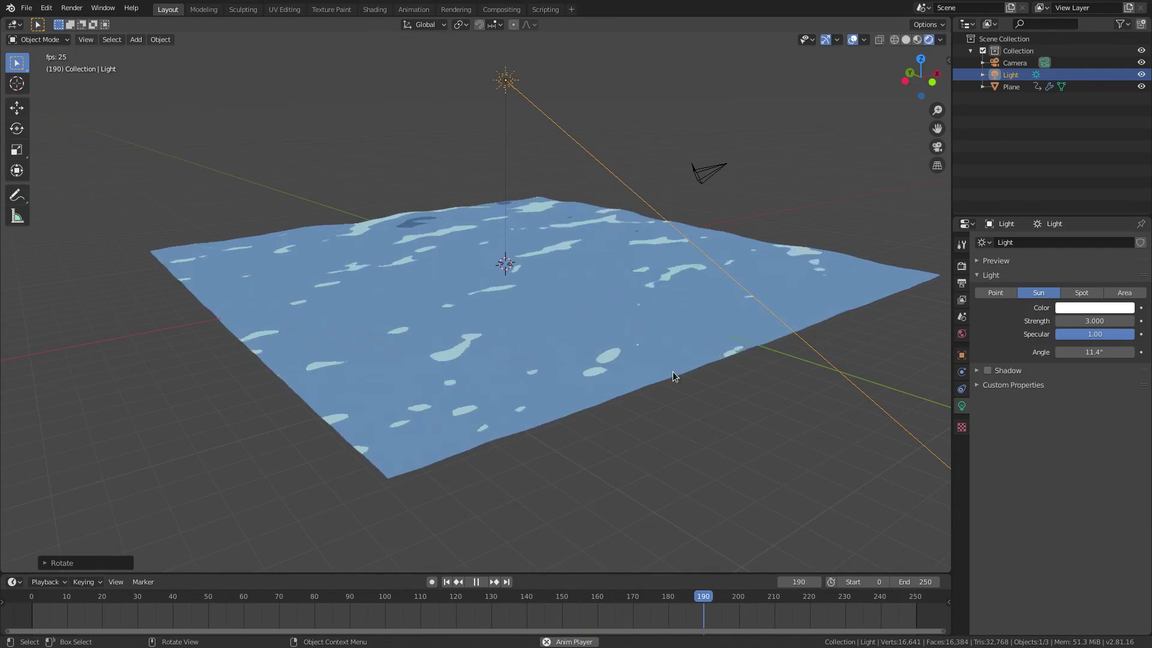
Hide the viewport overlays while the water animation plays with the whole plane in view
middle_drag(672, 372, 656, 383)
scroll(658, 380, down, 2)
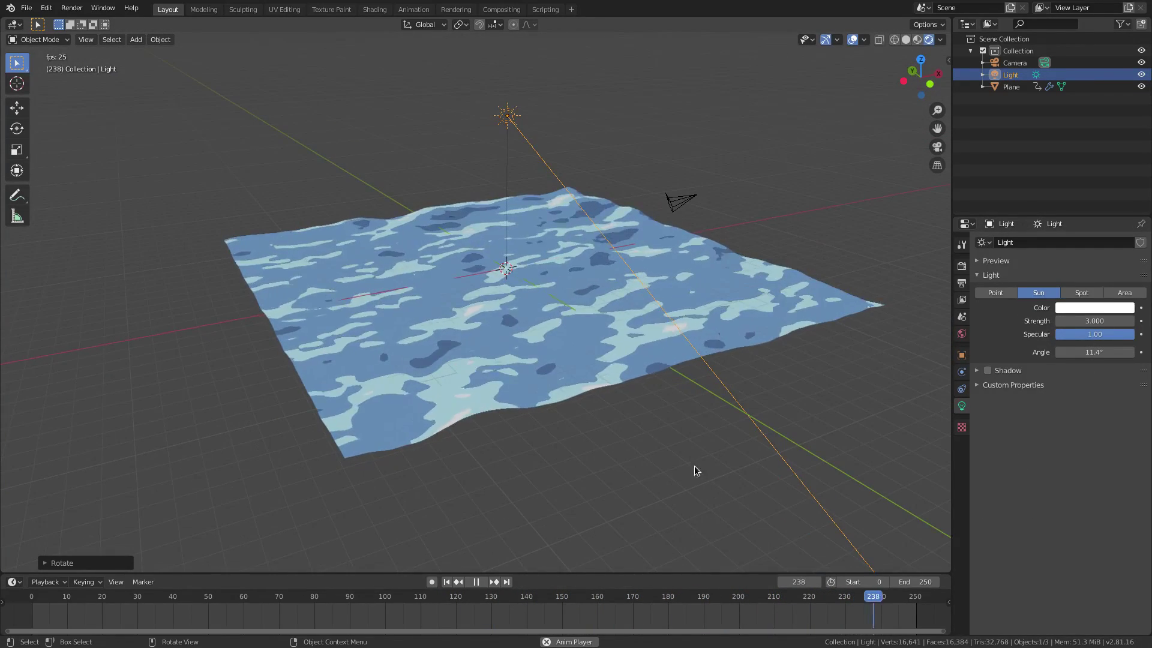
click(852, 39)
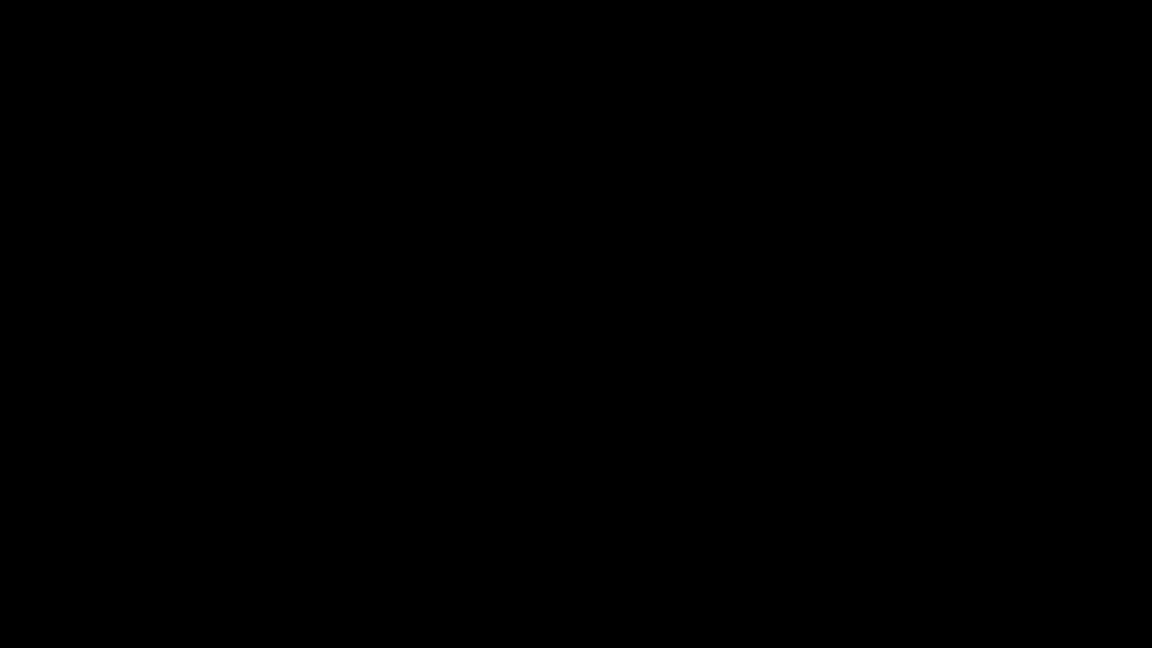